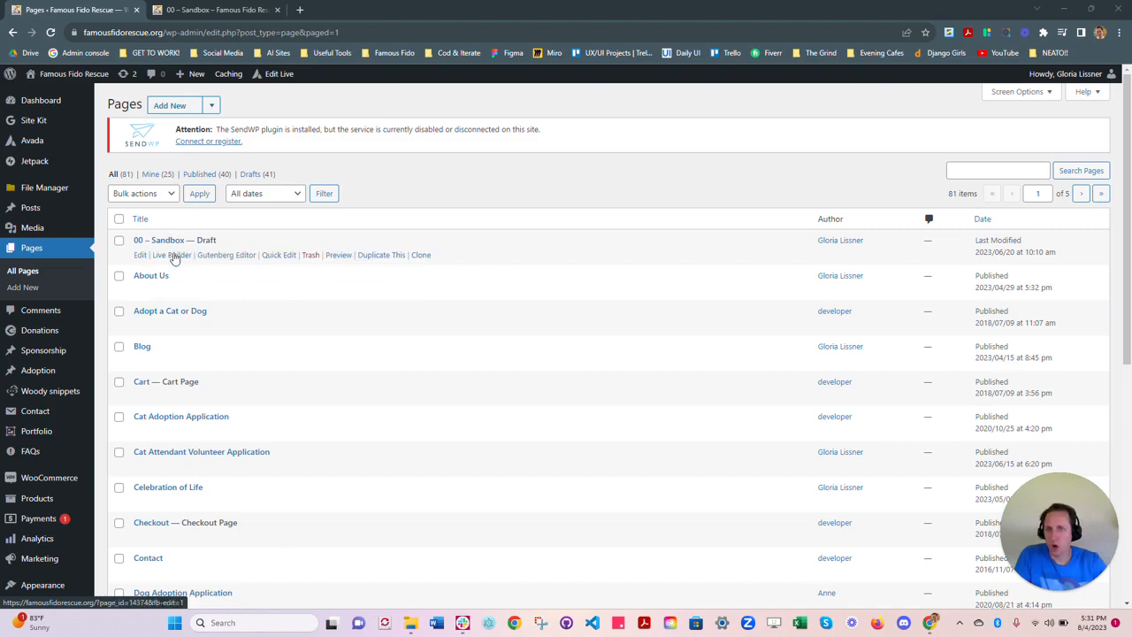
# Step: Open the 00 – Sandbox page in the Live Builder in a new tab and bring the already loaded Sandbox builder tab beside the Pages tab
pyautogui.rightClick(175, 257)
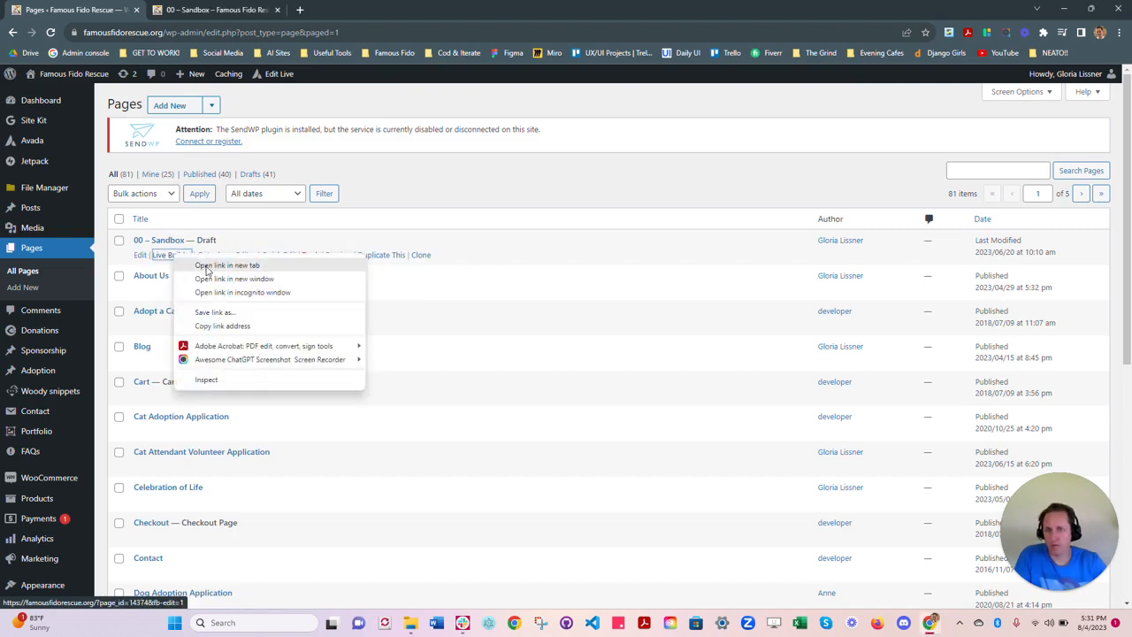
pyautogui.click(203, 267)
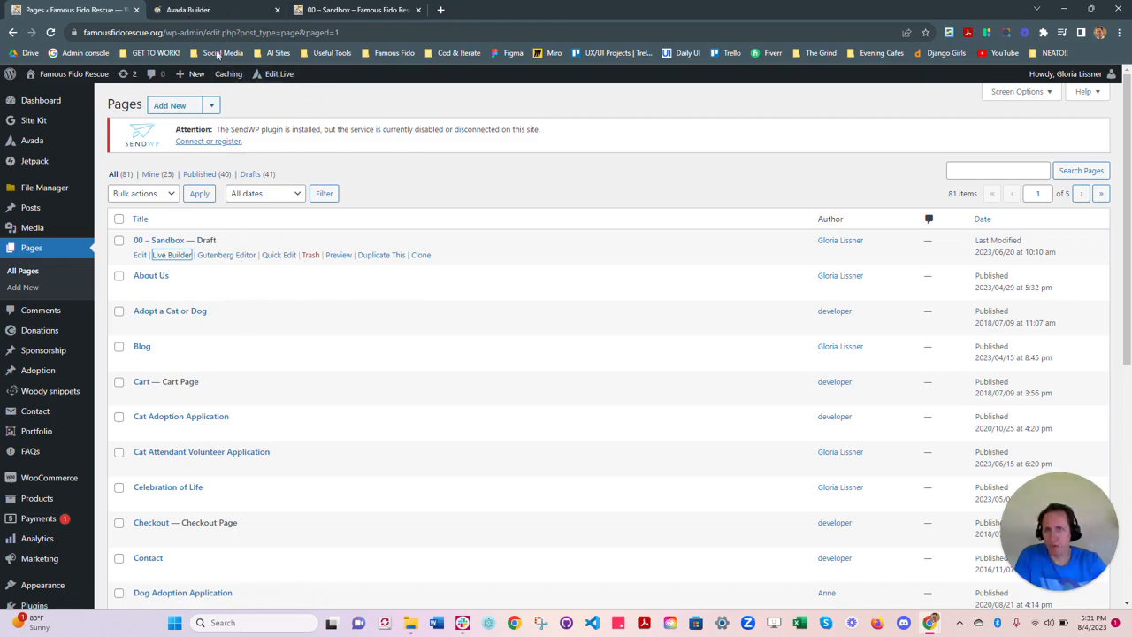
pyautogui.click(354, 11)
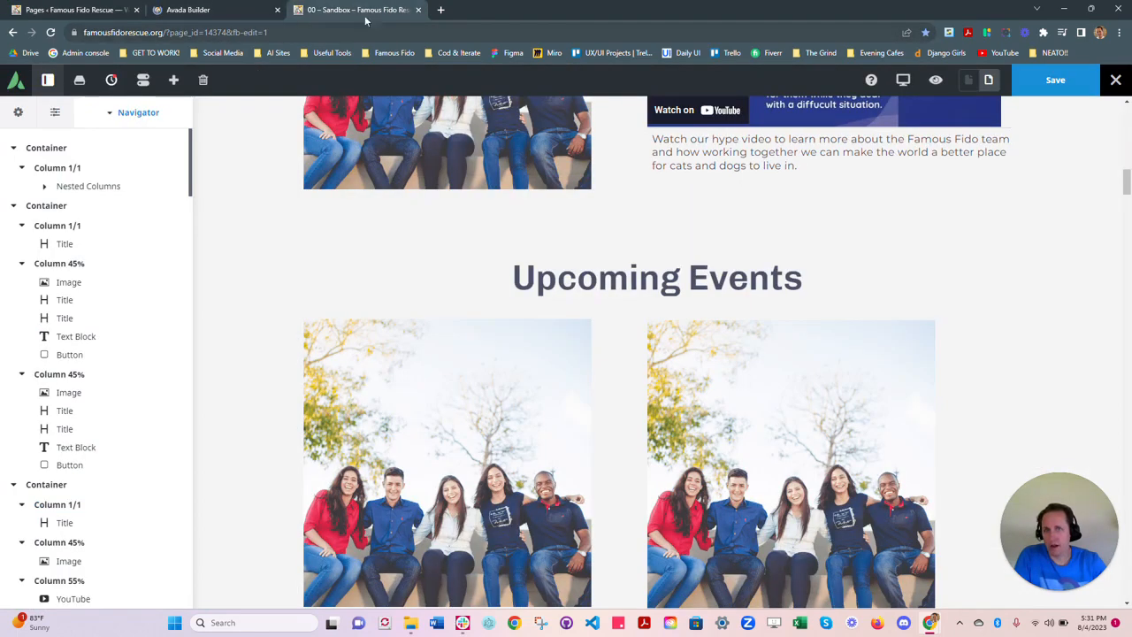
pyautogui.moveTo(353, 11); pyautogui.dragTo(213, 10)
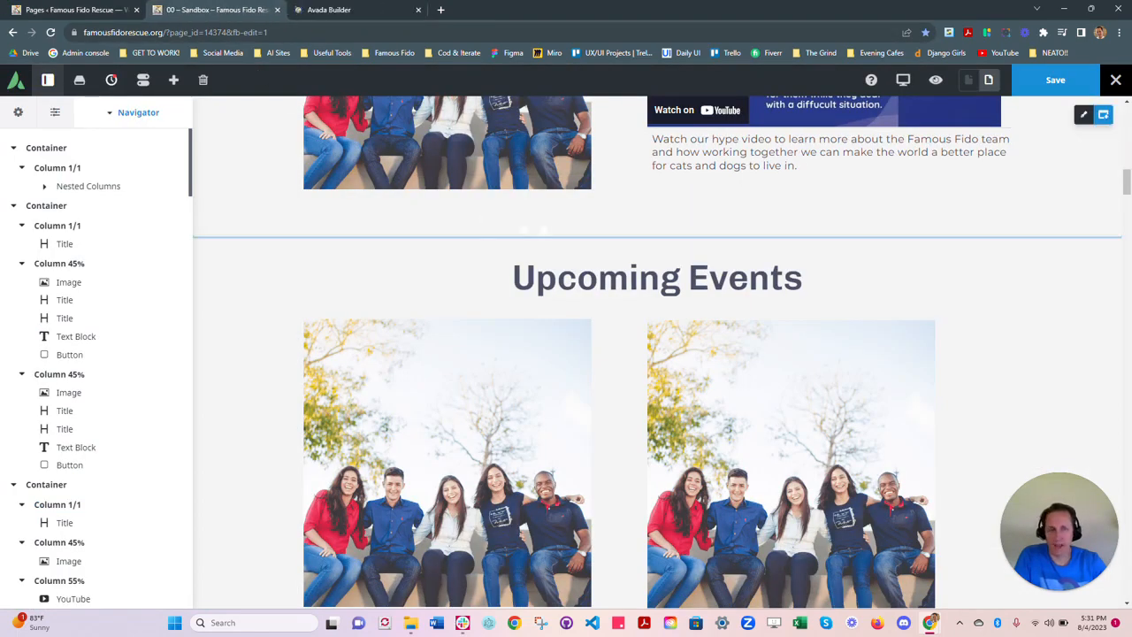
# Step: Examine the Upcoming Events section and the element options of the second event's image, title, date line and description text
pyautogui.scroll(-3, 977, 330)
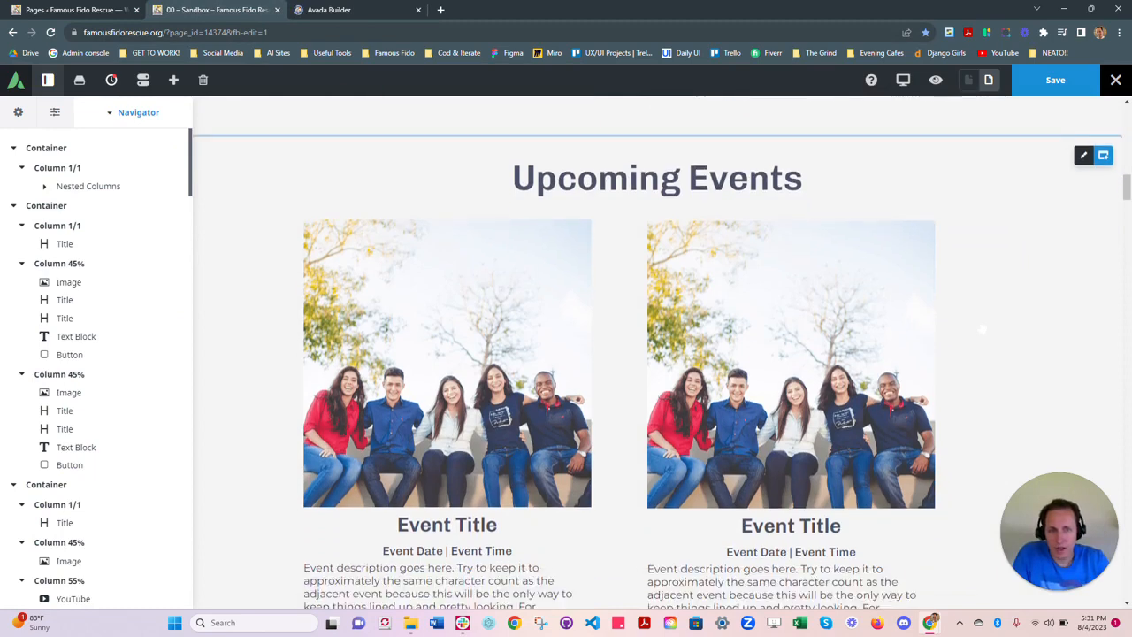
pyautogui.scroll(1, 788, 292)
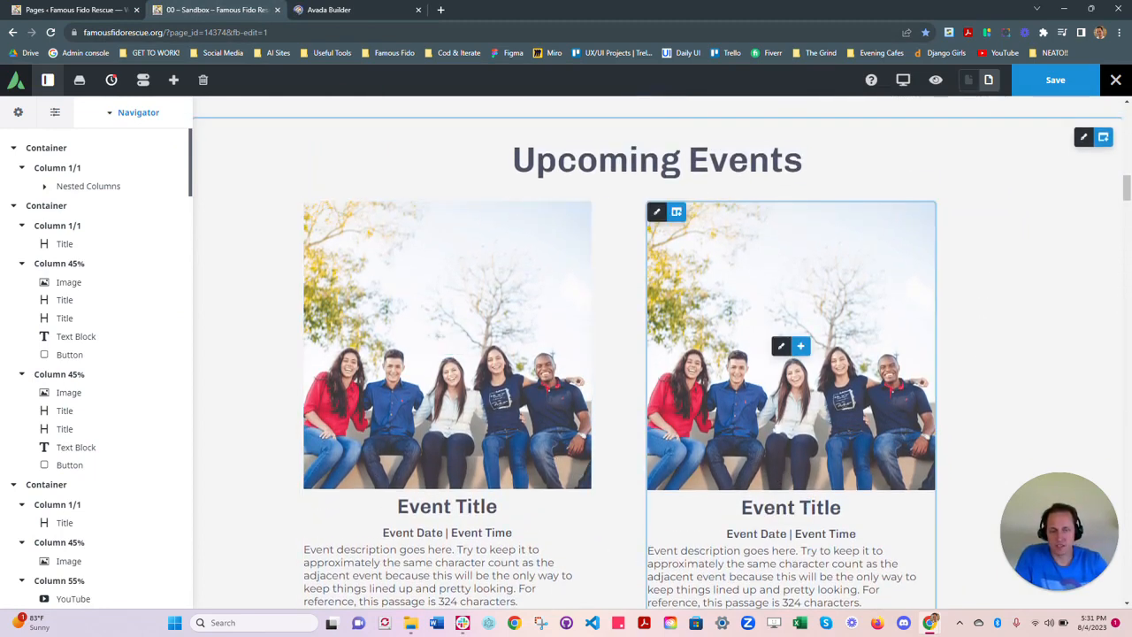
pyautogui.scroll(-1, 1005, 442)
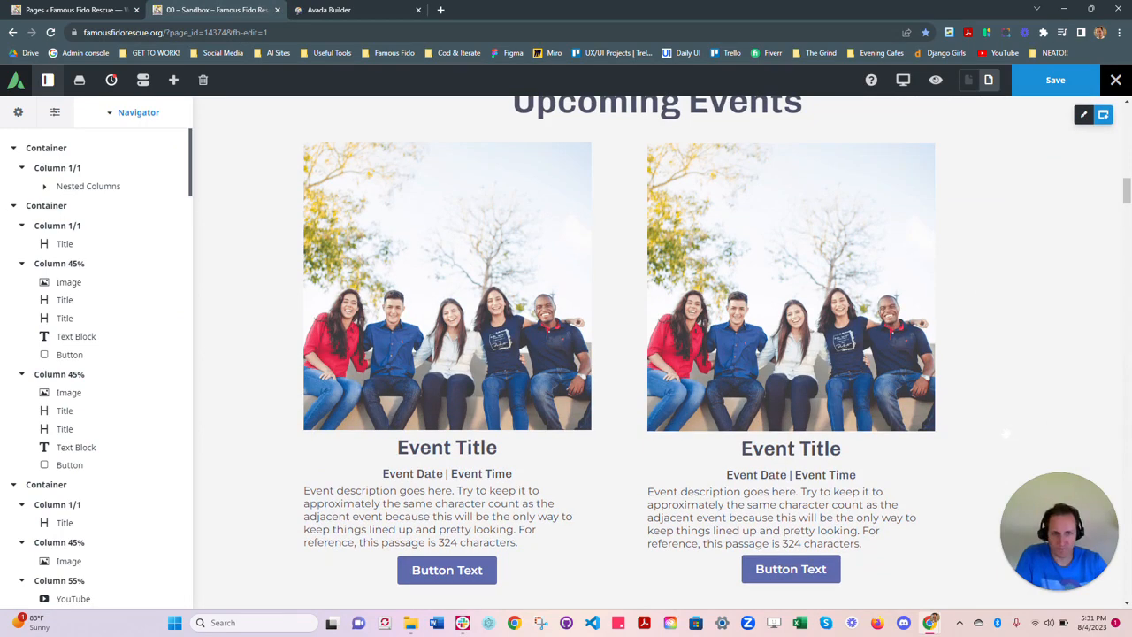
pyautogui.moveTo(781, 296)
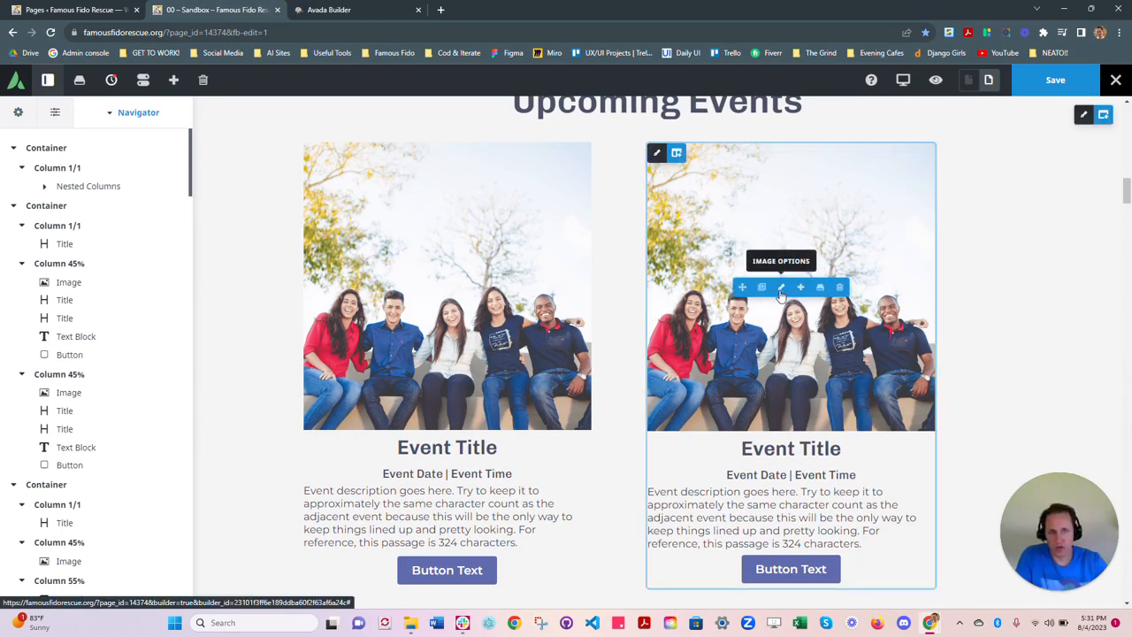
pyautogui.click(781, 293)
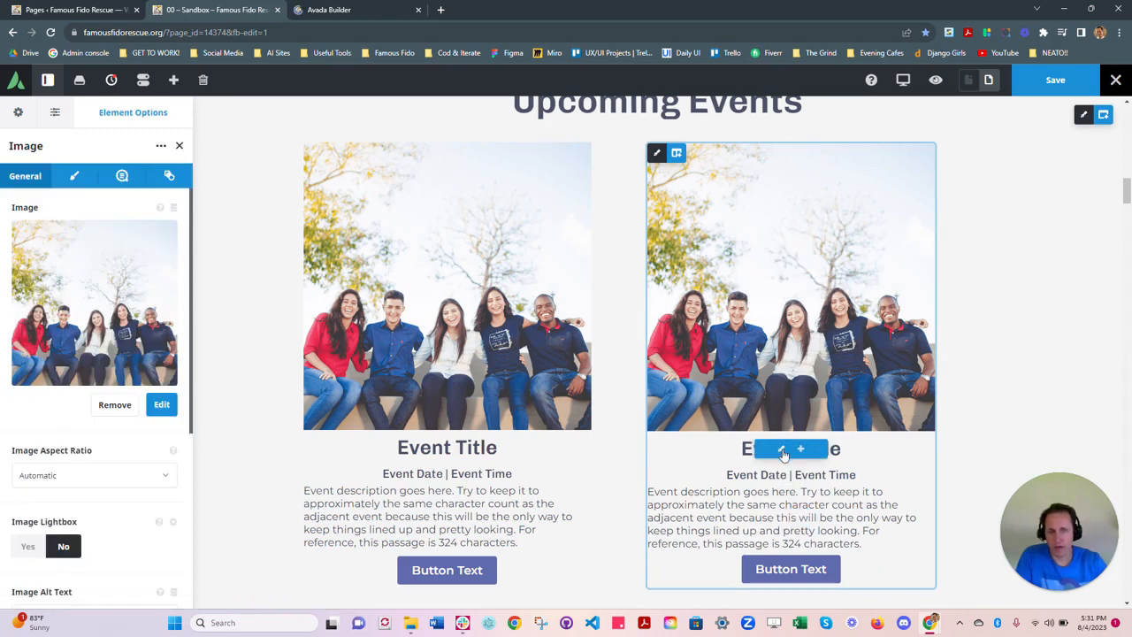
pyautogui.click(782, 450)
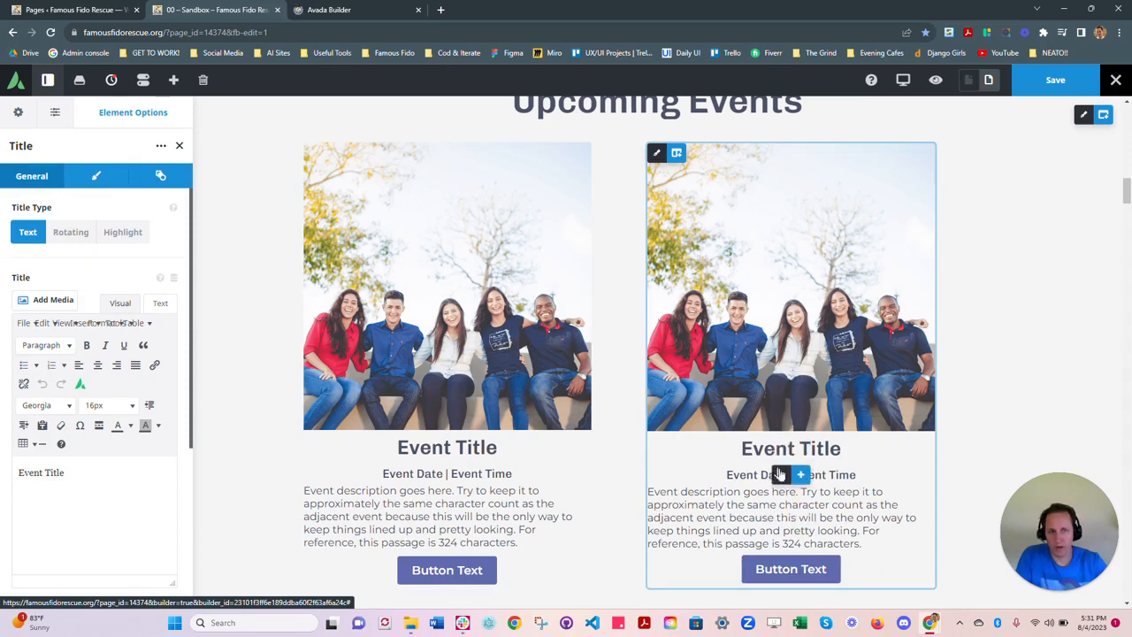
pyautogui.click(781, 475)
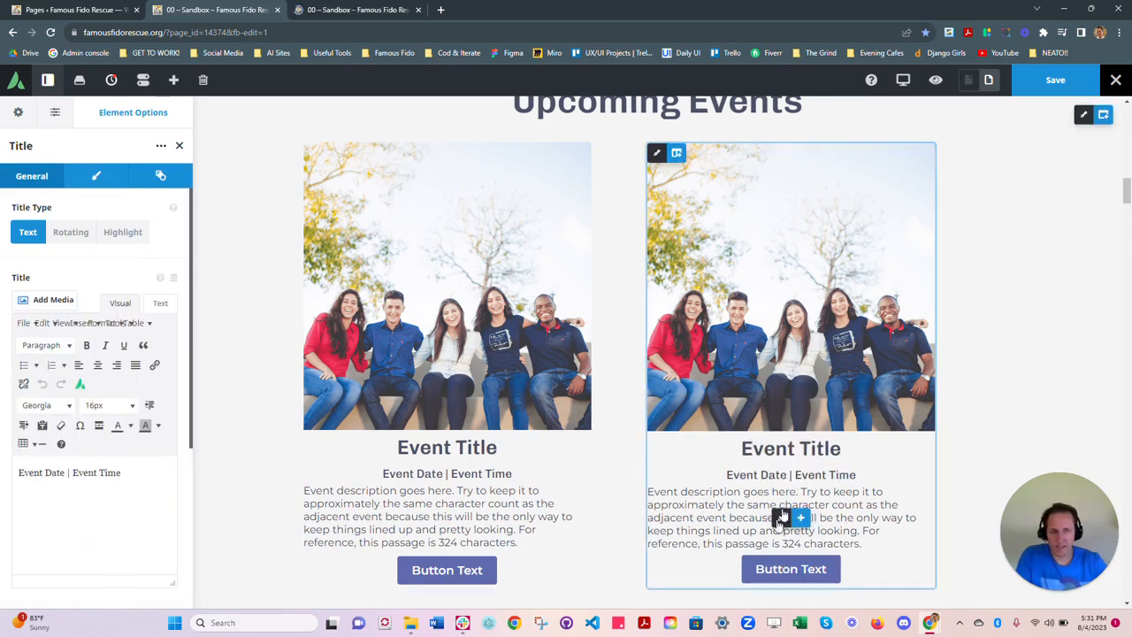
pyautogui.click(737, 513)
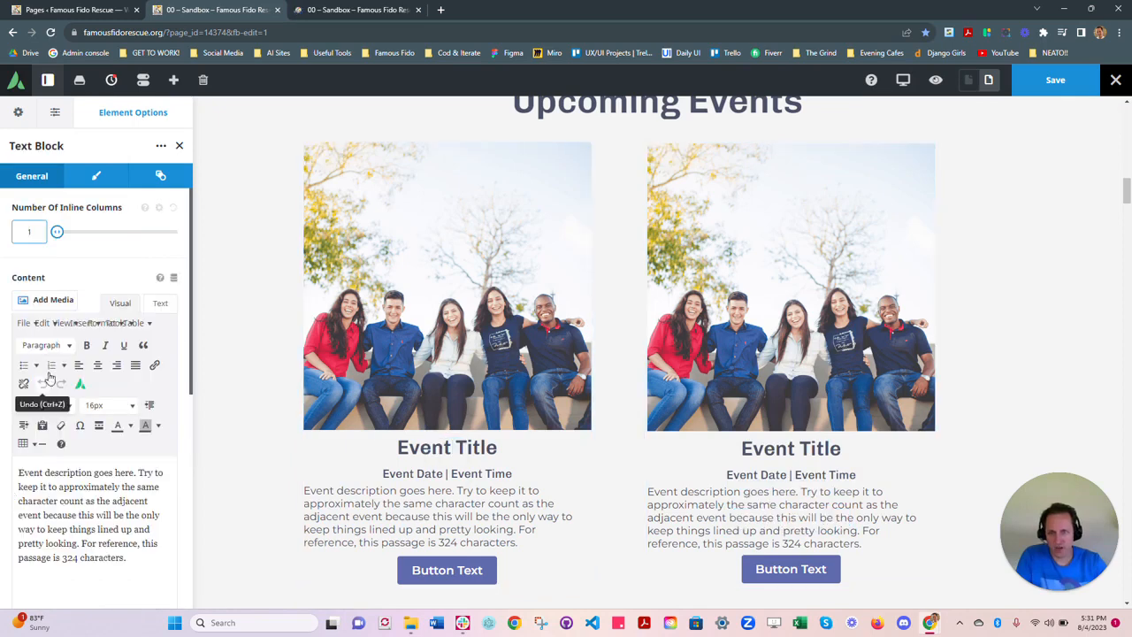
pyautogui.moveTo(126, 558); pyautogui.dragTo(18, 473)
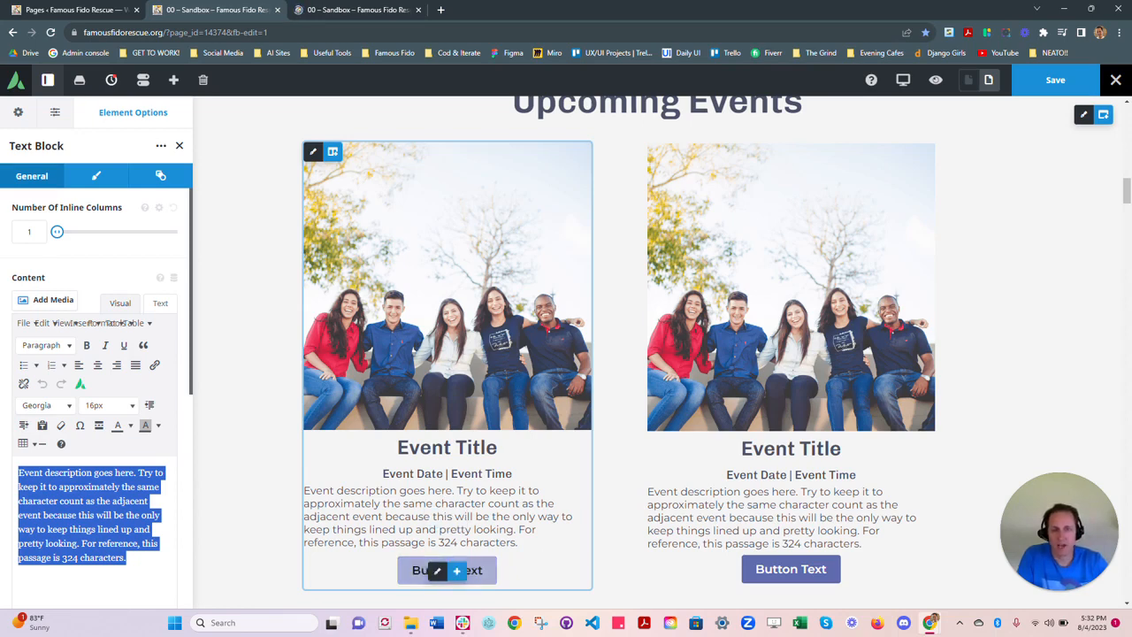
# Step: Examine the first event button's text and link options, closing the link dialog without setting a link
pyautogui.click(436, 571)
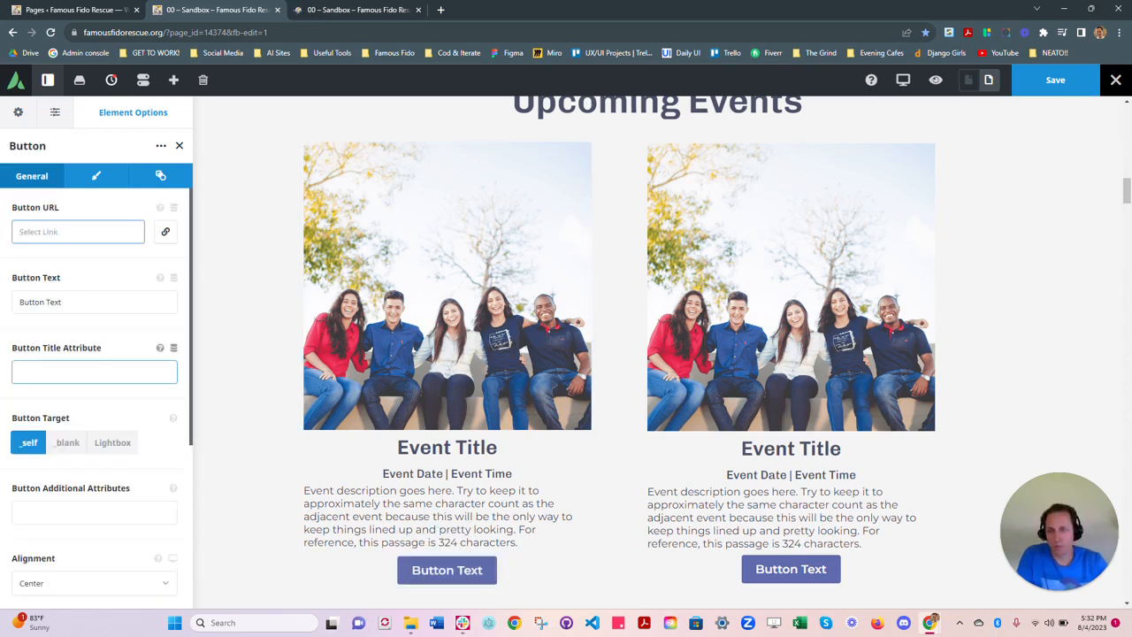
pyautogui.moveTo(84, 302); pyautogui.dragTo(3, 306)
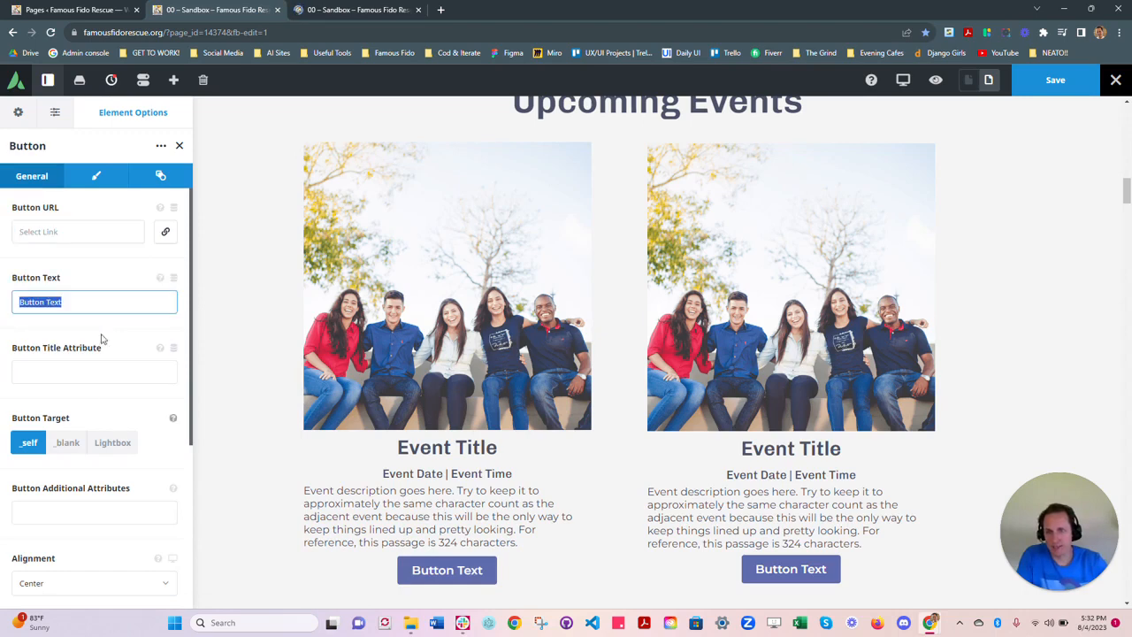
pyautogui.click(165, 231)
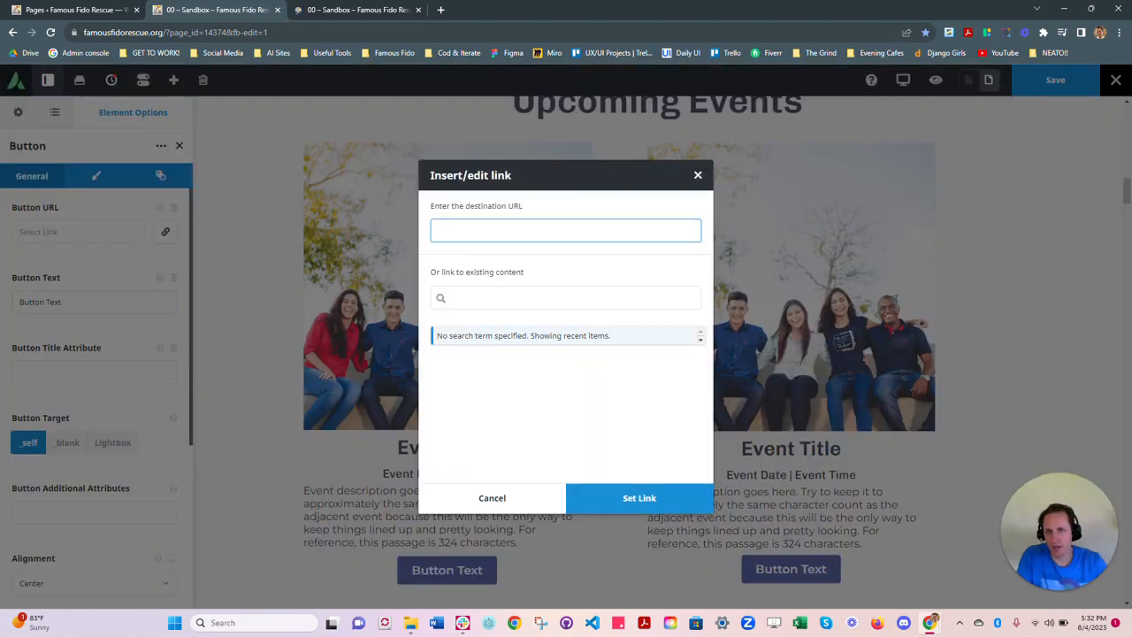
pyautogui.click(460, 298)
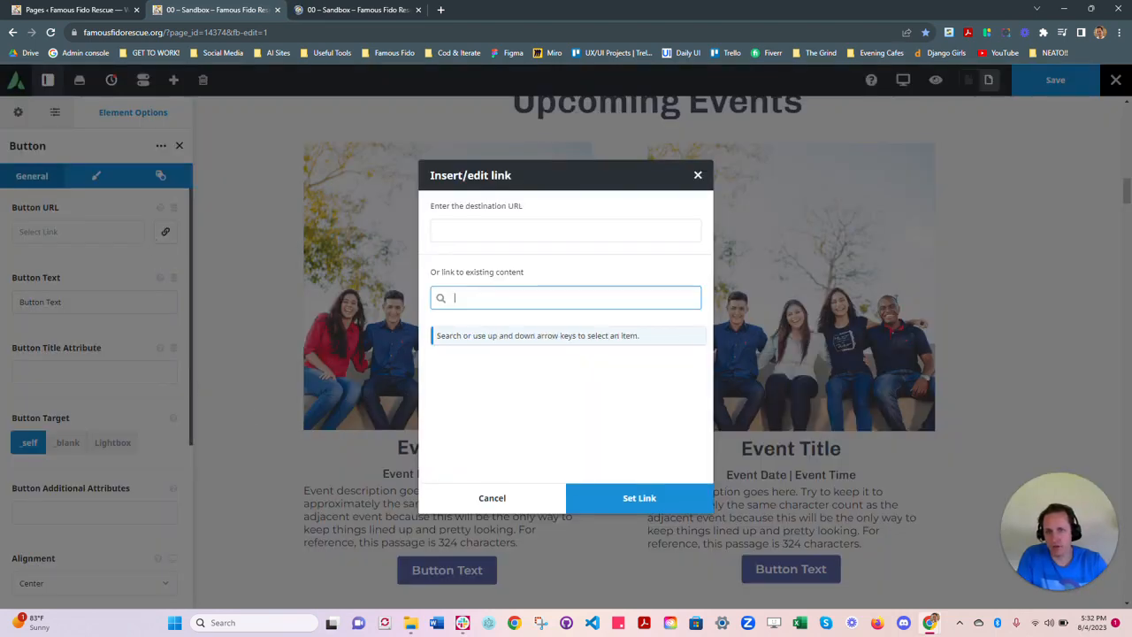
pyautogui.click(435, 237)
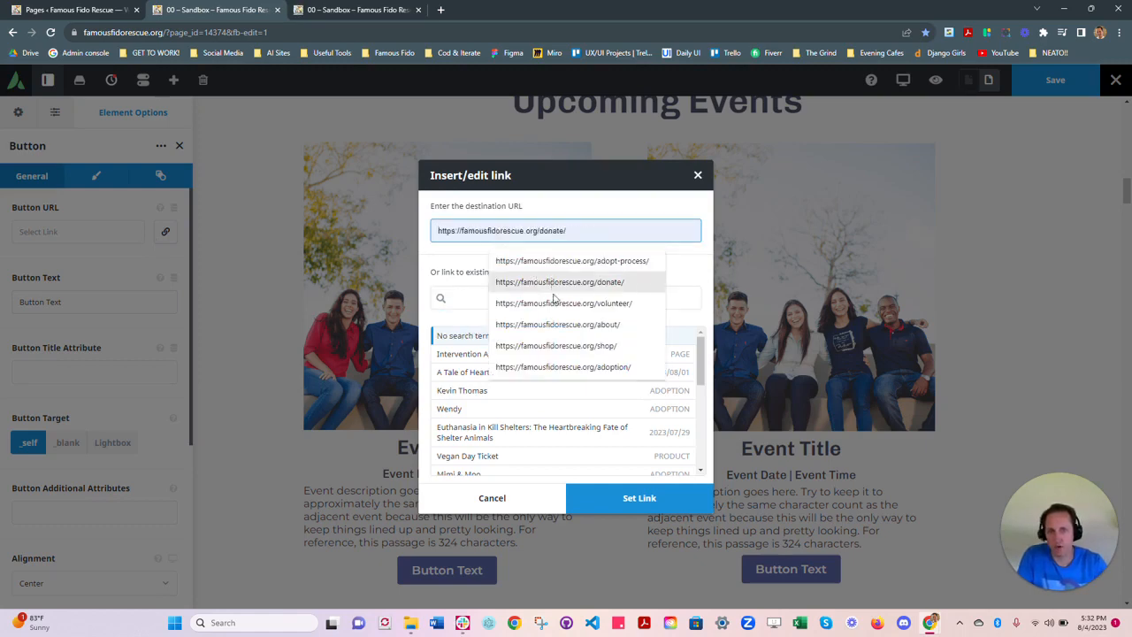
pyautogui.click(698, 175)
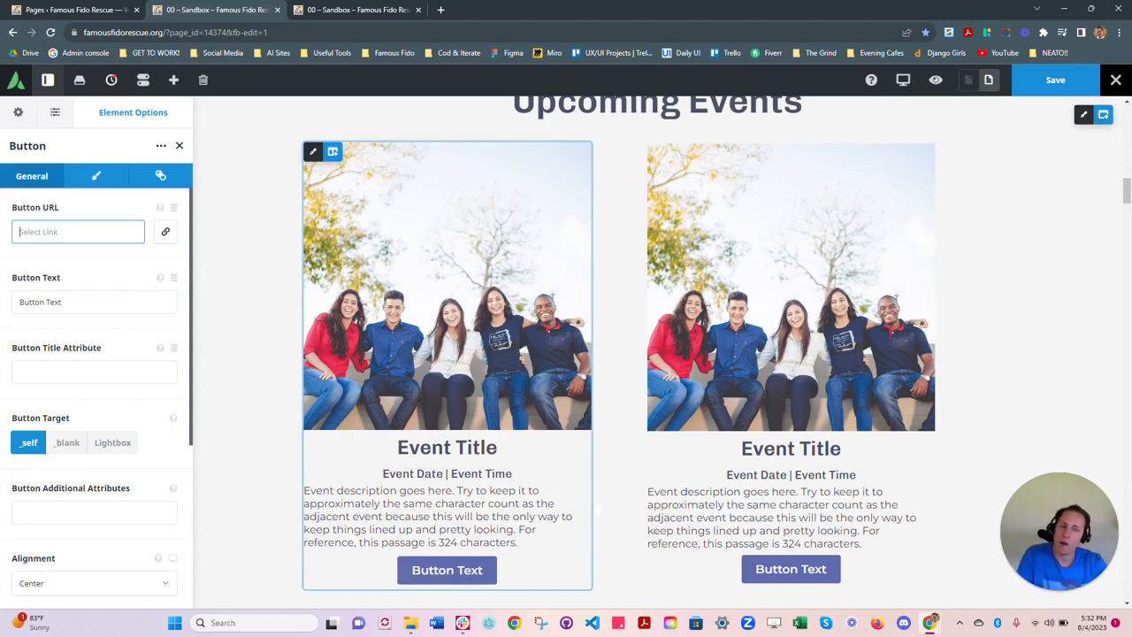
# Step: Save the Upcoming Events container to the library as "Upcoming Events 2-Column Container Template", not as global, and close the library
pyautogui.scroll(1, 845, 403)
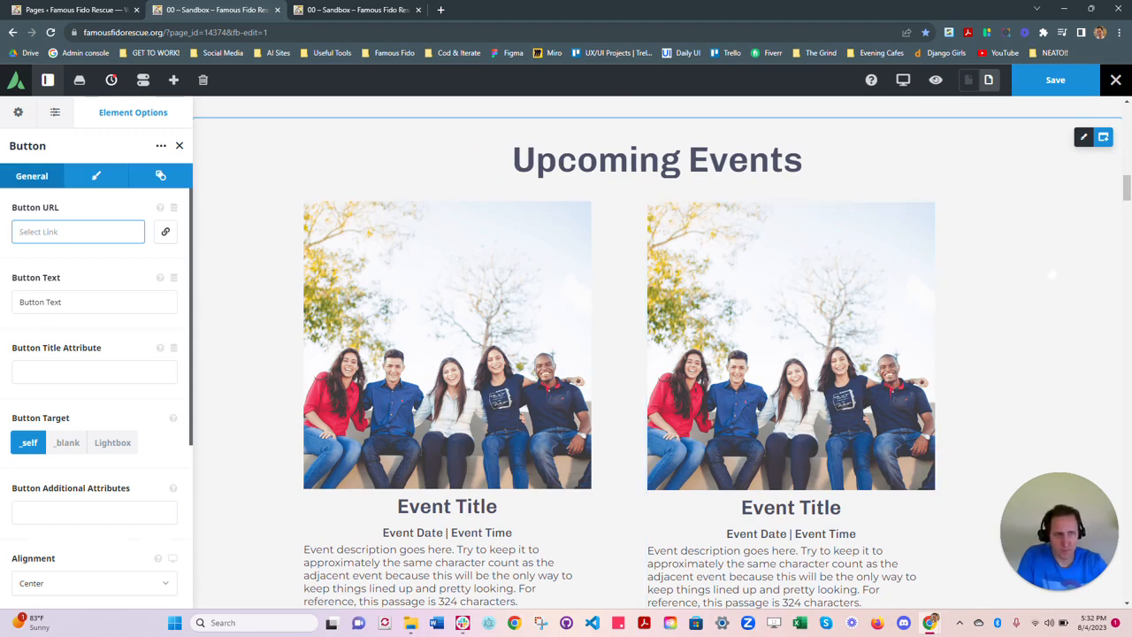
pyautogui.moveTo(1105, 142)
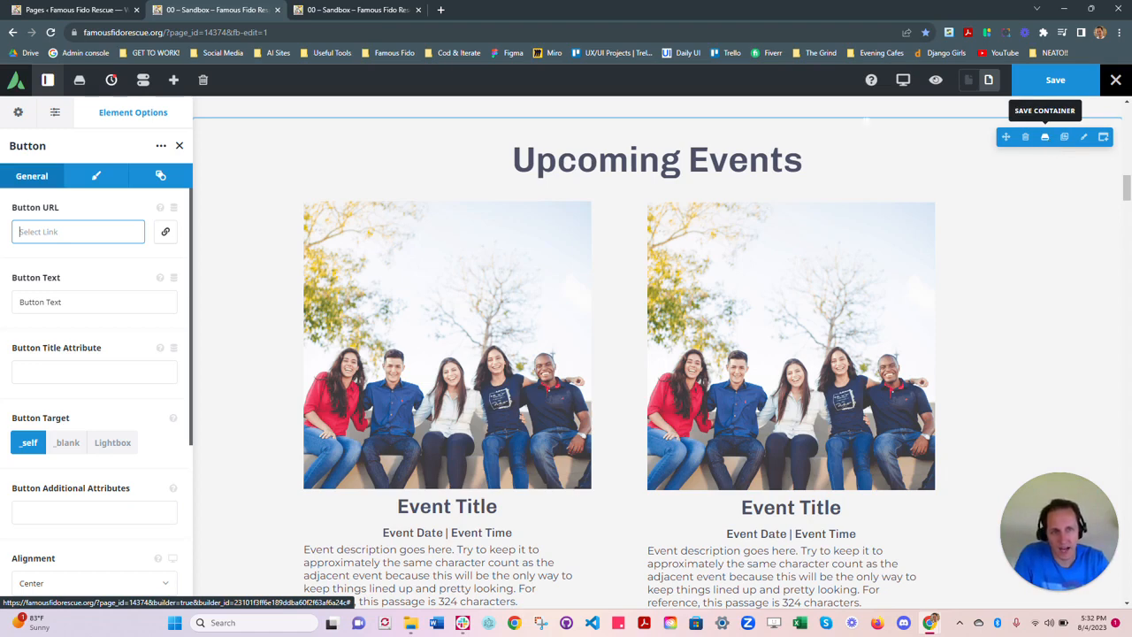
pyautogui.moveTo(648, 163)
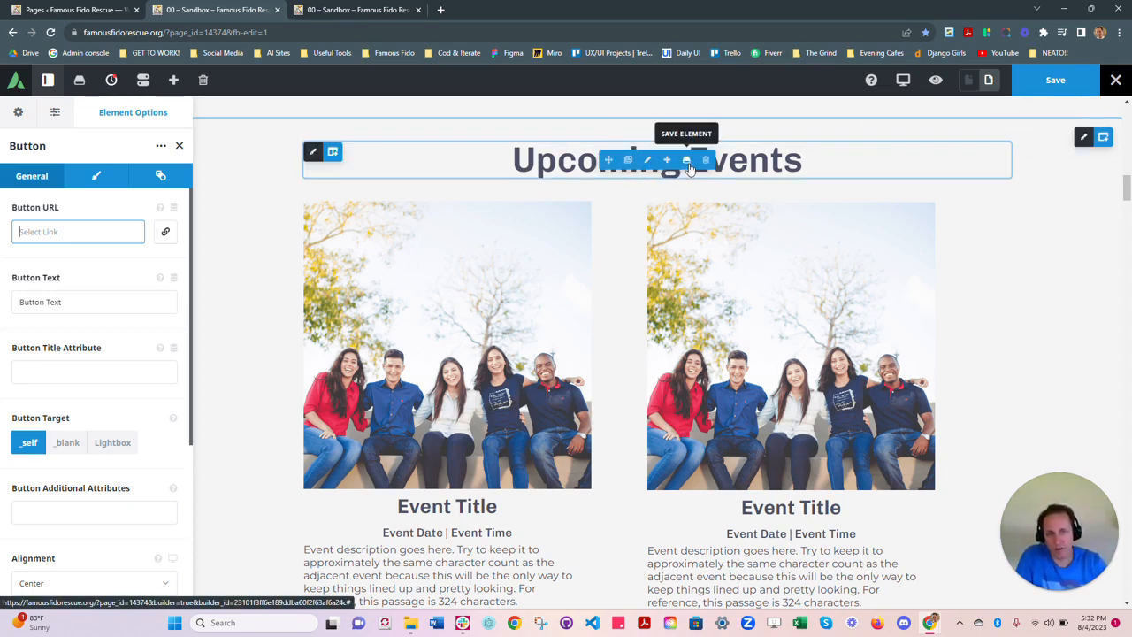
pyautogui.moveTo(663, 218)
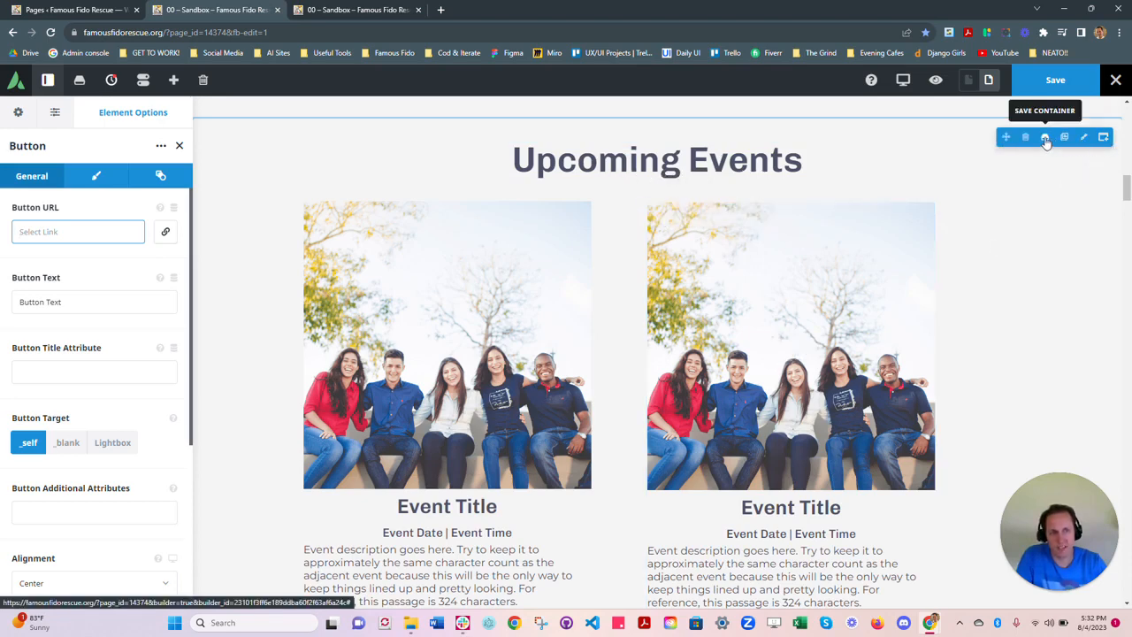
pyautogui.click(1046, 138)
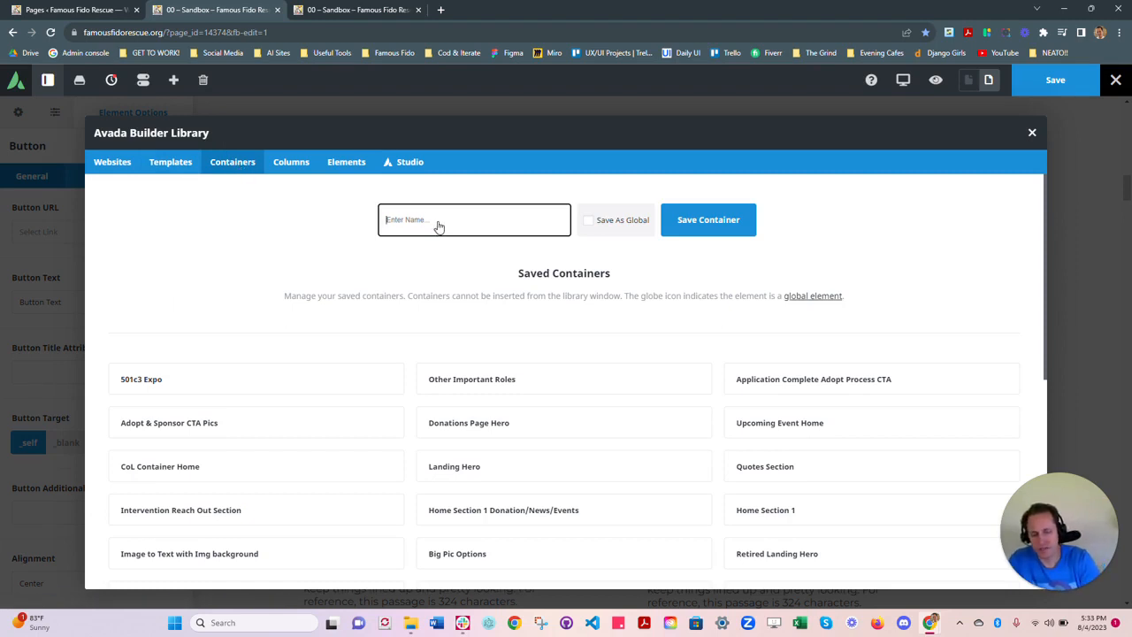
pyautogui.write('upcoming Ev')
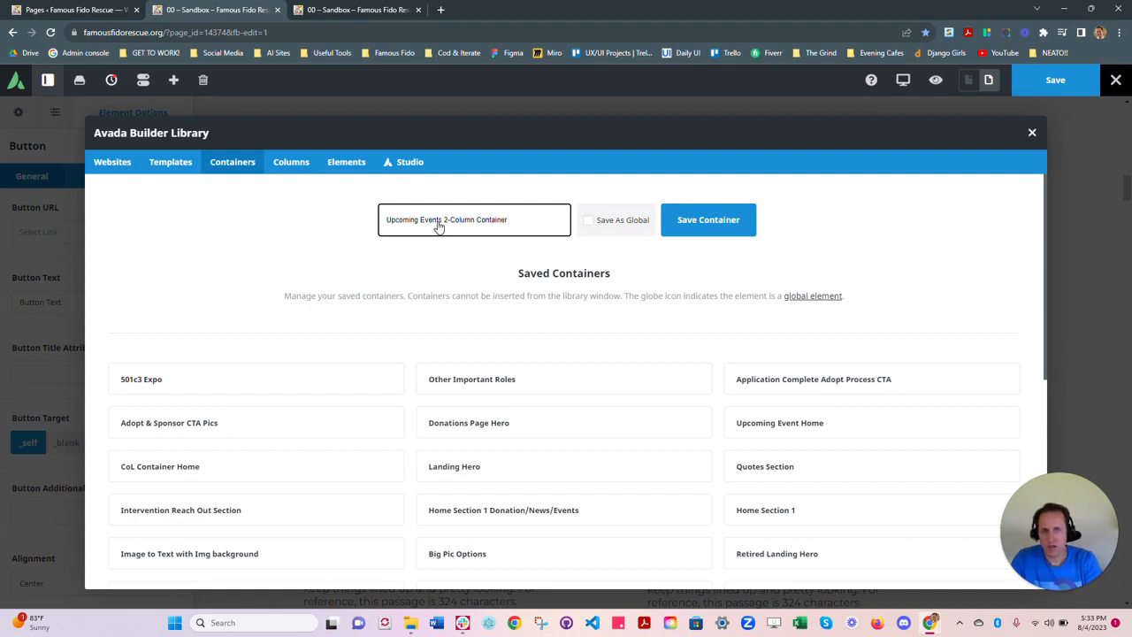
pyautogui.write('plate')
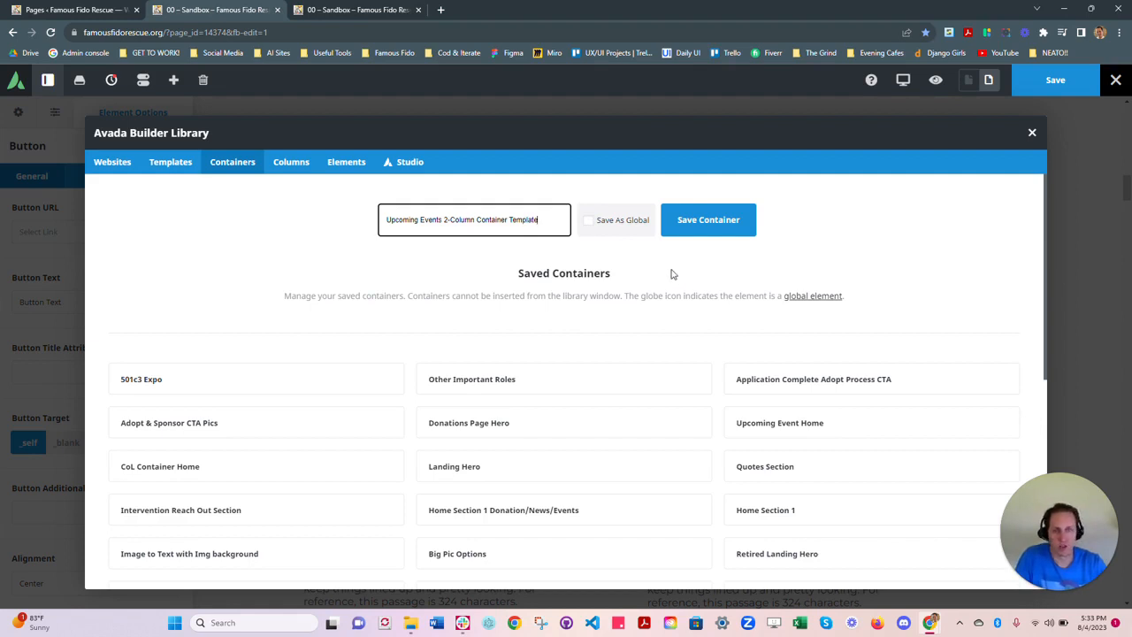
pyautogui.click(697, 229)
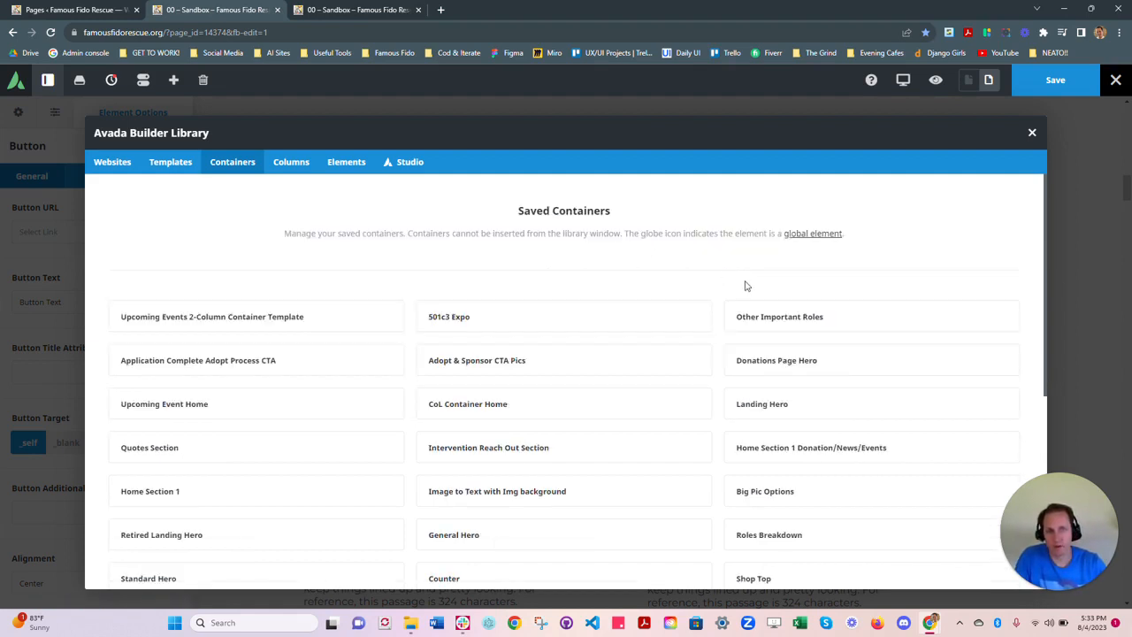
pyautogui.click(1032, 133)
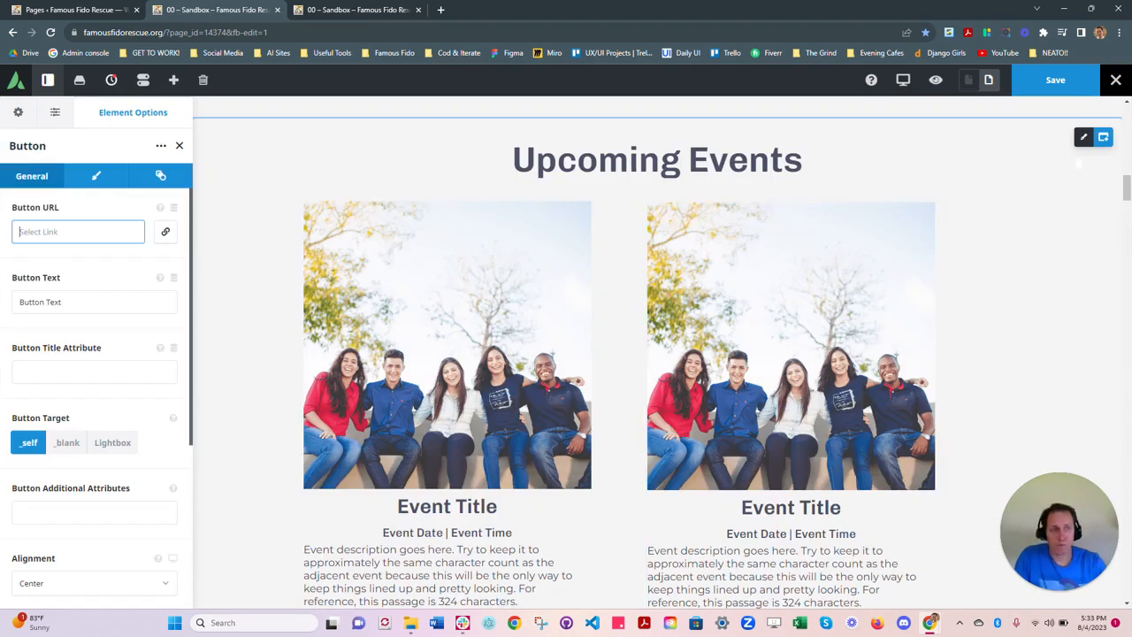
# Step: Clone the two-column Upcoming Events container on the page
pyautogui.scroll(-1, 447, 345)
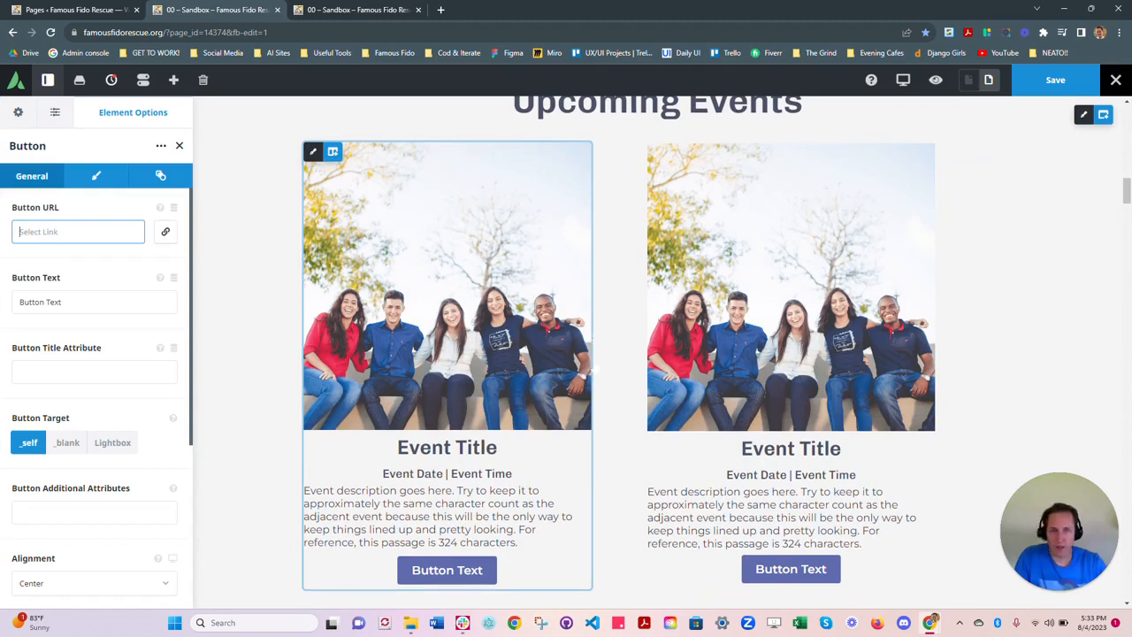
pyautogui.scroll(1, 446, 354)
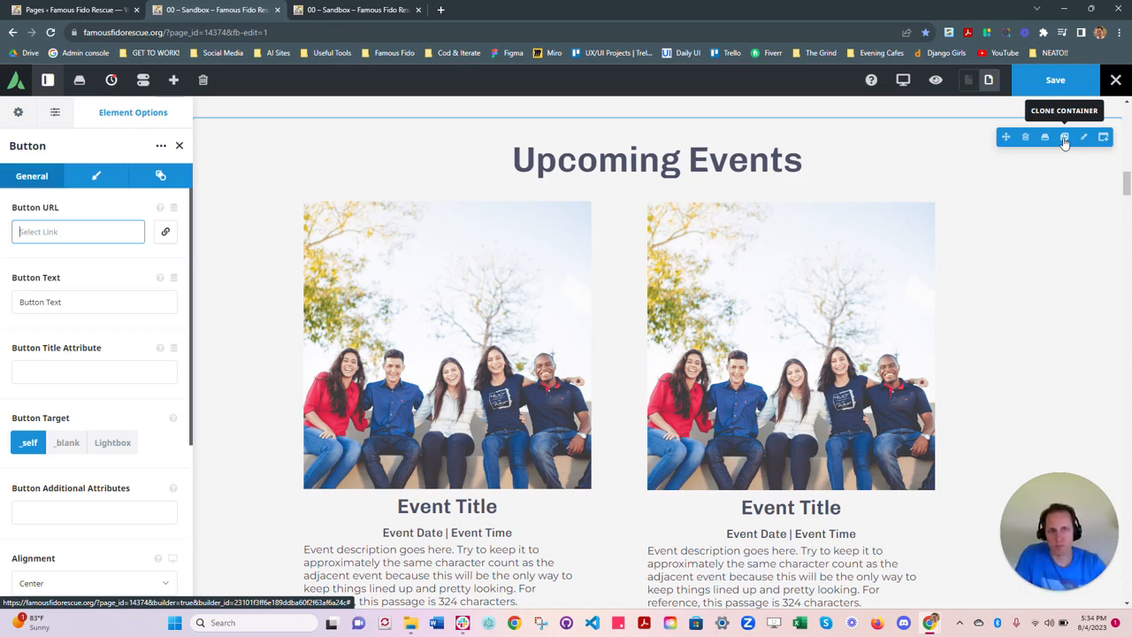
pyautogui.click(1065, 139)
# Step: Set both event columns in the cloned Upcoming Events container to 1/3 width
pyautogui.scroll(-8, 787, 345)
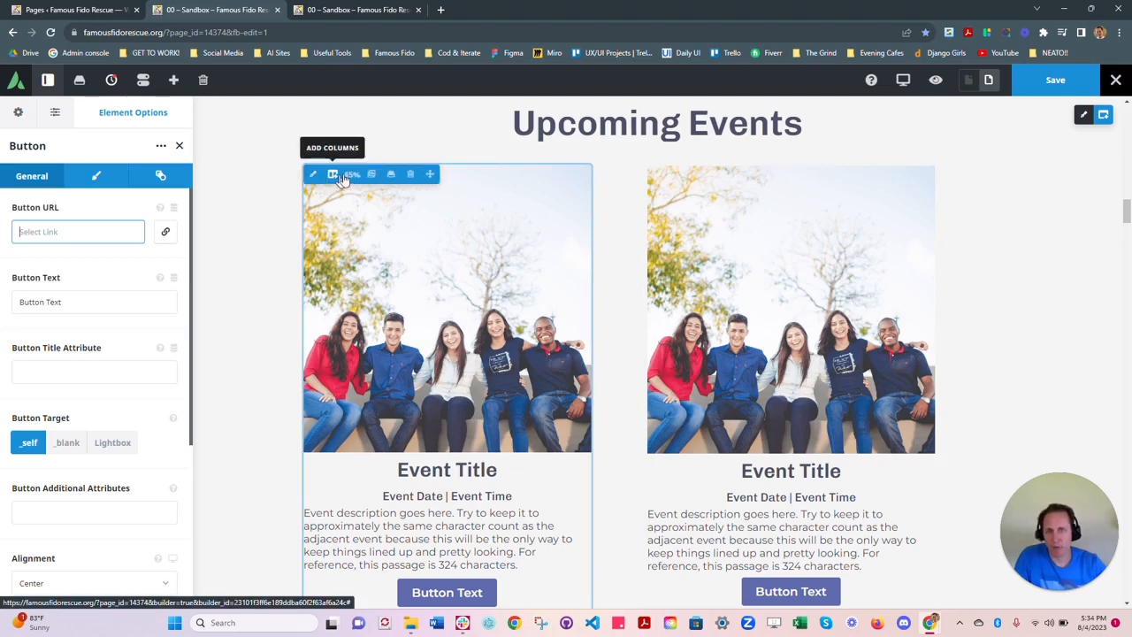
pyautogui.click(351, 174)
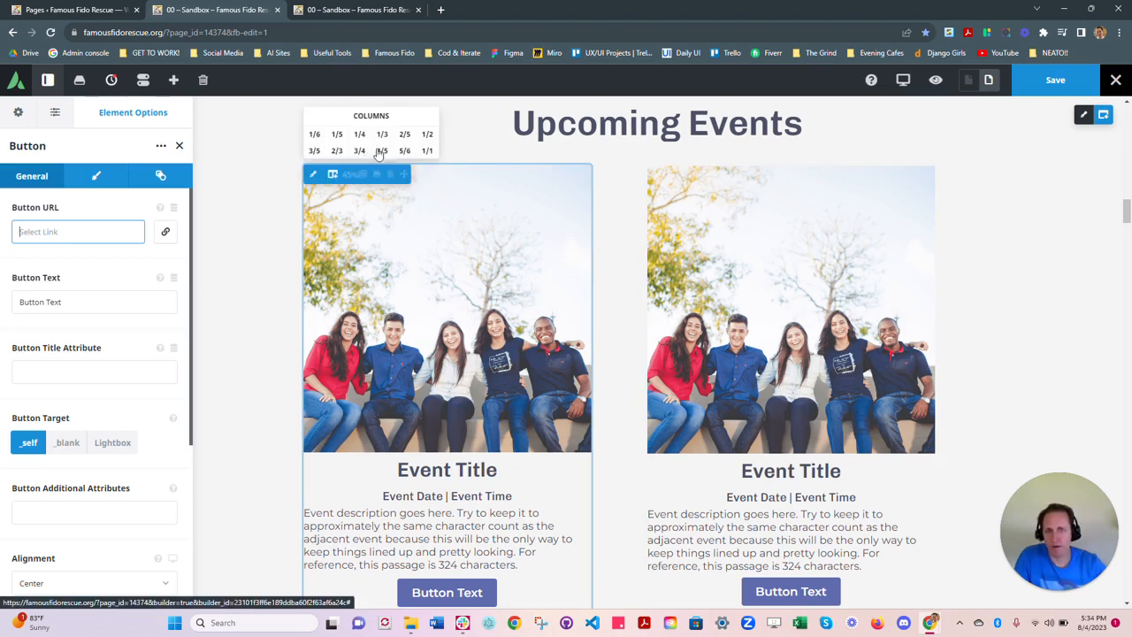
pyautogui.click(386, 140)
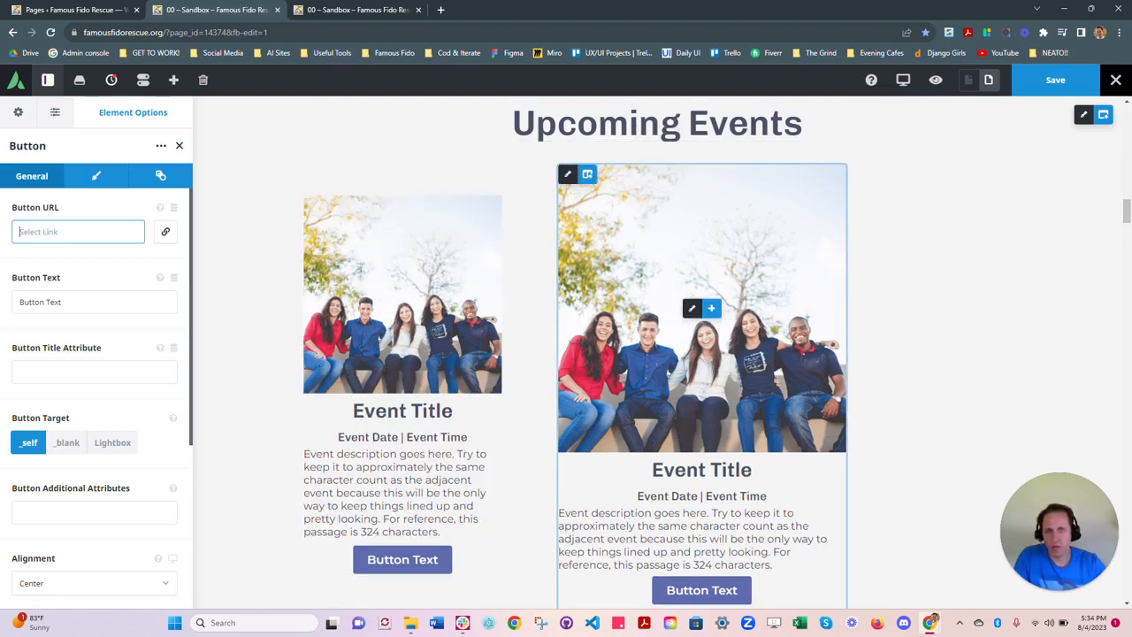
pyautogui.click(609, 177)
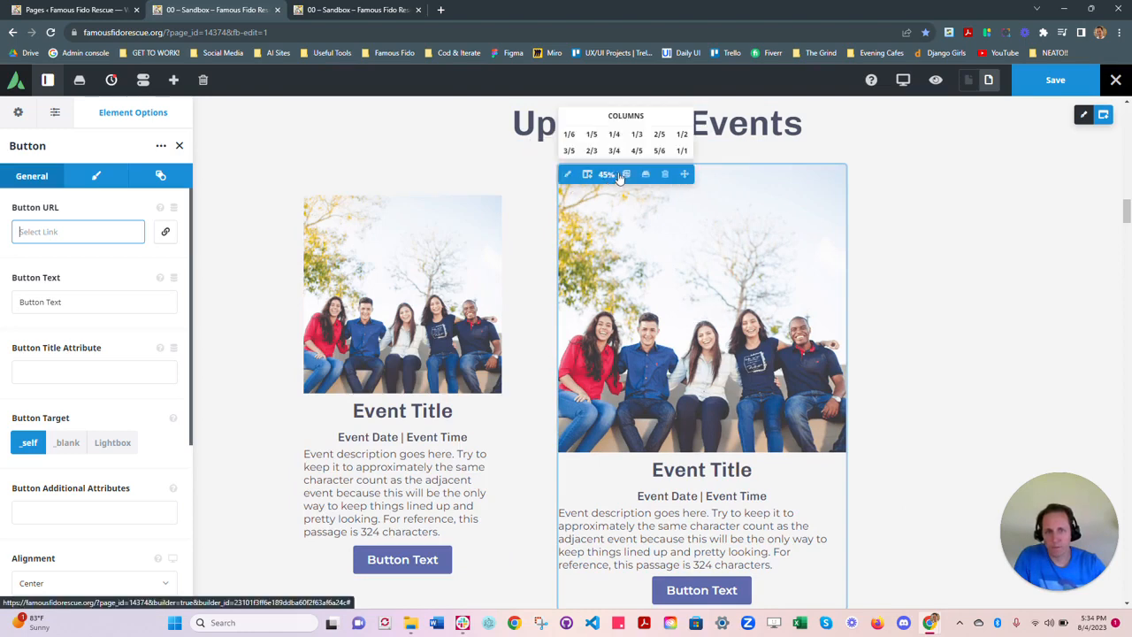
pyautogui.click(642, 135)
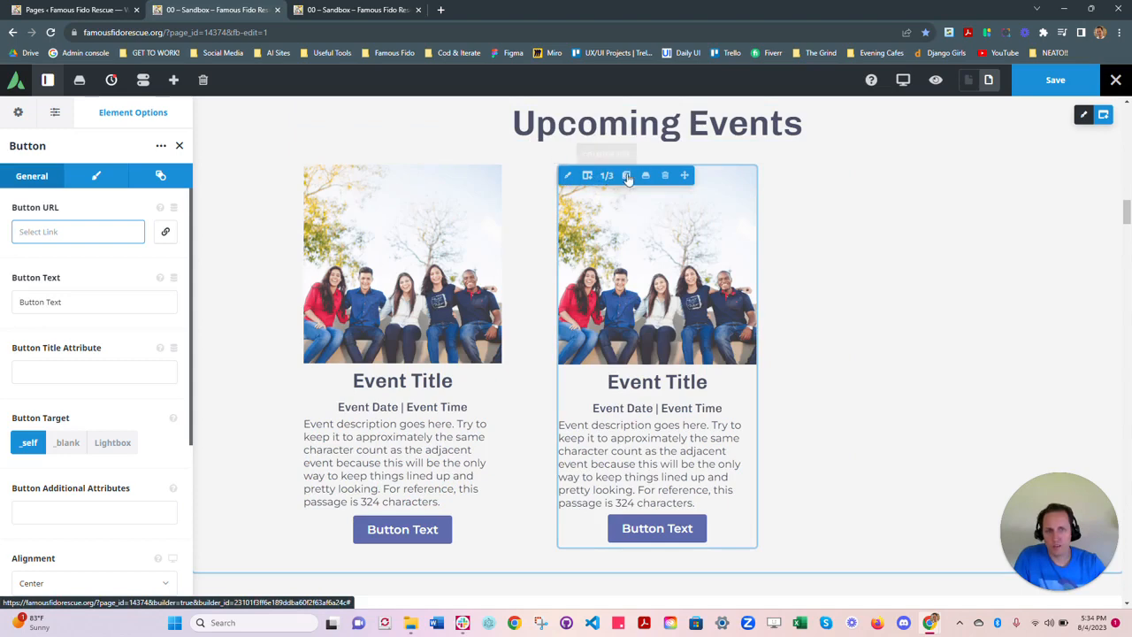
# Step: Clone the second 1/3 event column, and save the container to the library as "Upcoming Events 3-Column Container Template", not as global
pyautogui.click(628, 176)
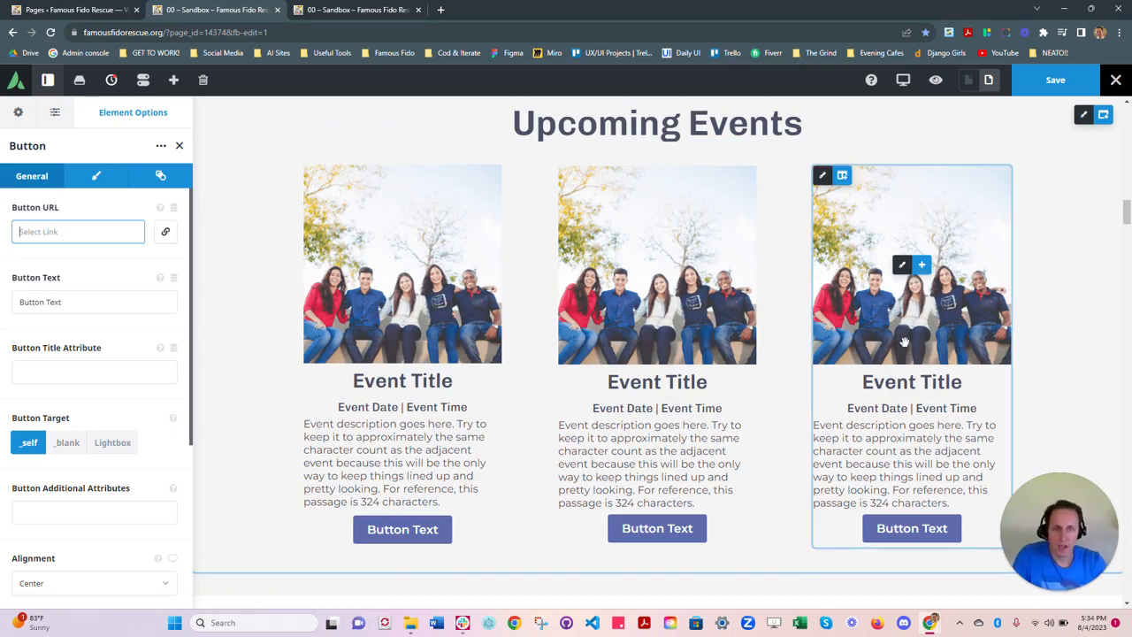
pyautogui.scroll(1, 659, 354)
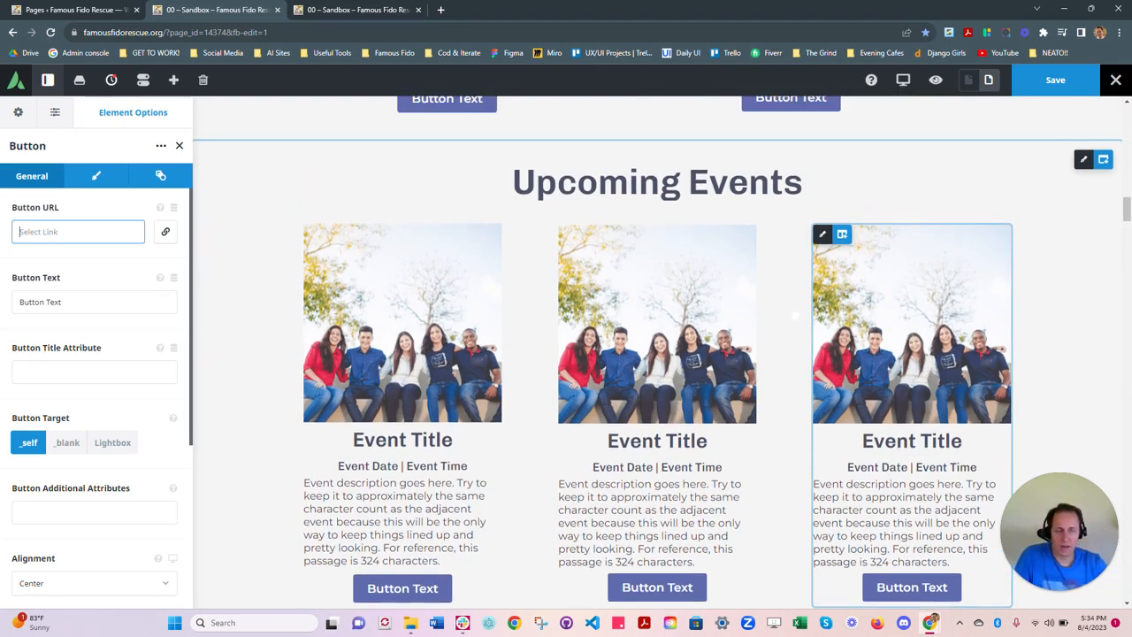
pyautogui.moveTo(1104, 161)
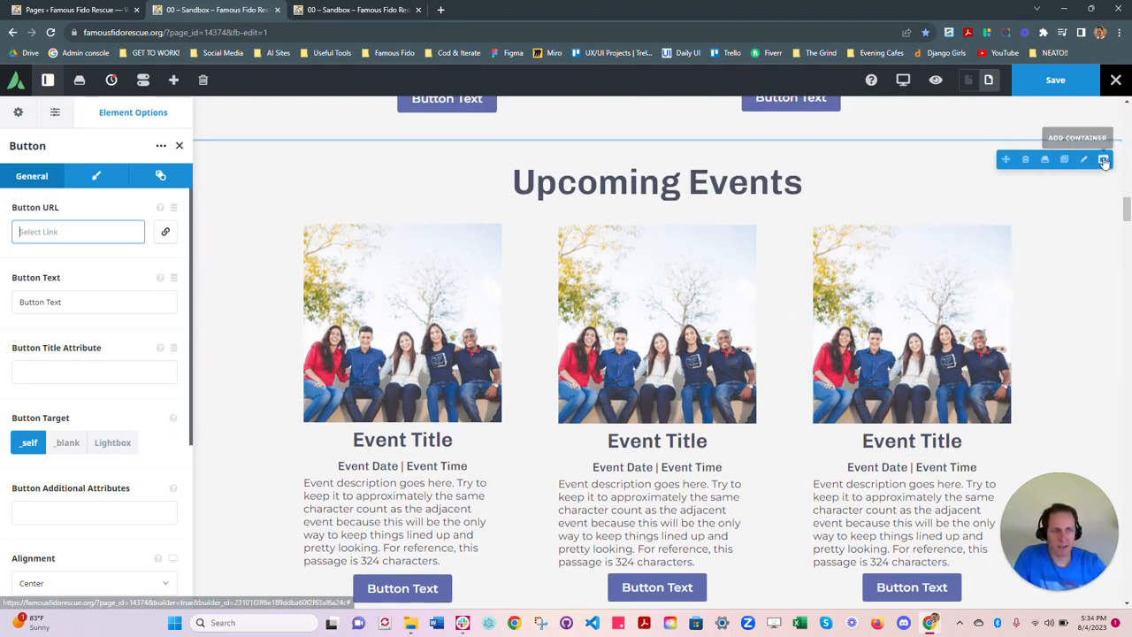
pyautogui.click(1046, 159)
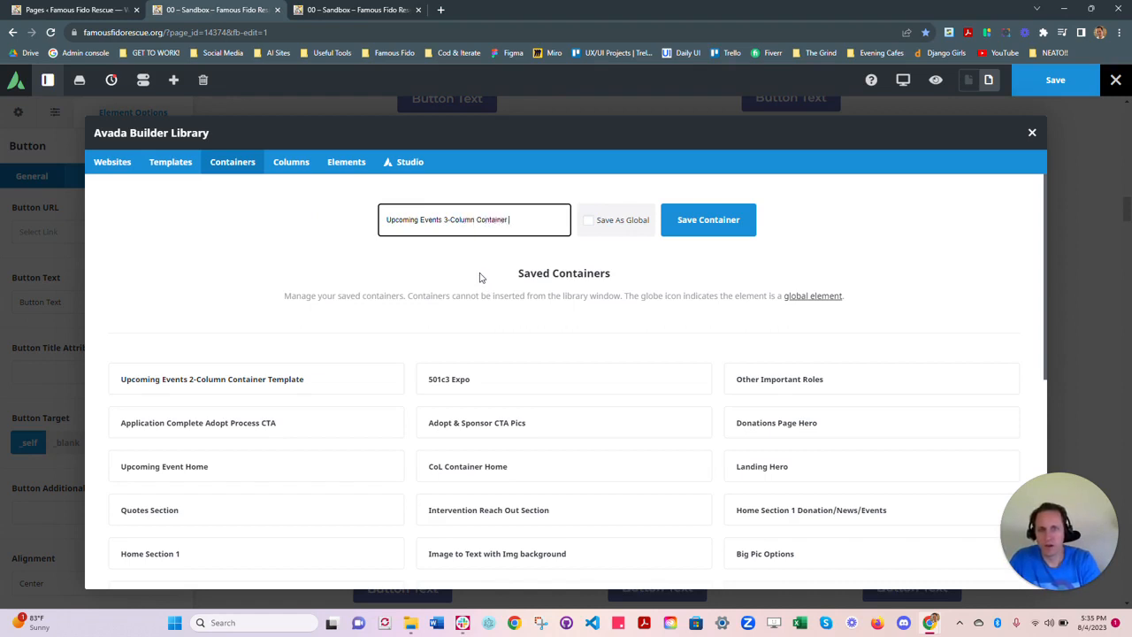
pyautogui.click(689, 228)
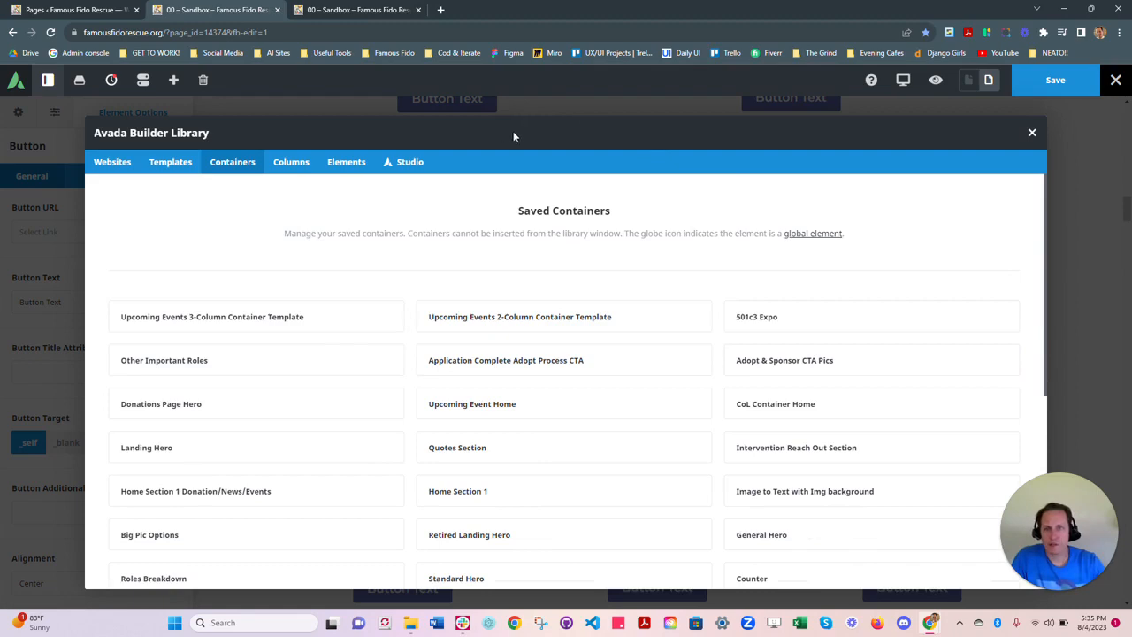
pyautogui.click(184, 109)
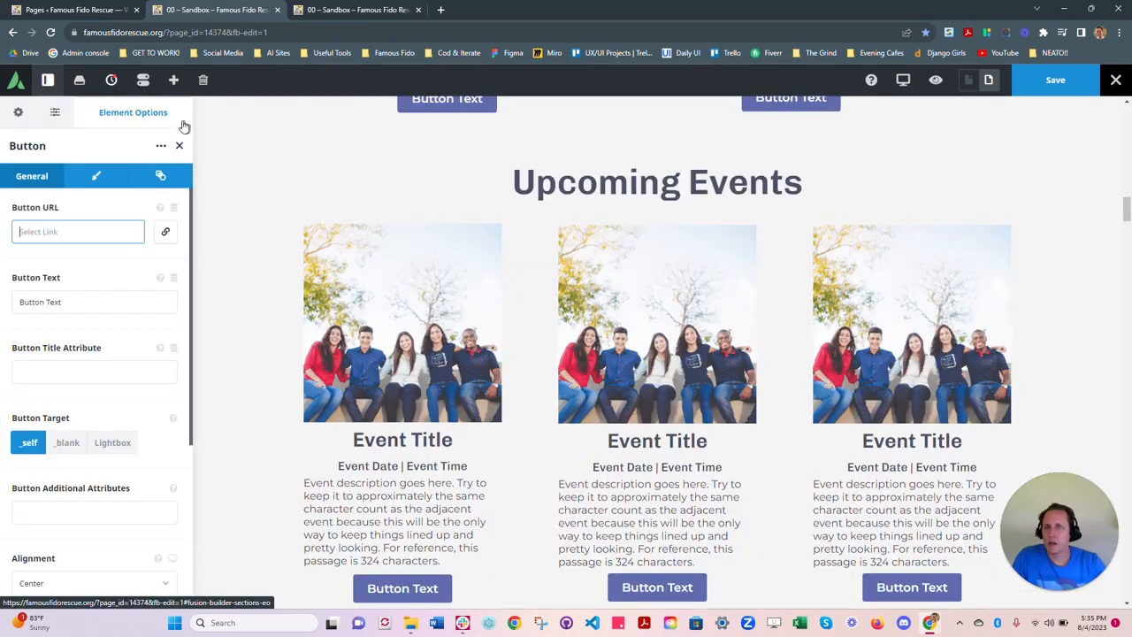
# Step: Find the Home front page on the second page of the site's page list and open it in Live Builder in a new tab
pyautogui.click(83, 12)
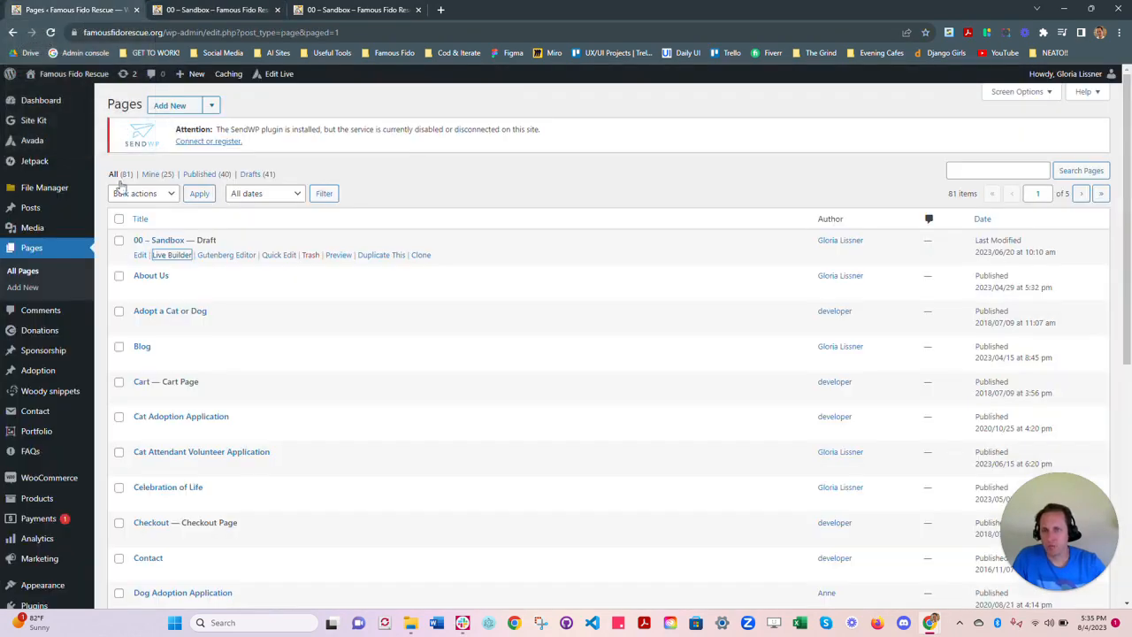
pyautogui.scroll(-3, 202, 331)
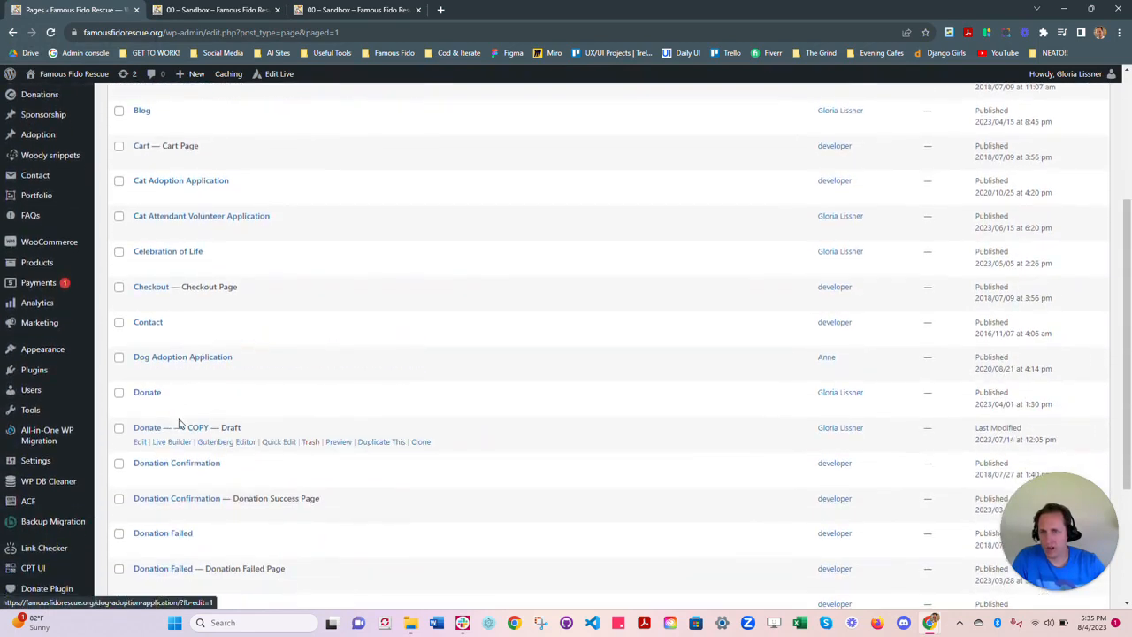
pyautogui.scroll(2, 185, 414)
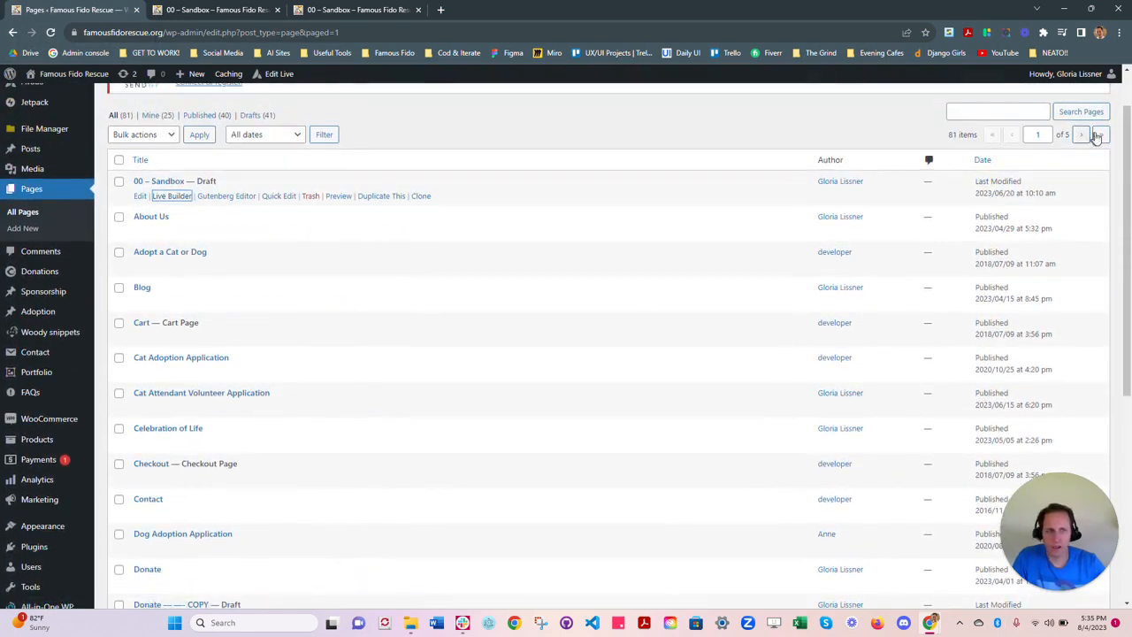
pyautogui.click(1080, 135)
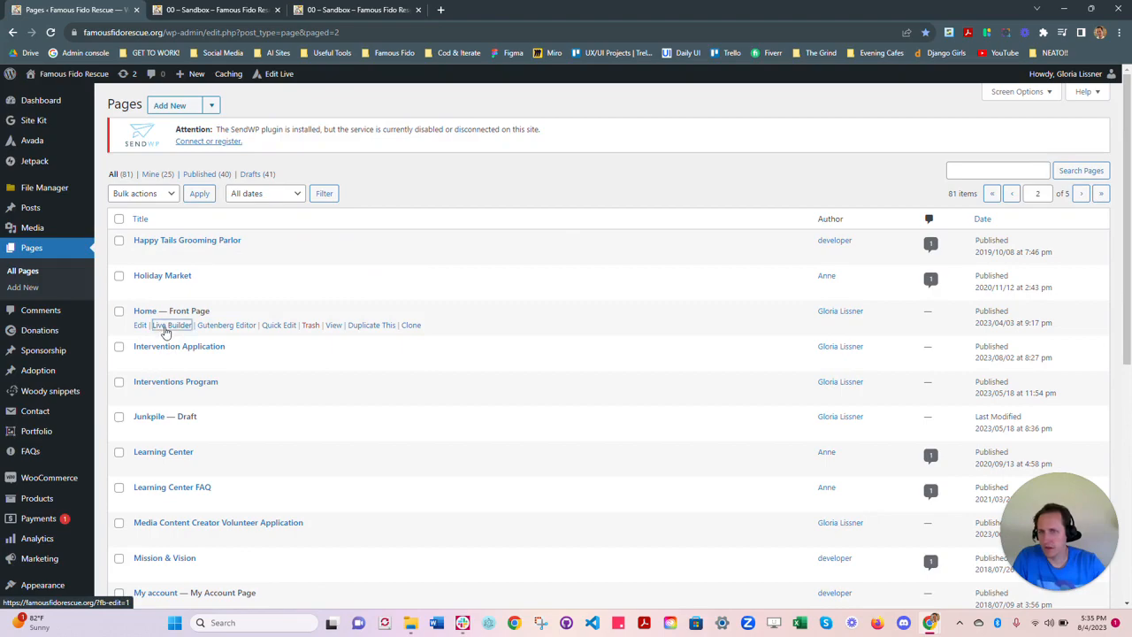
pyautogui.rightClick(164, 330)
pyautogui.click(195, 339)
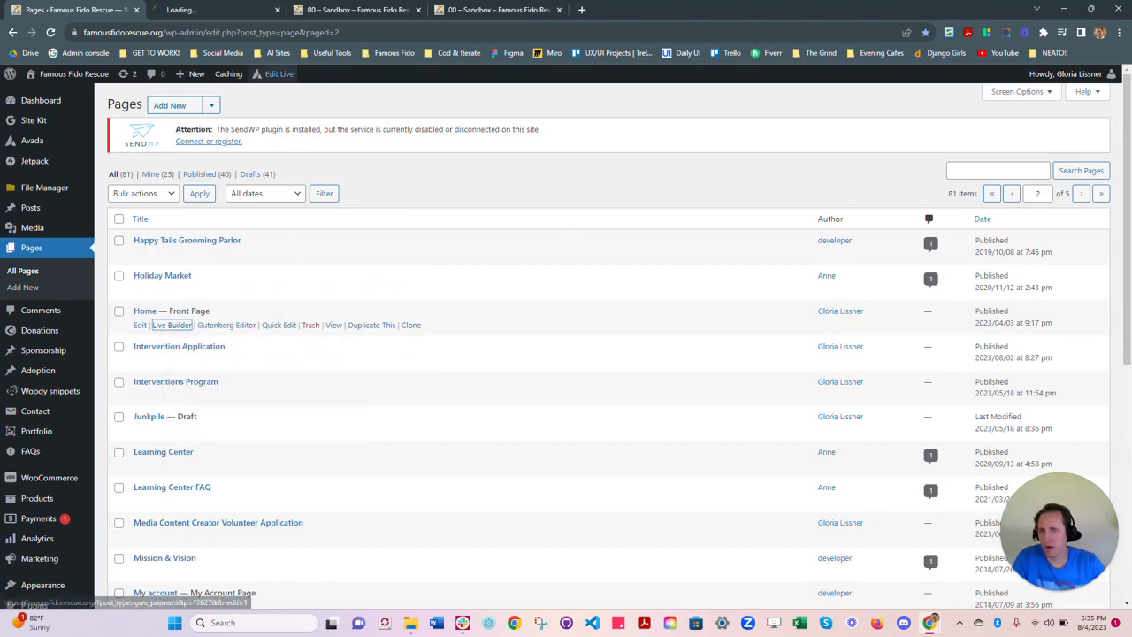
pyautogui.click(227, 15)
# Step: Insert the library container "Upcoming Events 2-Column Container Template" below the Adoption Event container on the Home page
pyautogui.scroll(-10, 661, 288)
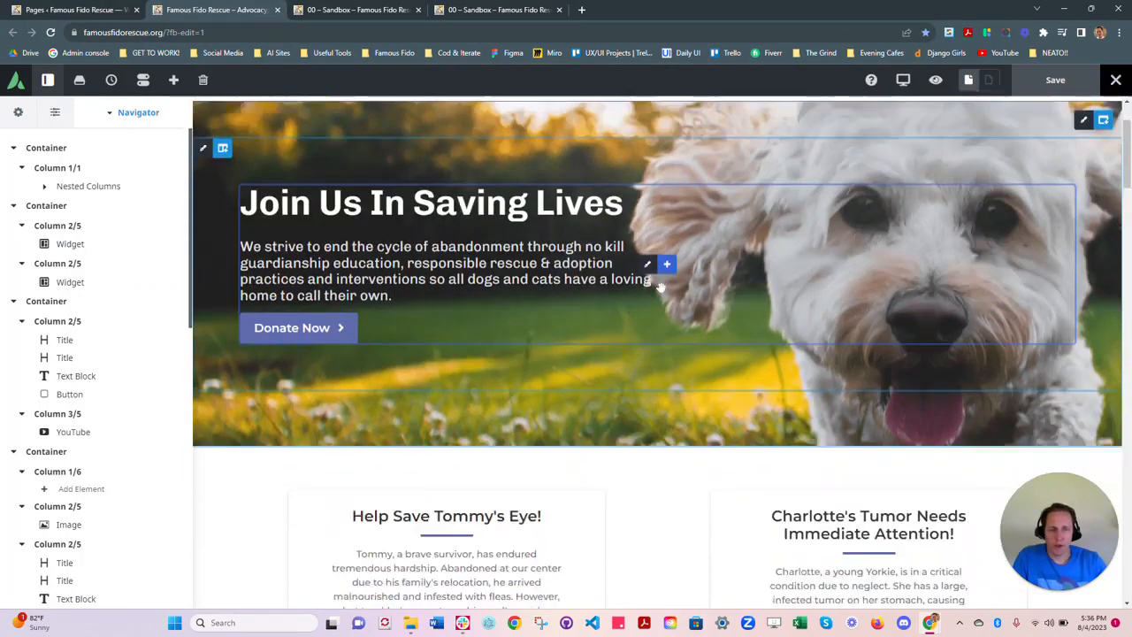
pyautogui.scroll(-4, 660, 288)
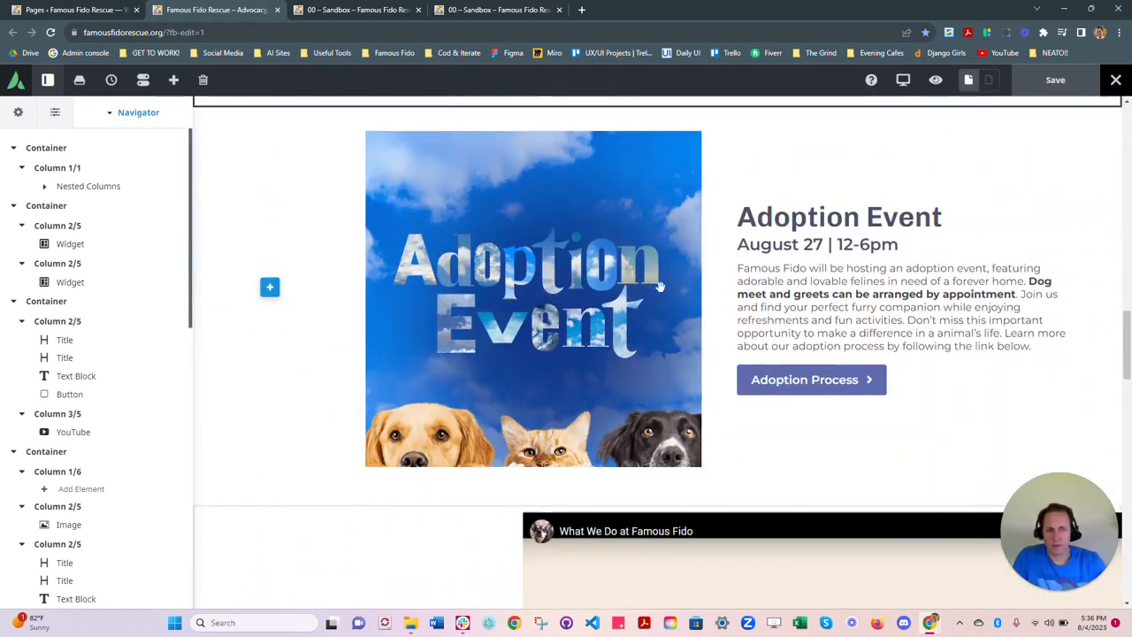
pyautogui.scroll(1, 511, 262)
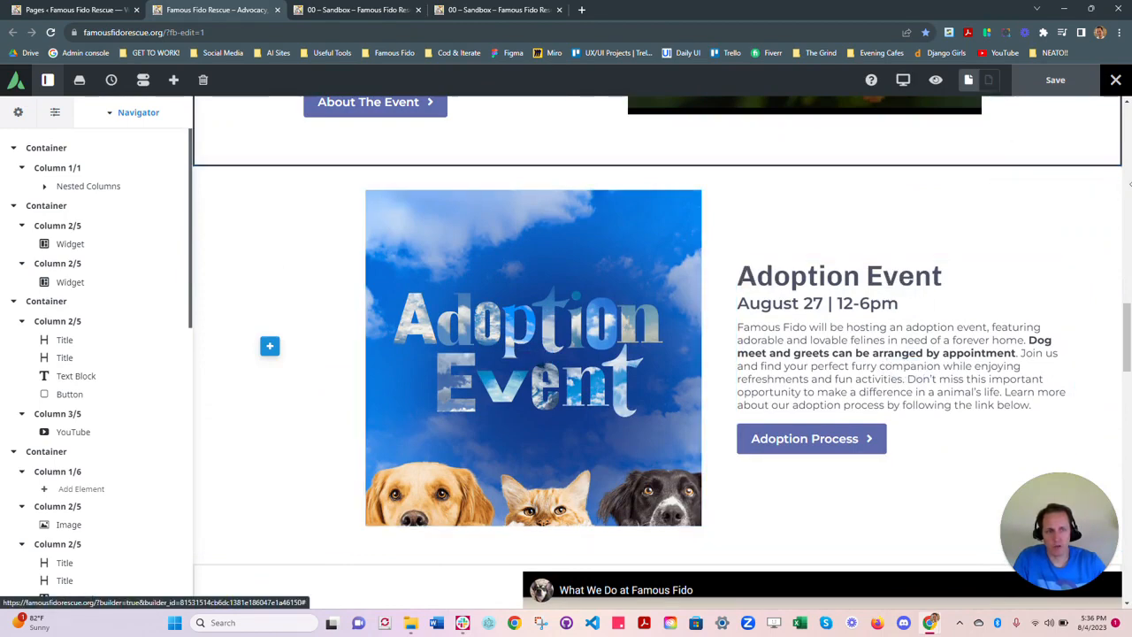
pyautogui.click(1104, 185)
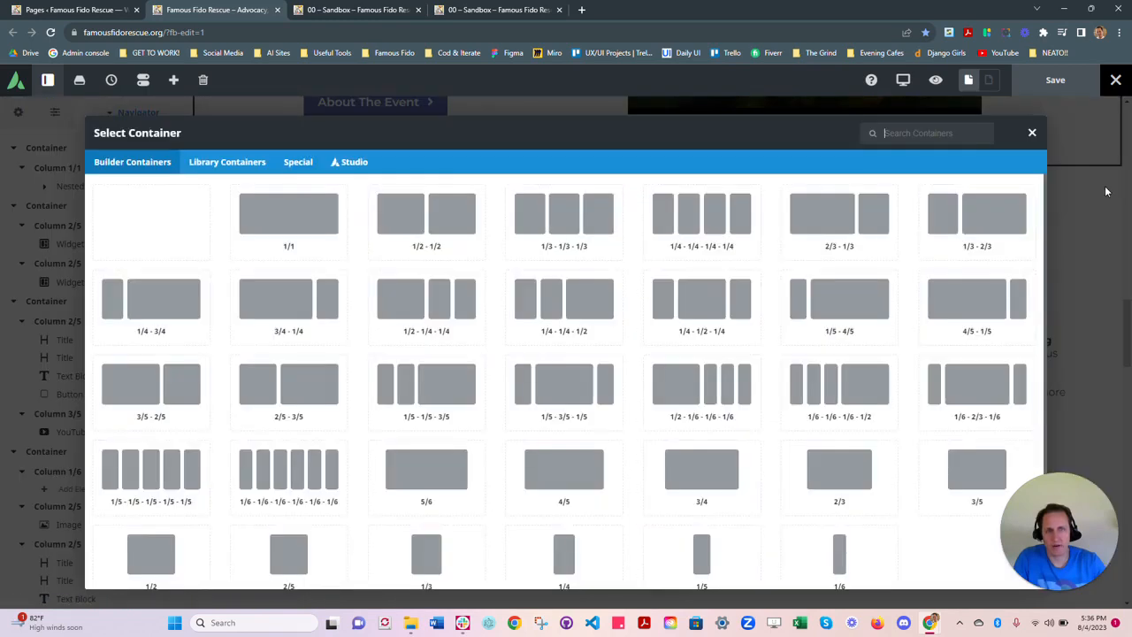
pyautogui.click(220, 168)
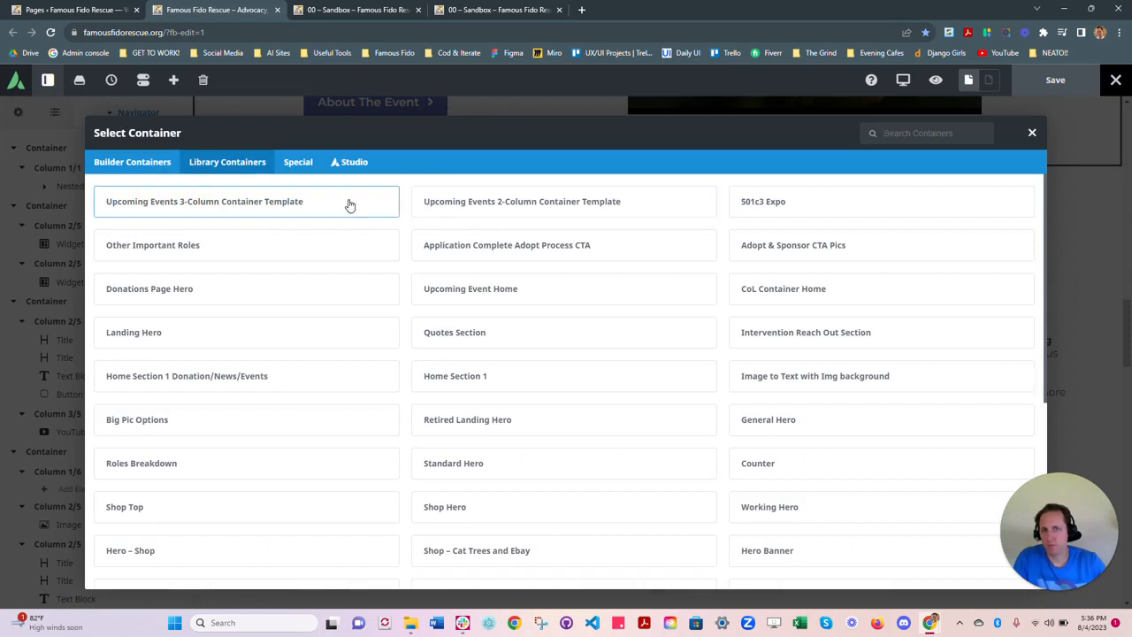
pyautogui.click(475, 205)
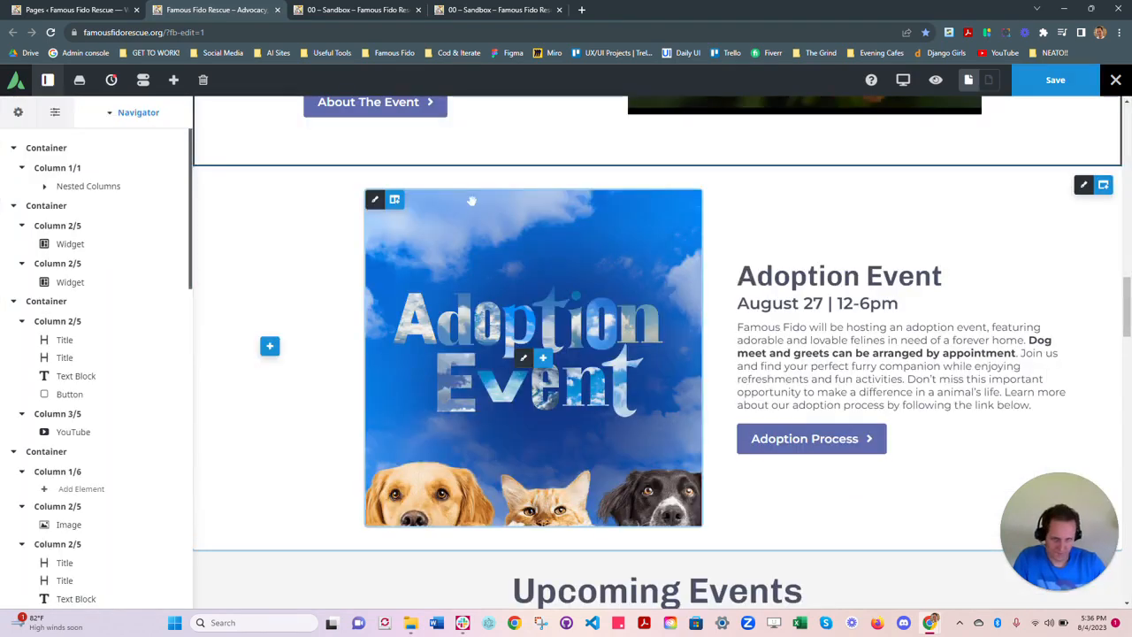
# Step: Replace the first event's image in the inserted container with the Adoption Event graphic, WINNERS-ANNOUNCED-3.png, from the media library
pyautogui.scroll(-4, 532, 268)
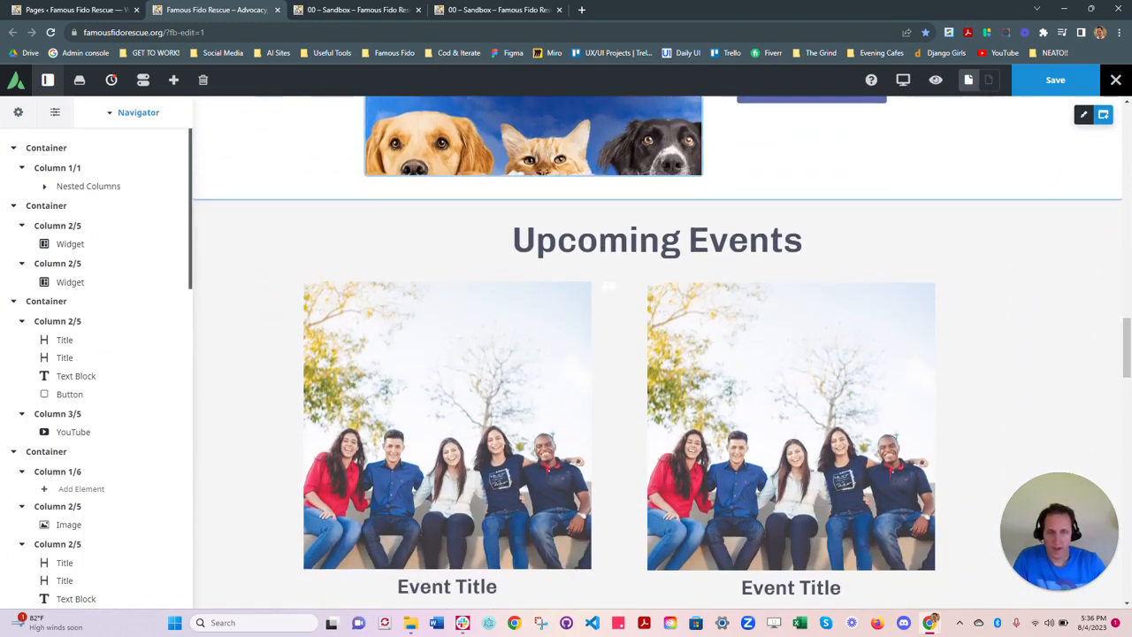
pyautogui.scroll(4, 545, 256)
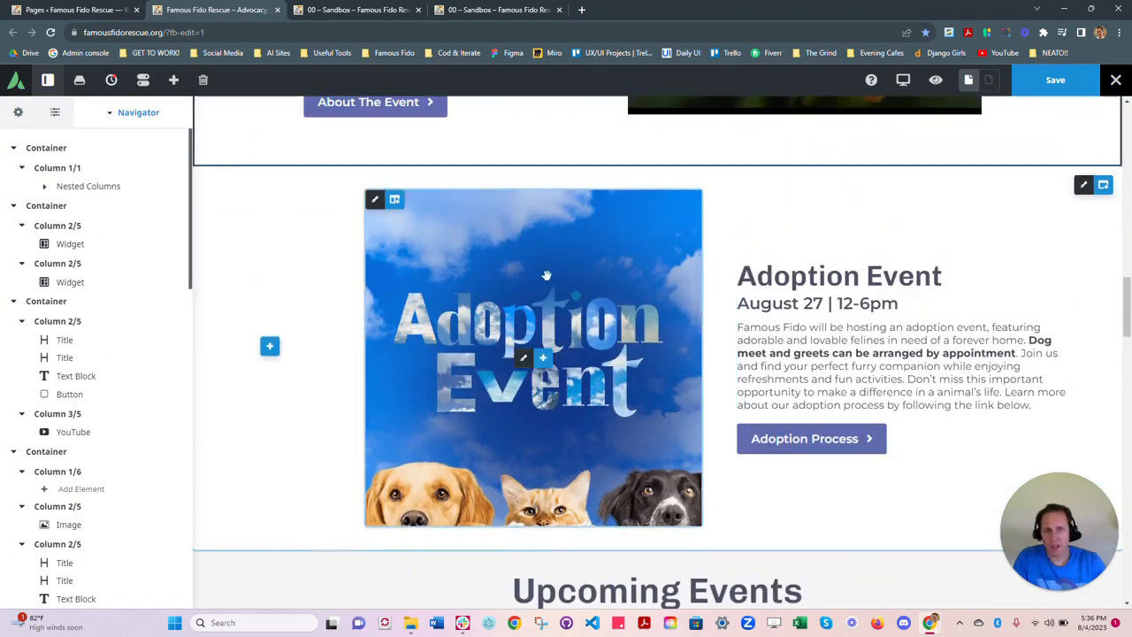
pyautogui.scroll(-2, 545, 256)
pyautogui.scroll(-4, 545, 256)
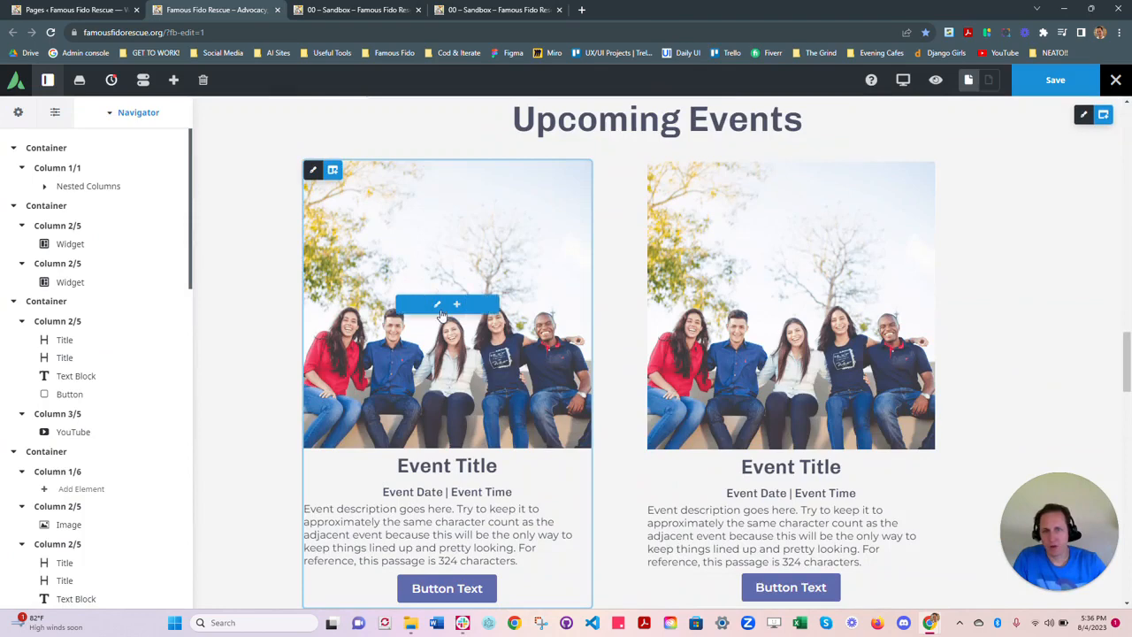
pyautogui.click(439, 306)
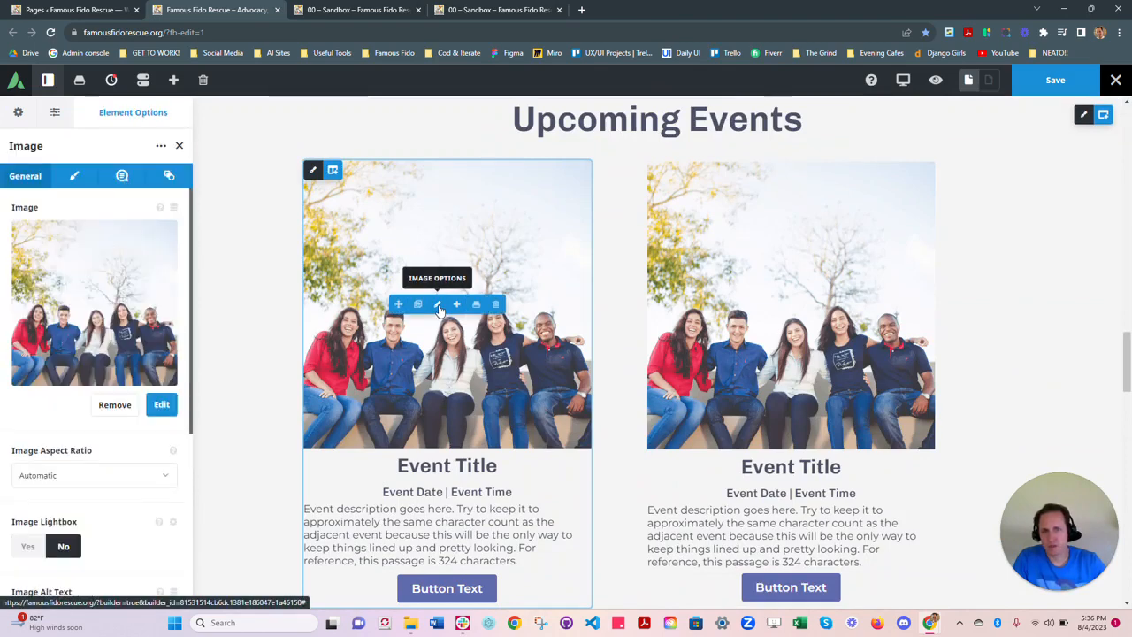
pyautogui.click(162, 403)
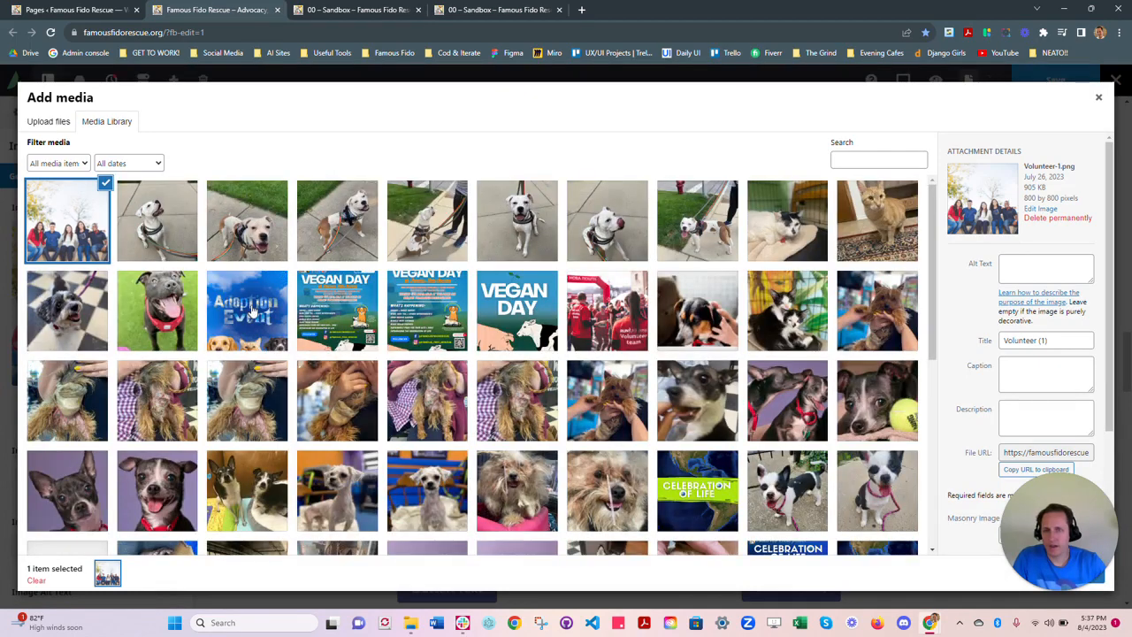
pyautogui.click(253, 310)
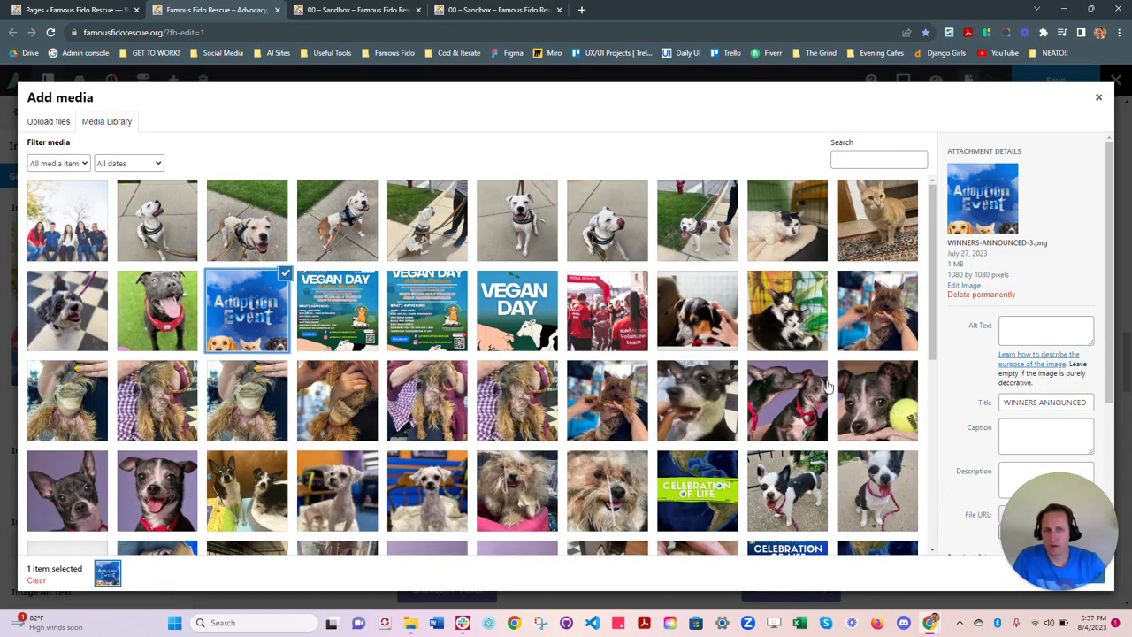
pyautogui.click(1080, 575)
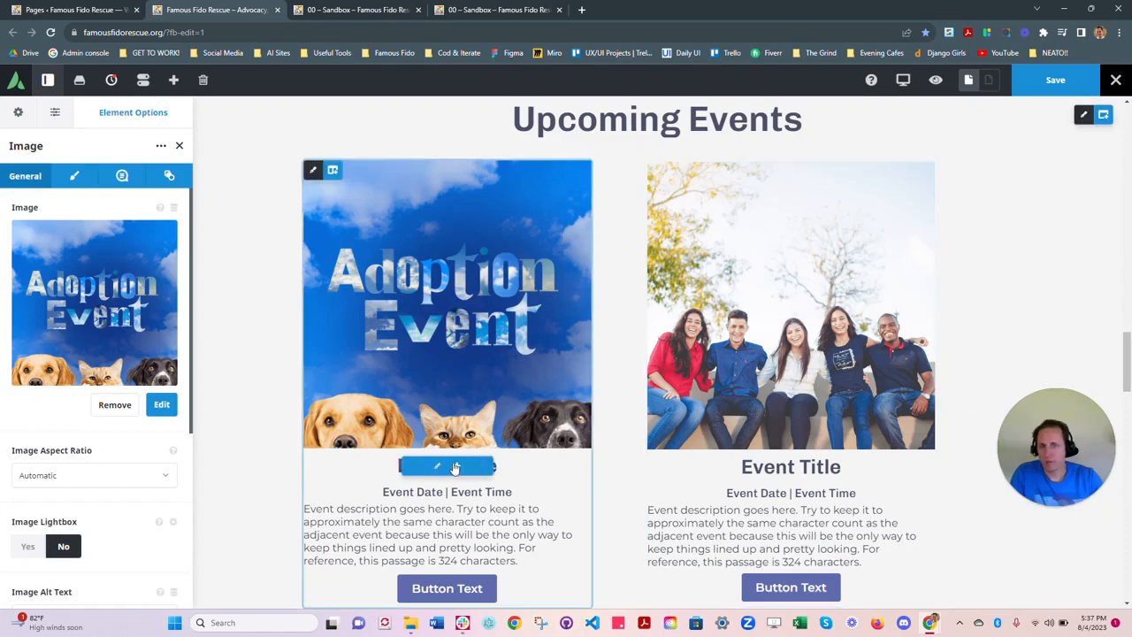
# Step: Set the first event's title to "Adoption Event" and open the date and time title's options
pyautogui.click(440, 468)
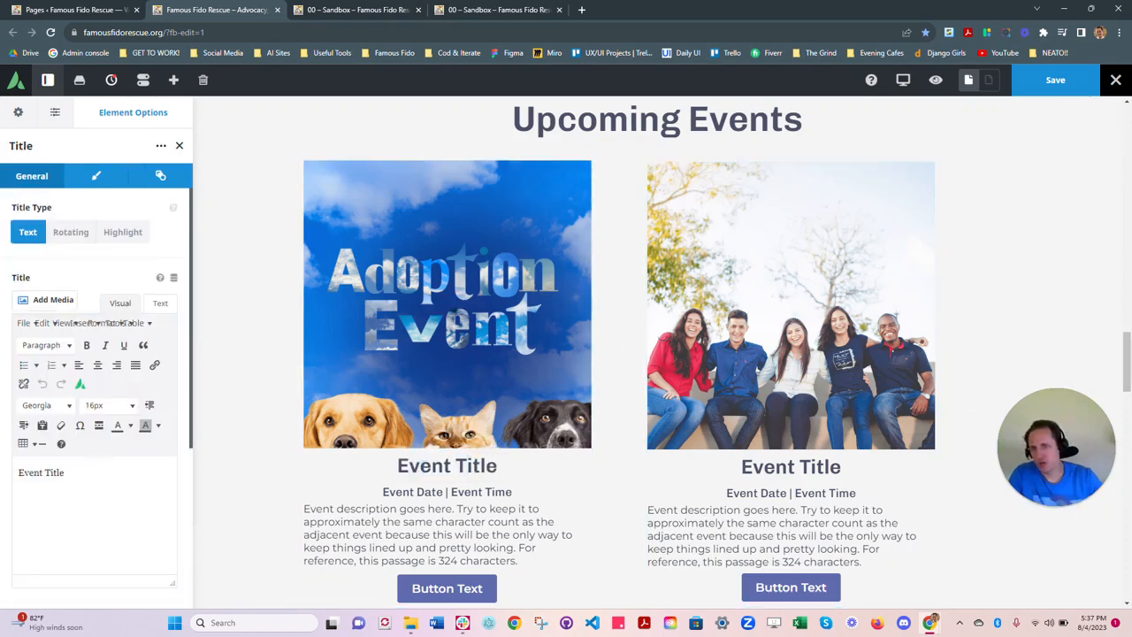
pyautogui.hotkey('ctrl', 'a')
pyautogui.write('A')
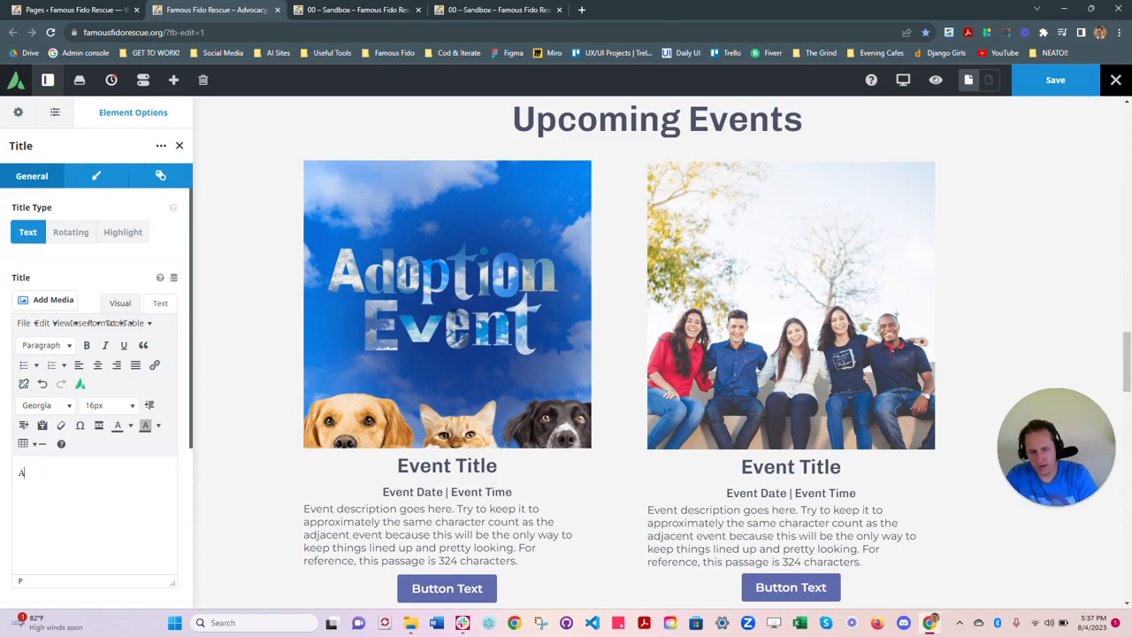
pyautogui.write('doption Event')
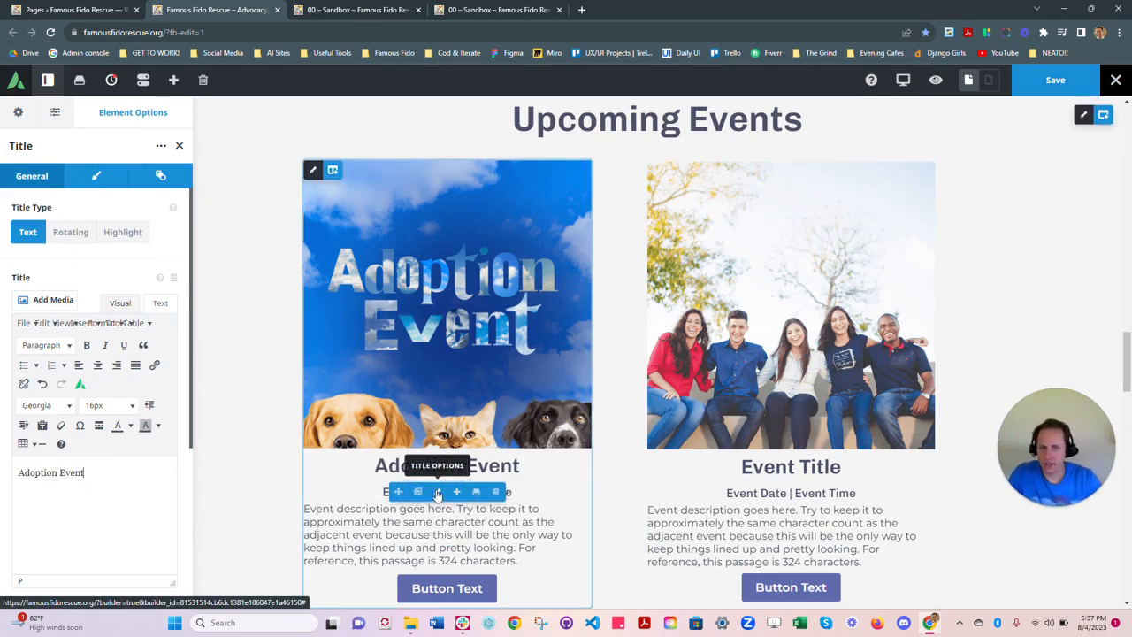
pyautogui.click(439, 493)
# Step: Delete the original single Adoption Event container above the Upcoming Events section
pyautogui.scroll(1, 790, 305)
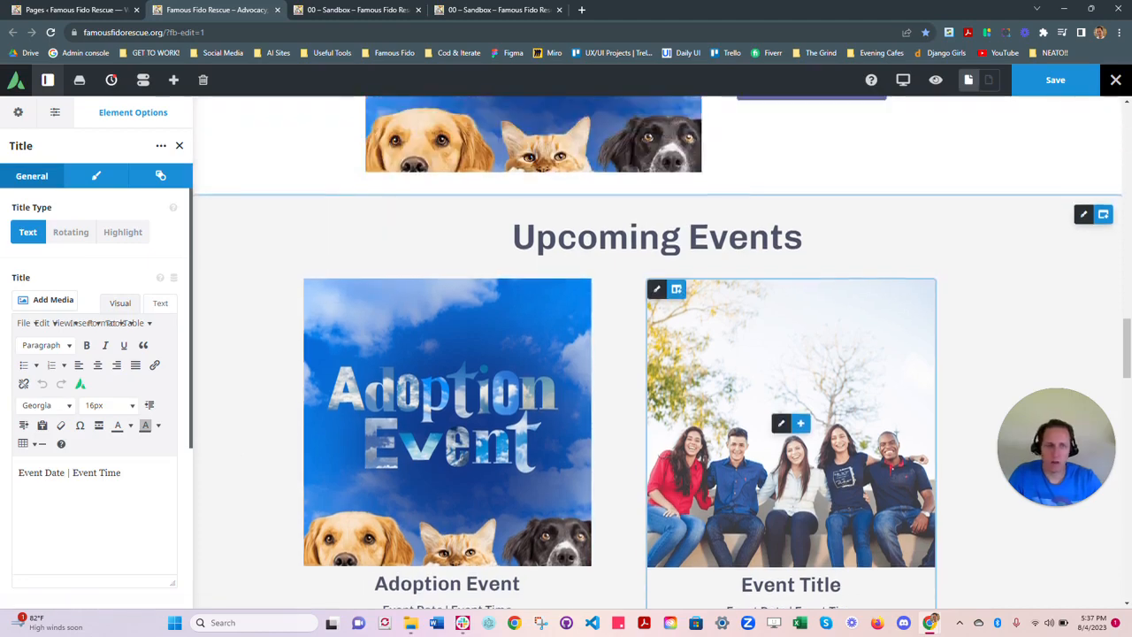
pyautogui.scroll(-1, 790, 398)
pyautogui.scroll(5, 790, 398)
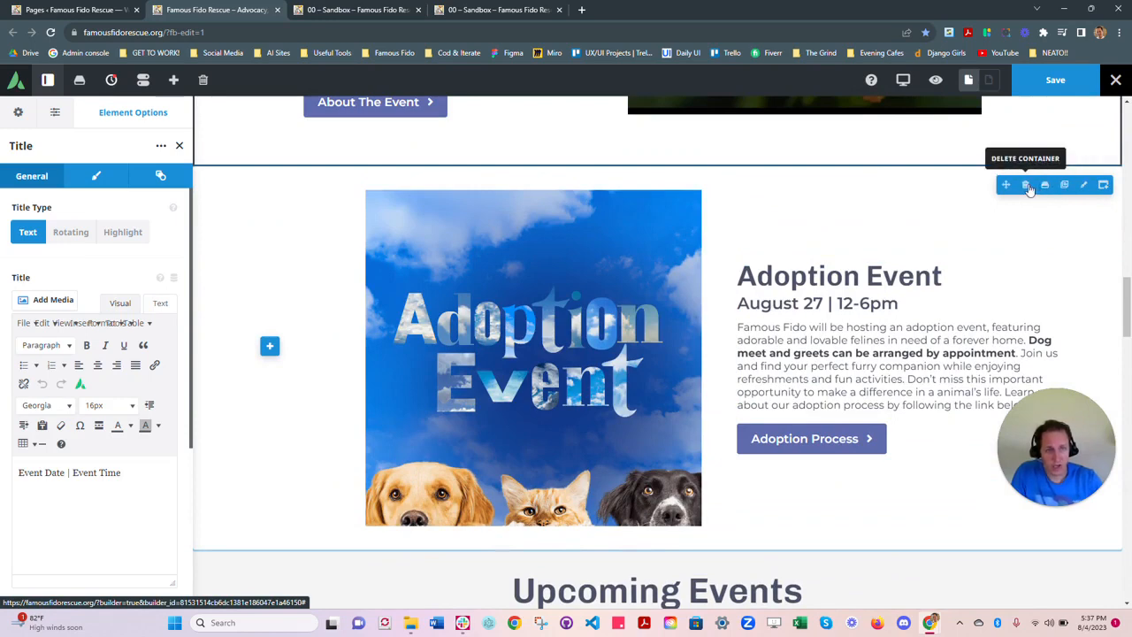
pyautogui.click(1024, 185)
pyautogui.scroll(-2, 796, 310)
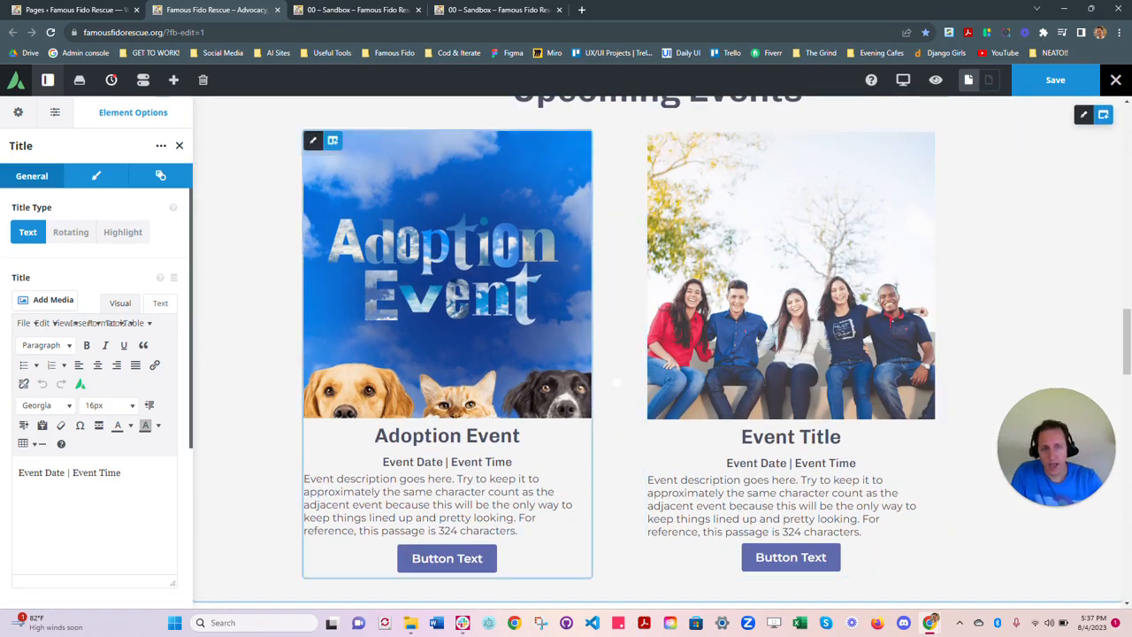
pyautogui.scroll(1, 835, 280)
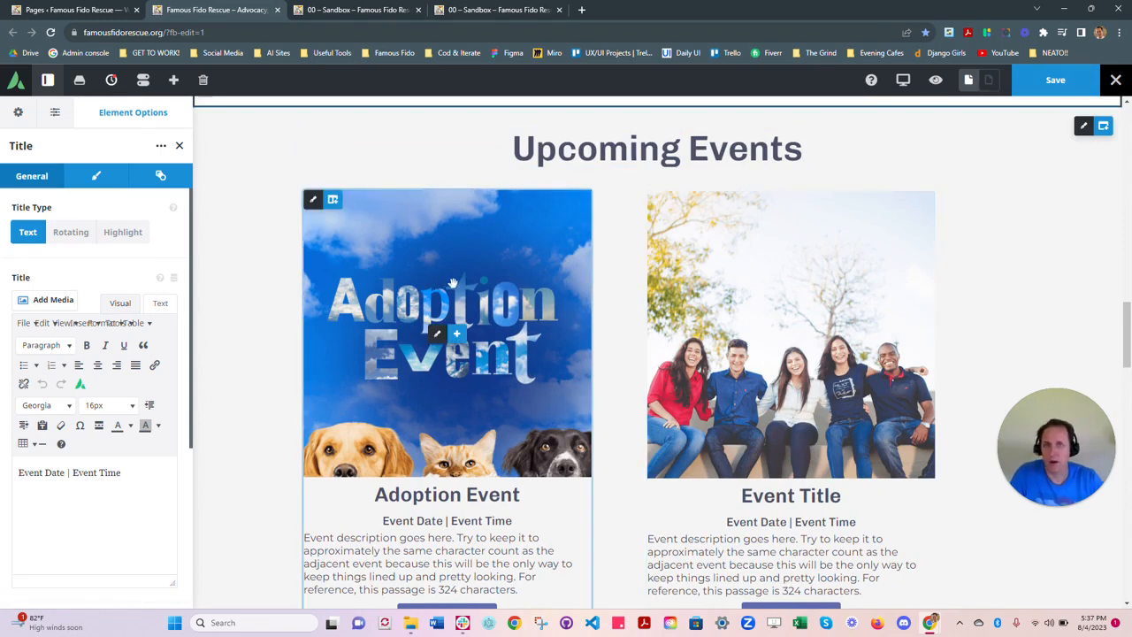
# Step: Close the Home page builder without saving its changes and return to the Sandbox page builder
pyautogui.click(277, 10)
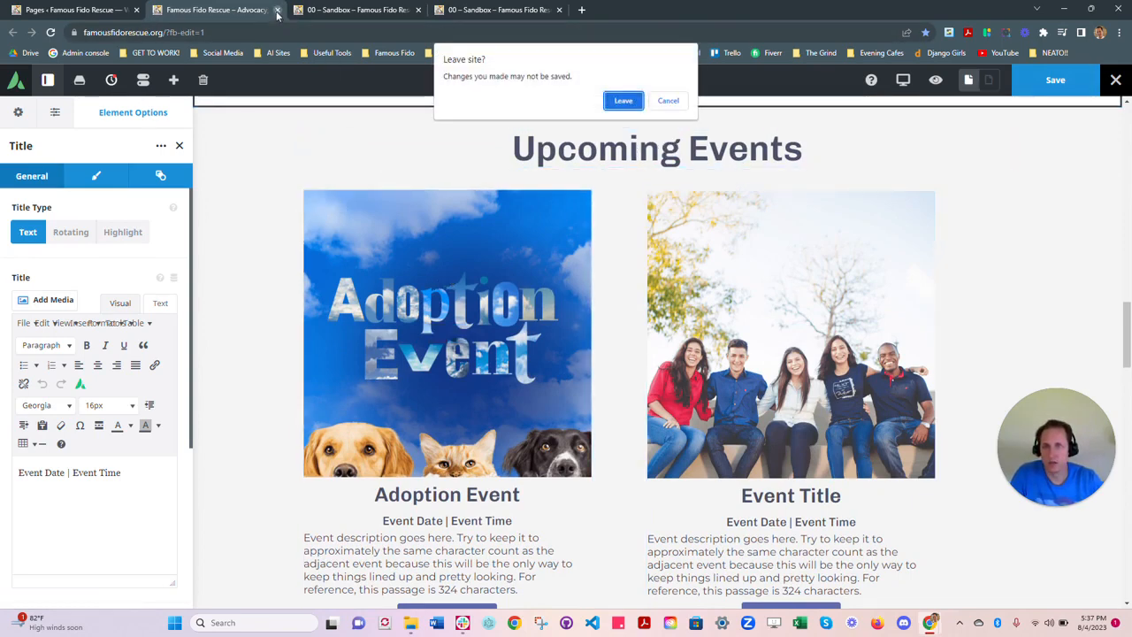
pyautogui.click(624, 102)
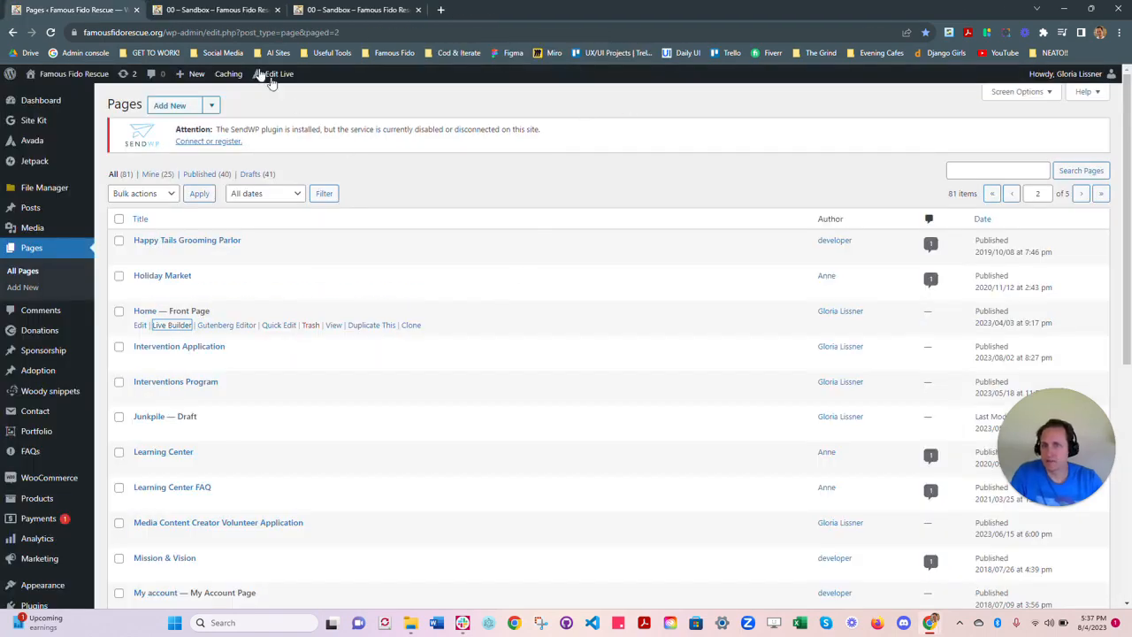
pyautogui.click(217, 10)
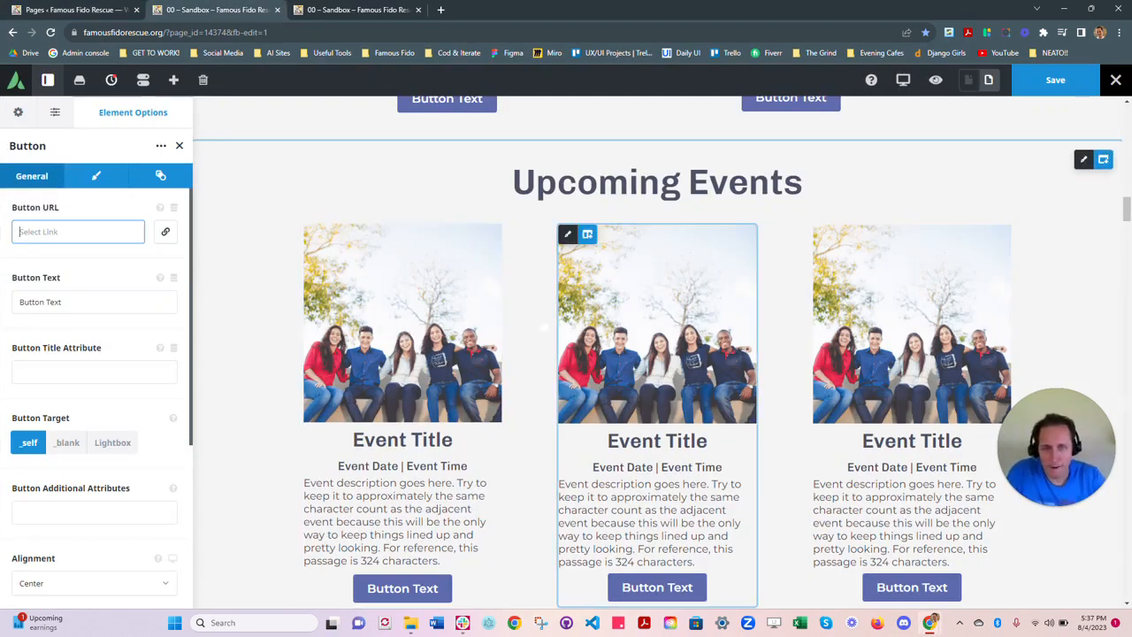
pyautogui.scroll(5, 544, 325)
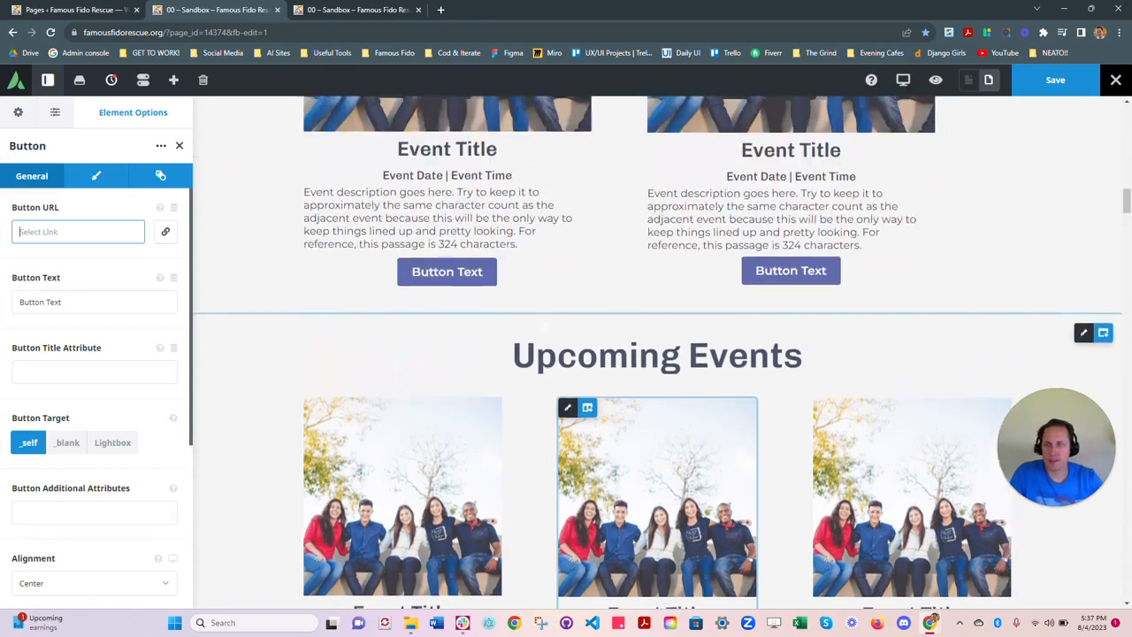
# Step: Review the two-column Upcoming Events container on the Sandbox page and switch the builder preview to the mobile screen size
pyautogui.scroll(-5, 680, 370)
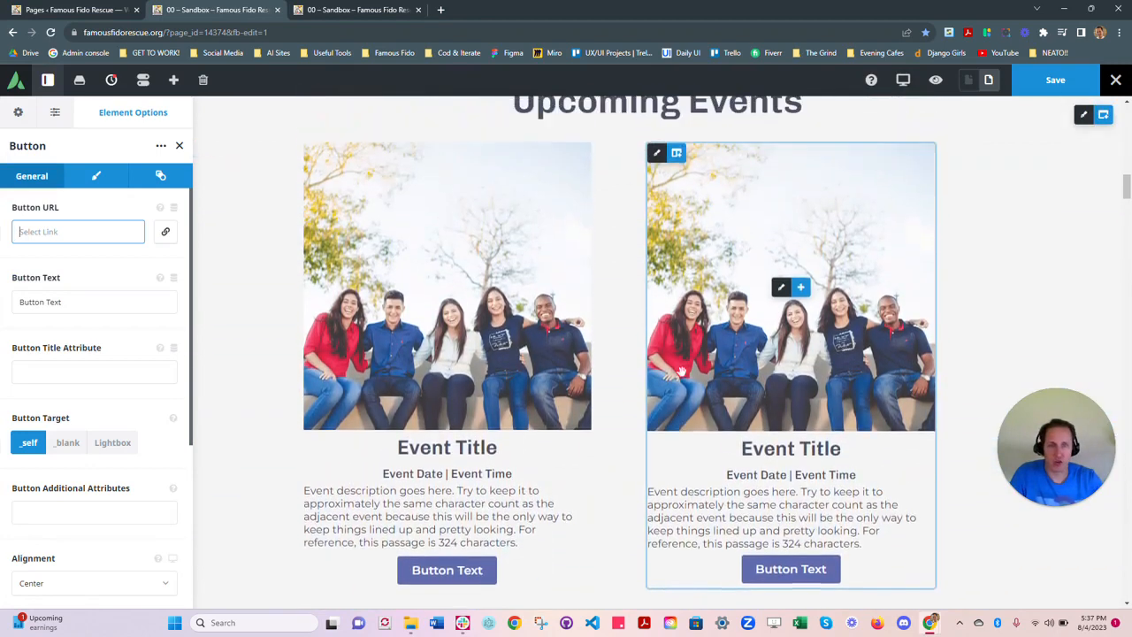
pyautogui.scroll(2, 682, 371)
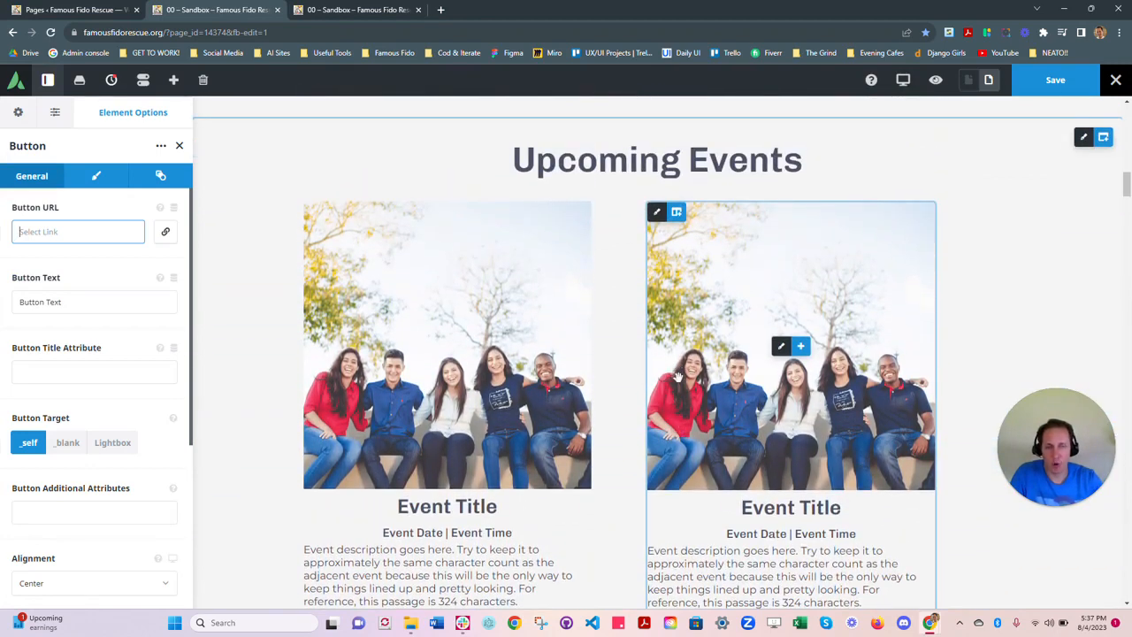
pyautogui.moveTo(1074, 480); pyautogui.dragTo(1078, 565)
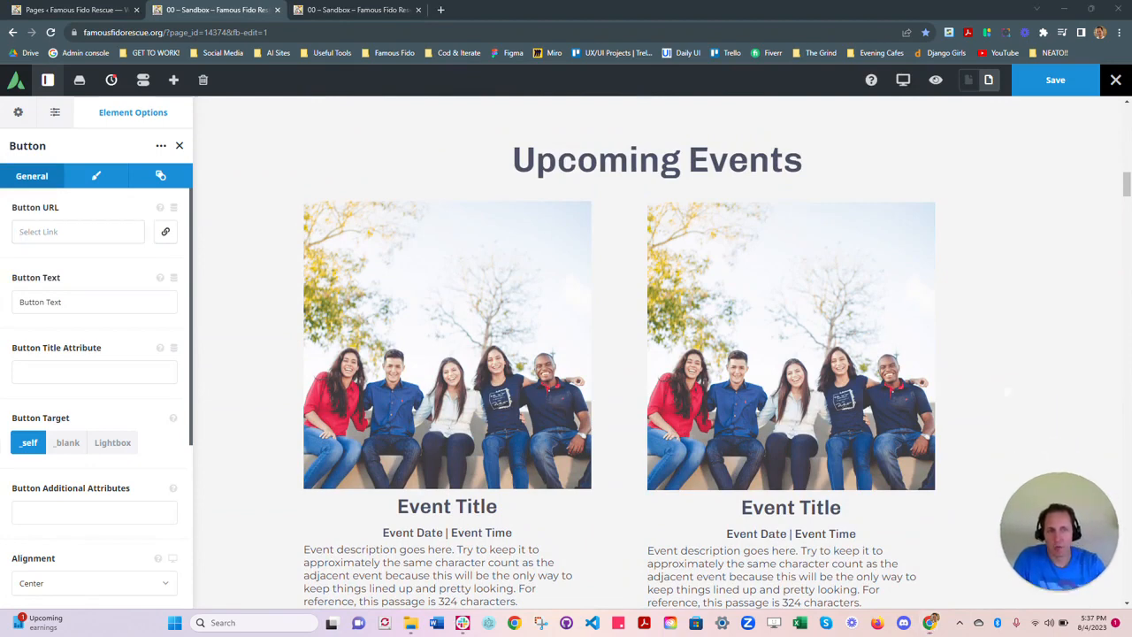
pyautogui.scroll(1, 657, 354)
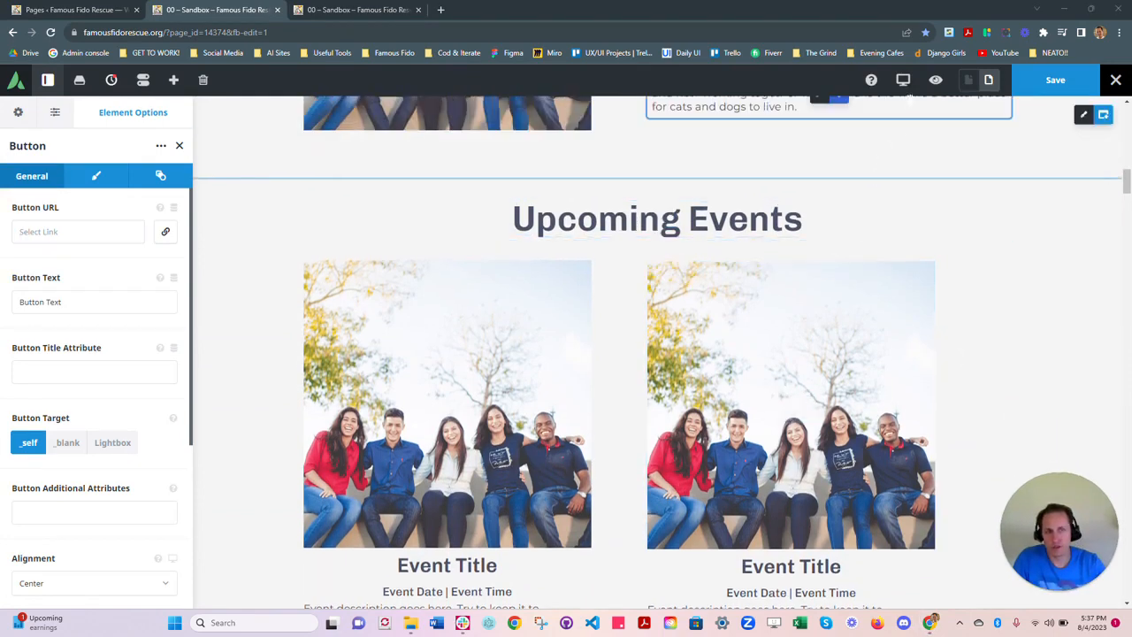
pyautogui.click(903, 86)
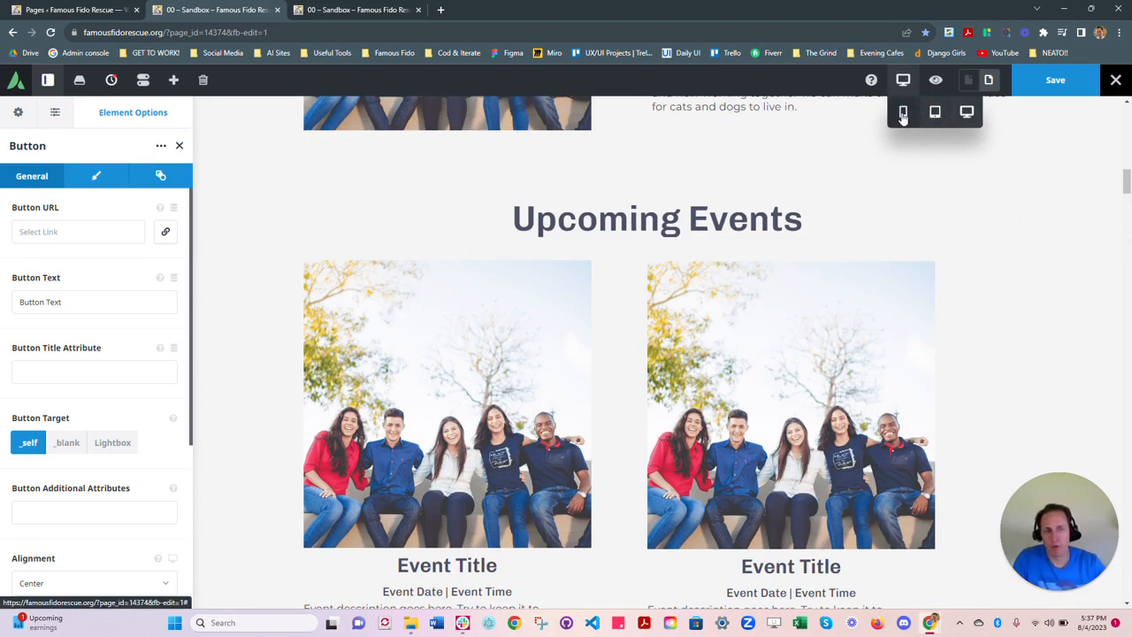
pyautogui.click(903, 113)
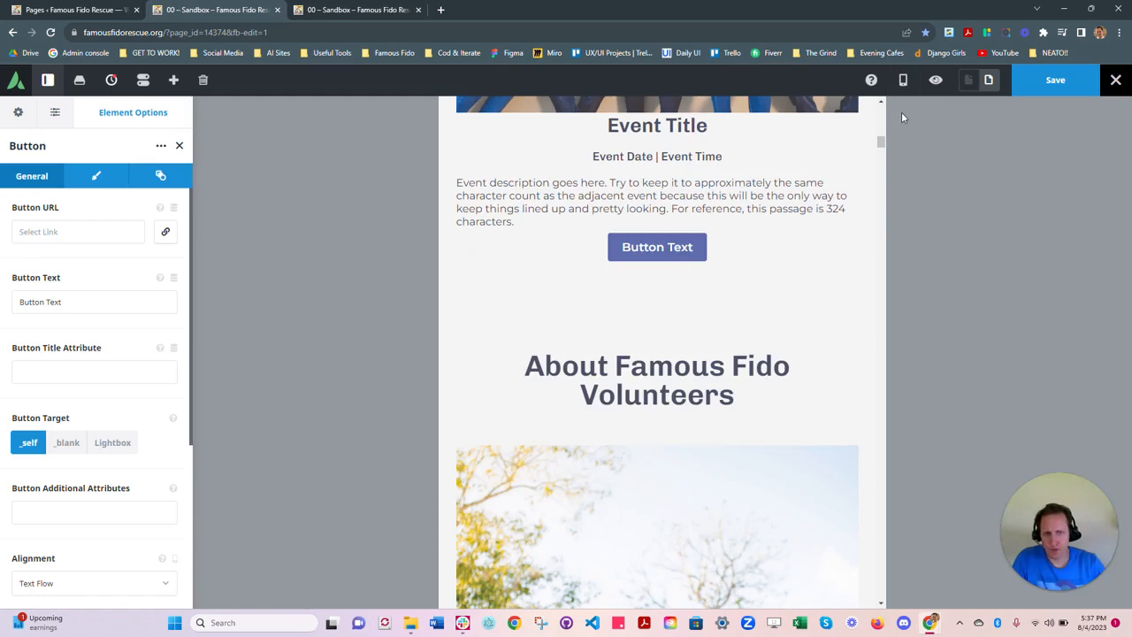
# Step: Examine how the images, titles, descriptions and buttons stack in the Upcoming Events container below the Adoptions banner in the mobile preview
pyautogui.scroll(2, 845, 275)
pyautogui.scroll(10, 846, 275)
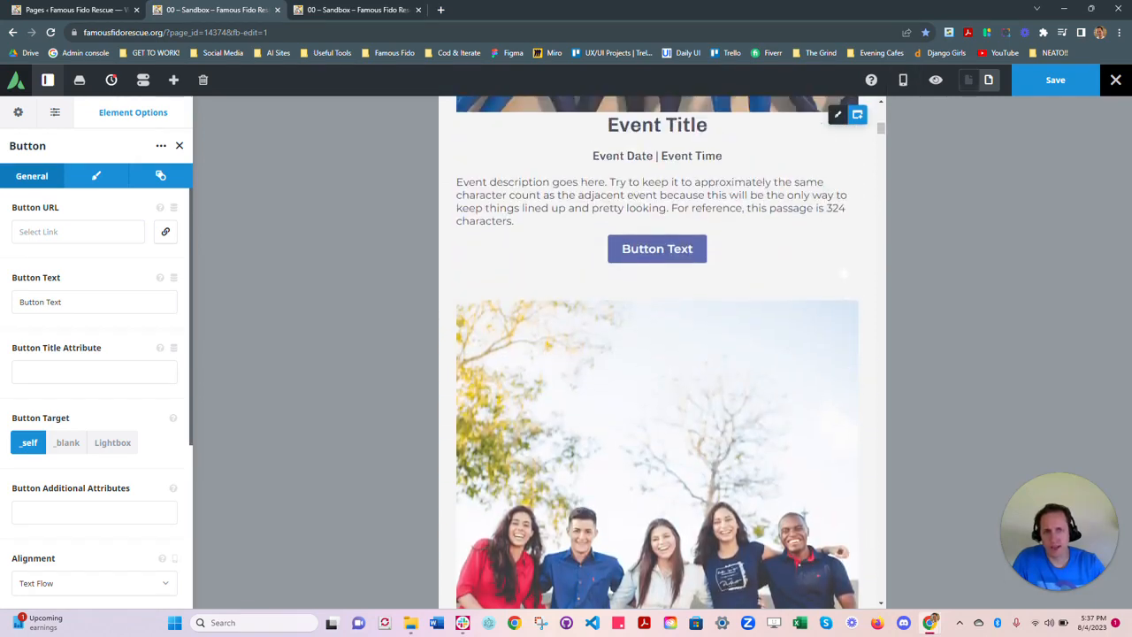
pyautogui.scroll(3, 657, 354)
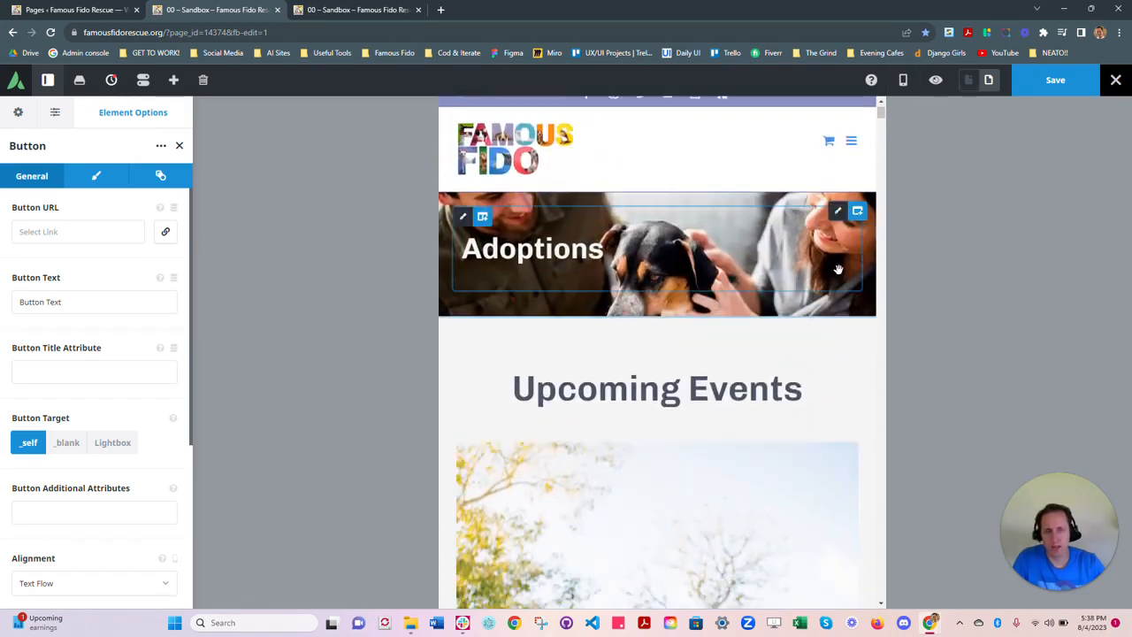
pyautogui.scroll(-5, 657, 354)
pyautogui.scroll(-5, 658, 354)
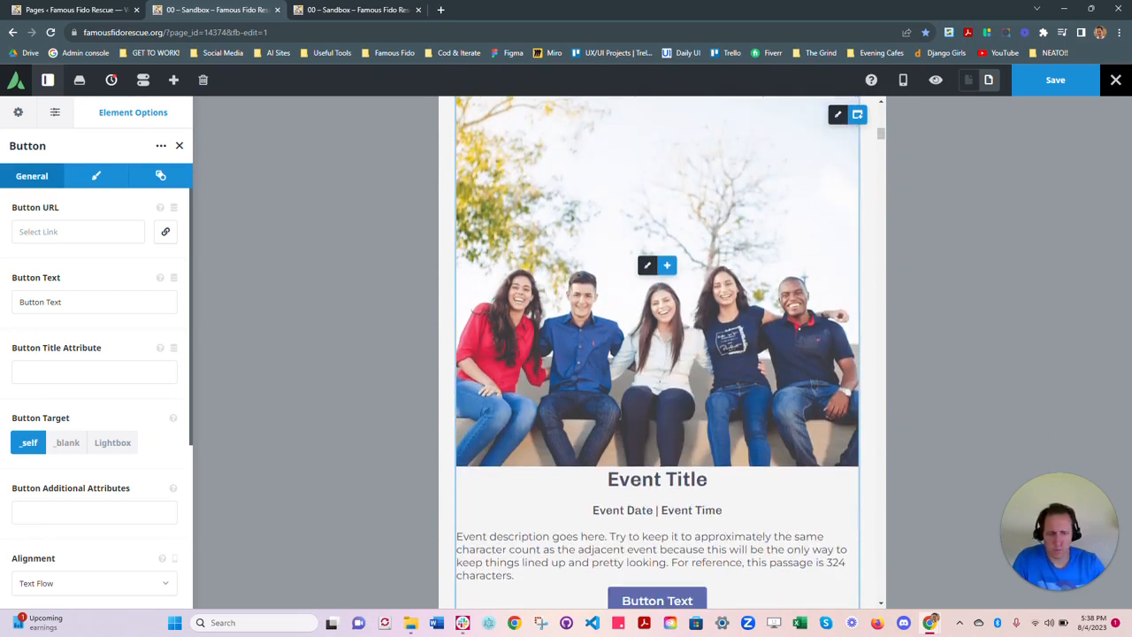
pyautogui.scroll(-1, 657, 354)
pyautogui.scroll(1, 658, 354)
pyautogui.scroll(-5, 657, 354)
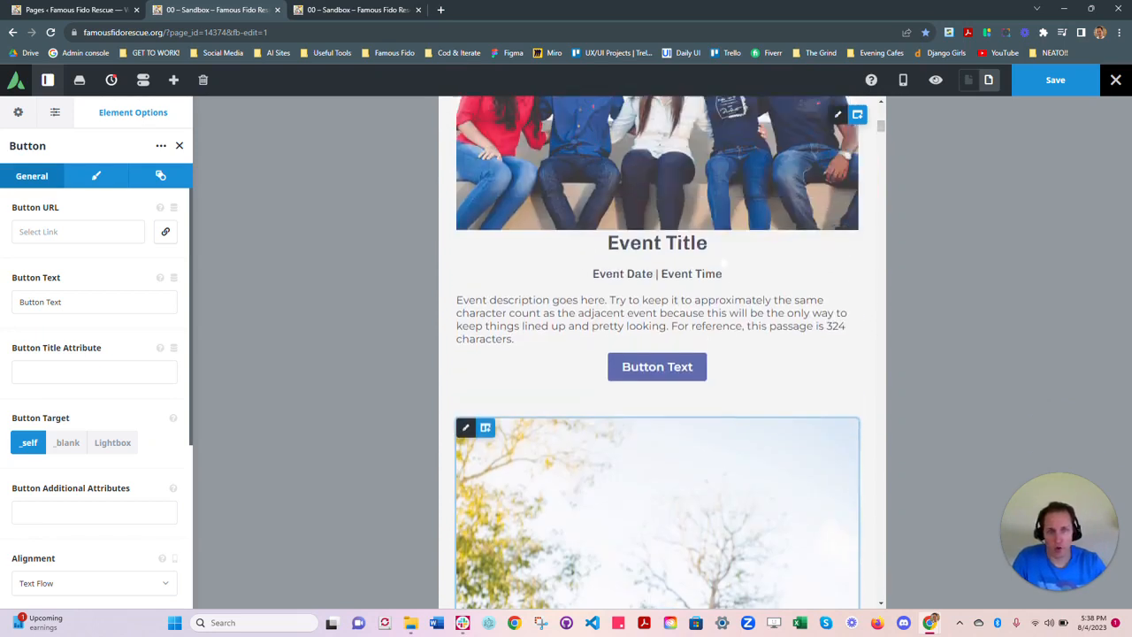
pyautogui.scroll(4, 657, 354)
pyautogui.scroll(1, 657, 354)
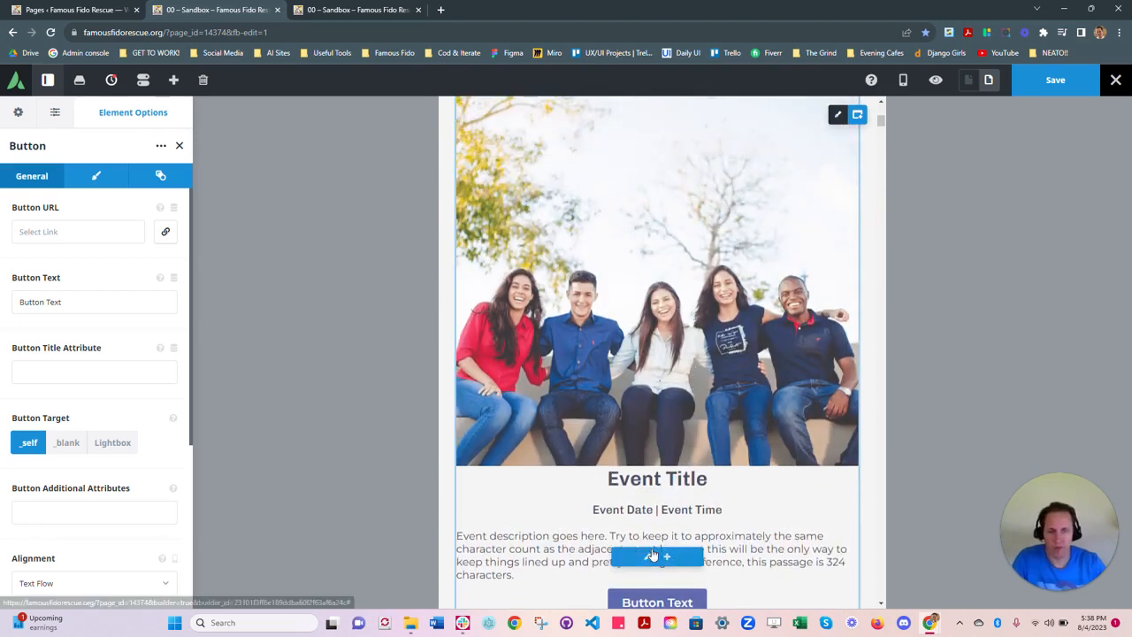
pyautogui.scroll(-1, 652, 439)
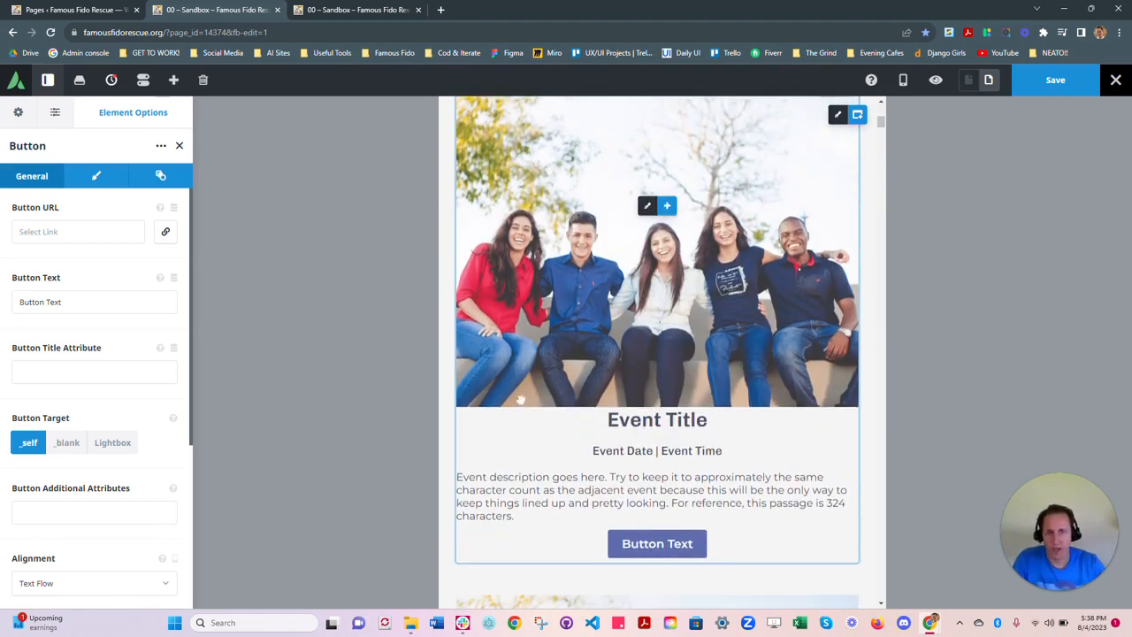
pyautogui.scroll(-1, 657, 354)
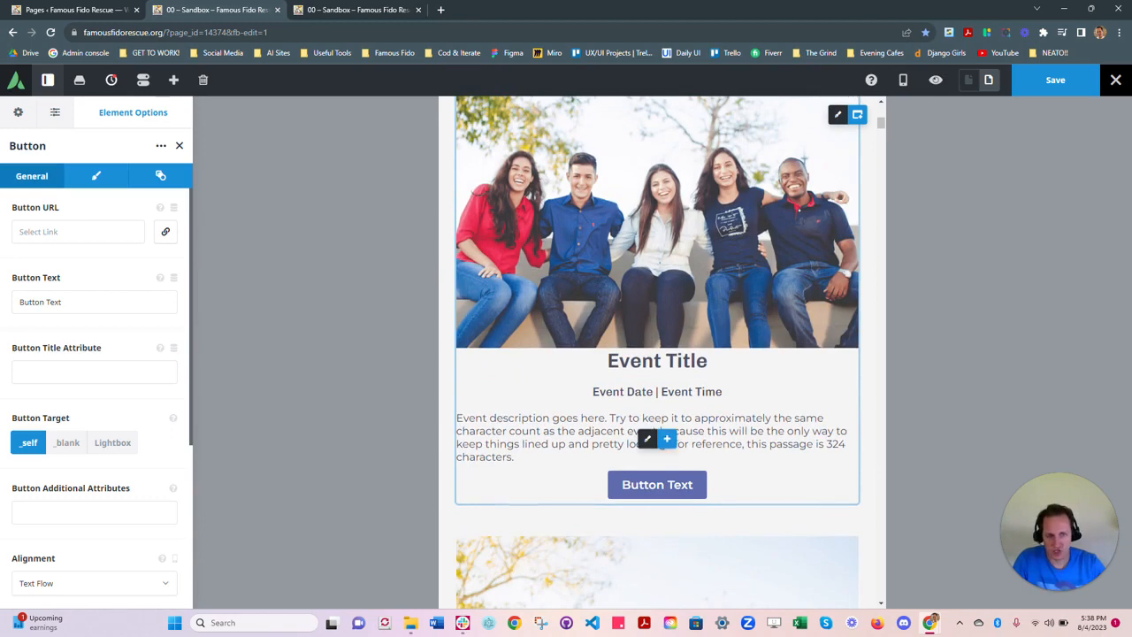
pyautogui.scroll(4, 746, 438)
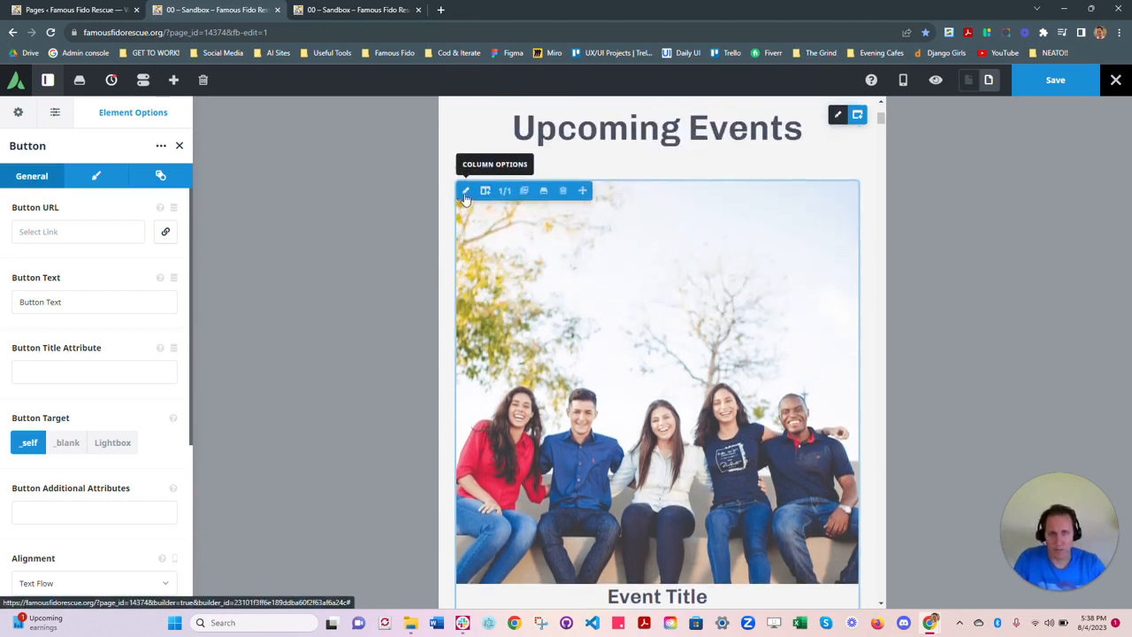
pyautogui.scroll(-15, 657, 382)
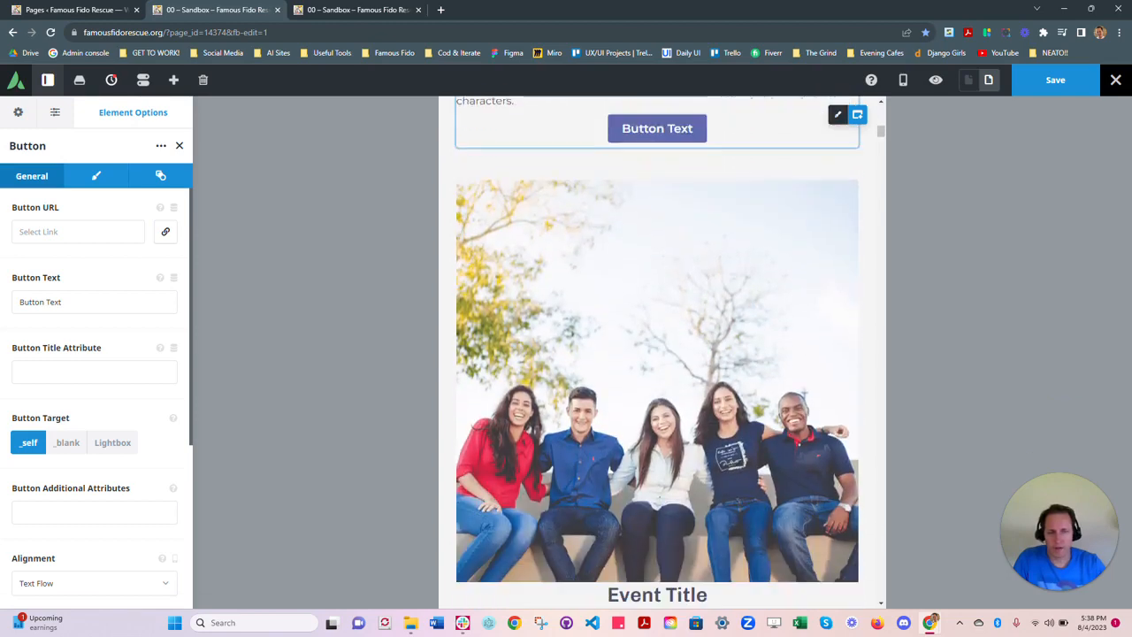
pyautogui.scroll(-5, 658, 354)
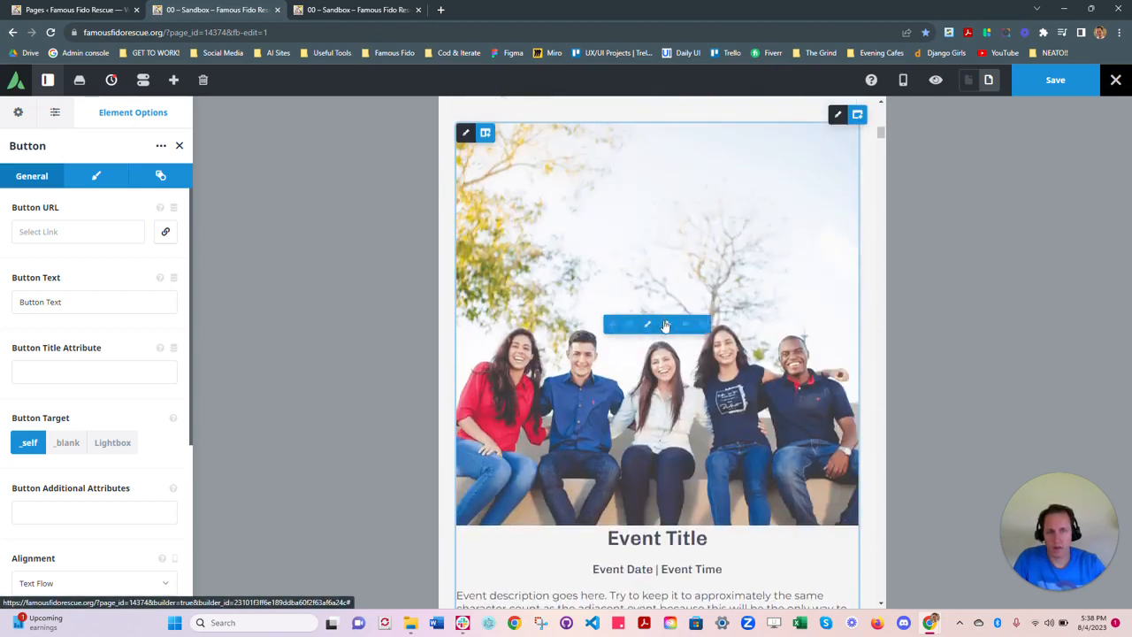
# Step: Compare the mobile layout of the page's first Upcoming Events container with the two-column template below the volunteer video
pyautogui.scroll(5, 664, 325)
pyautogui.scroll(7, 665, 324)
pyautogui.scroll(-7, 664, 324)
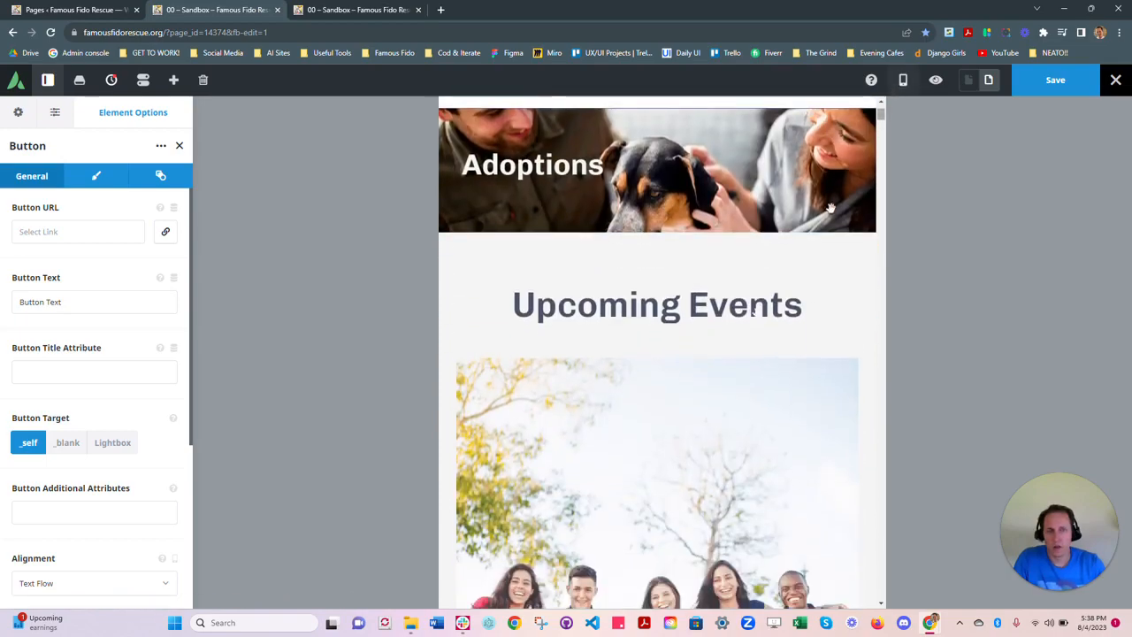
pyautogui.scroll(3, 664, 324)
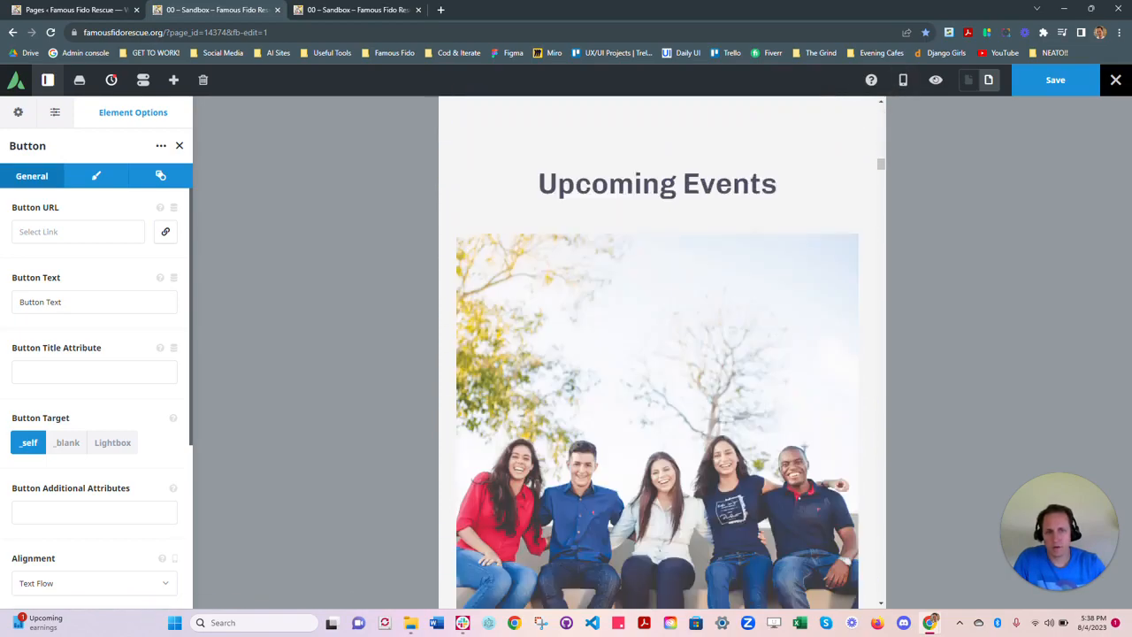
pyautogui.scroll(-5, 664, 323)
pyautogui.scroll(4, 665, 323)
pyautogui.scroll(-2, 657, 354)
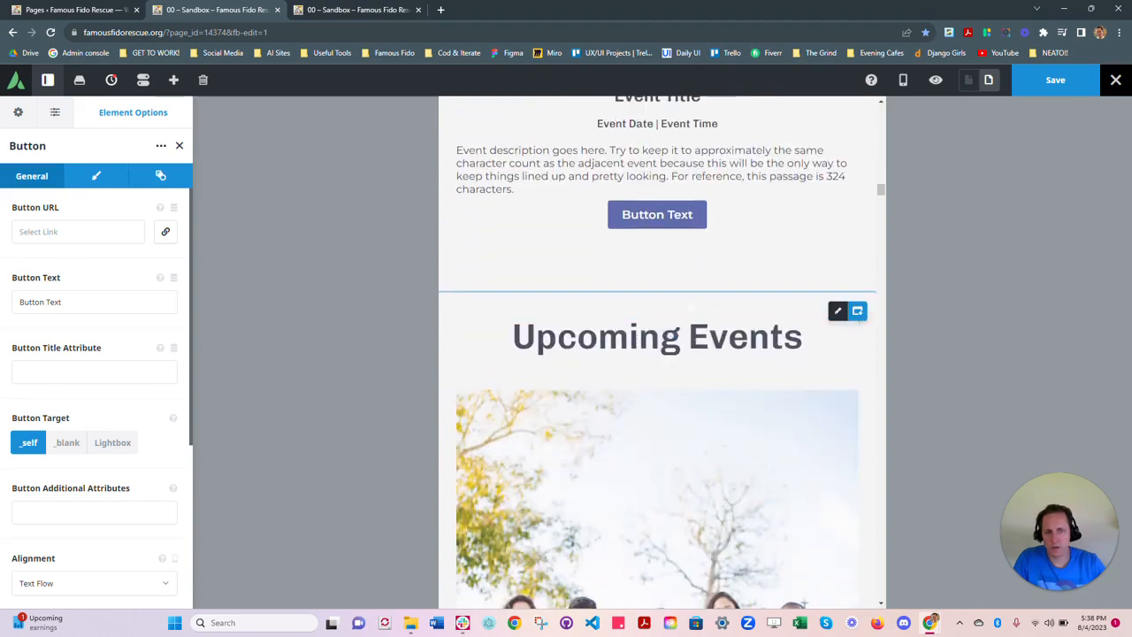
pyautogui.scroll(16, 657, 318)
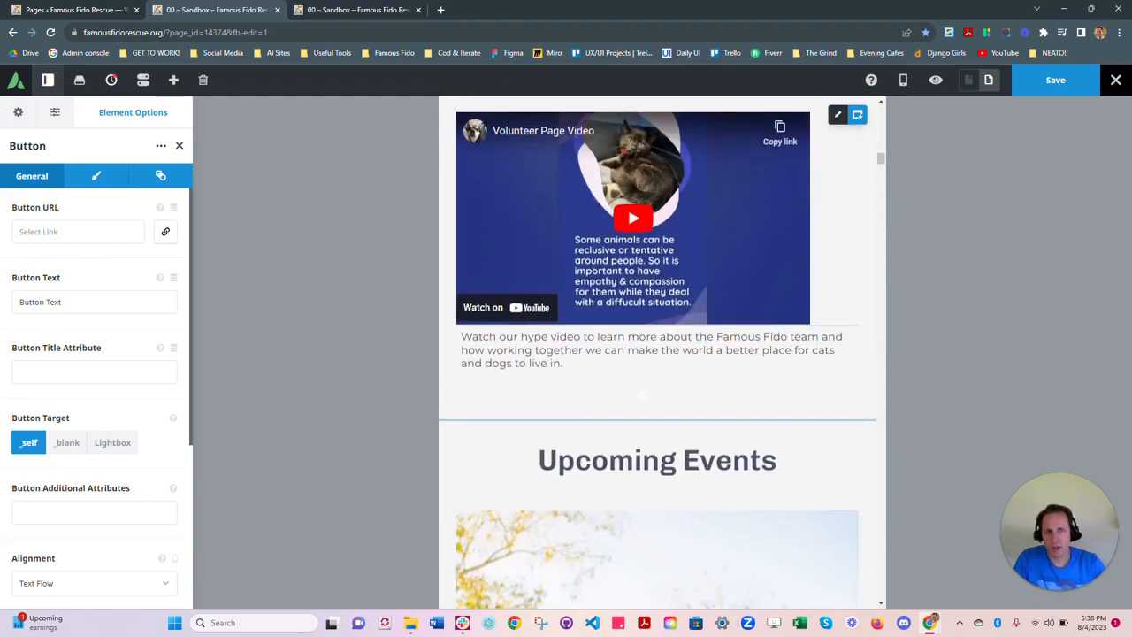
pyautogui.scroll(-2, 657, 318)
pyautogui.scroll(-10, 654, 296)
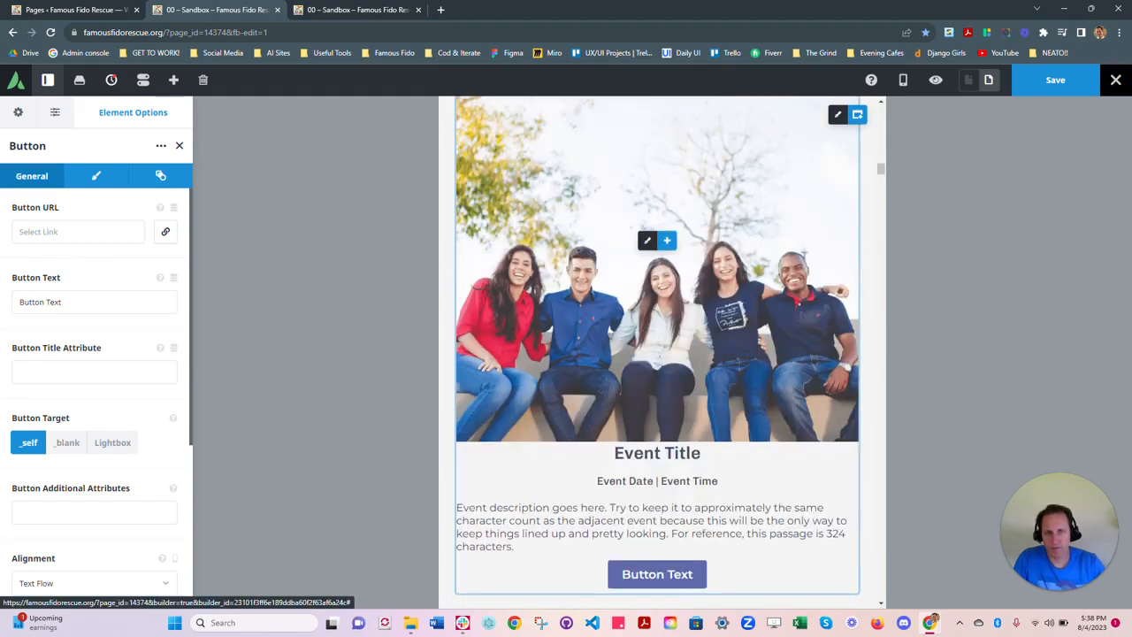
pyautogui.scroll(-3, 657, 353)
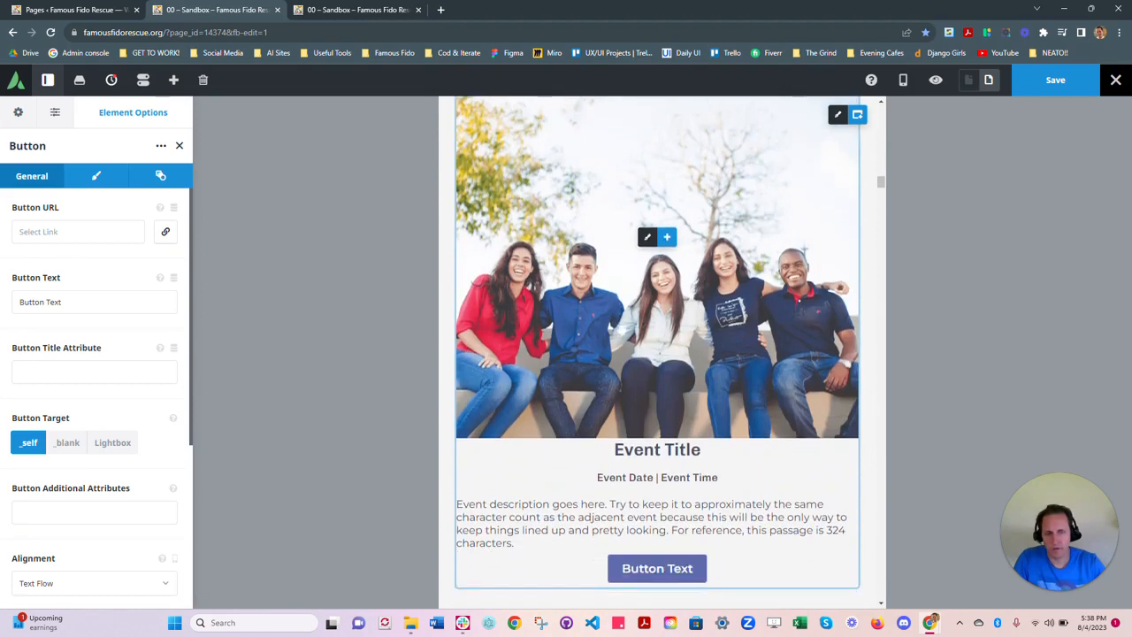
# Step: Examine how the events of the three-column Upcoming Events template stack in the mobile preview
pyautogui.scroll(-3, 658, 345)
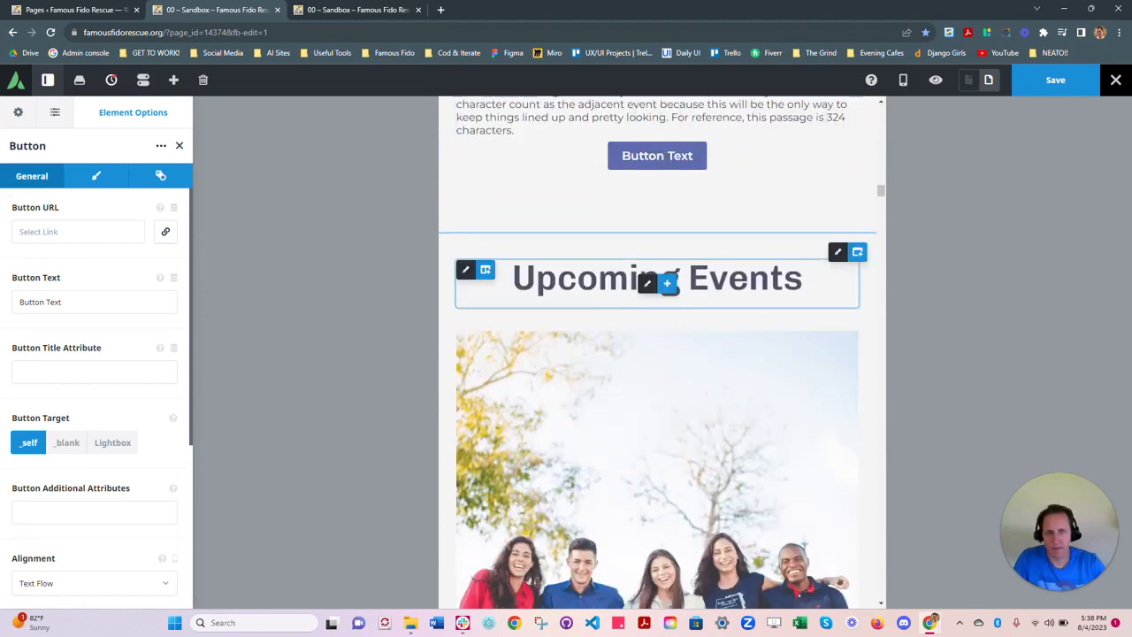
pyautogui.scroll(-5, 657, 354)
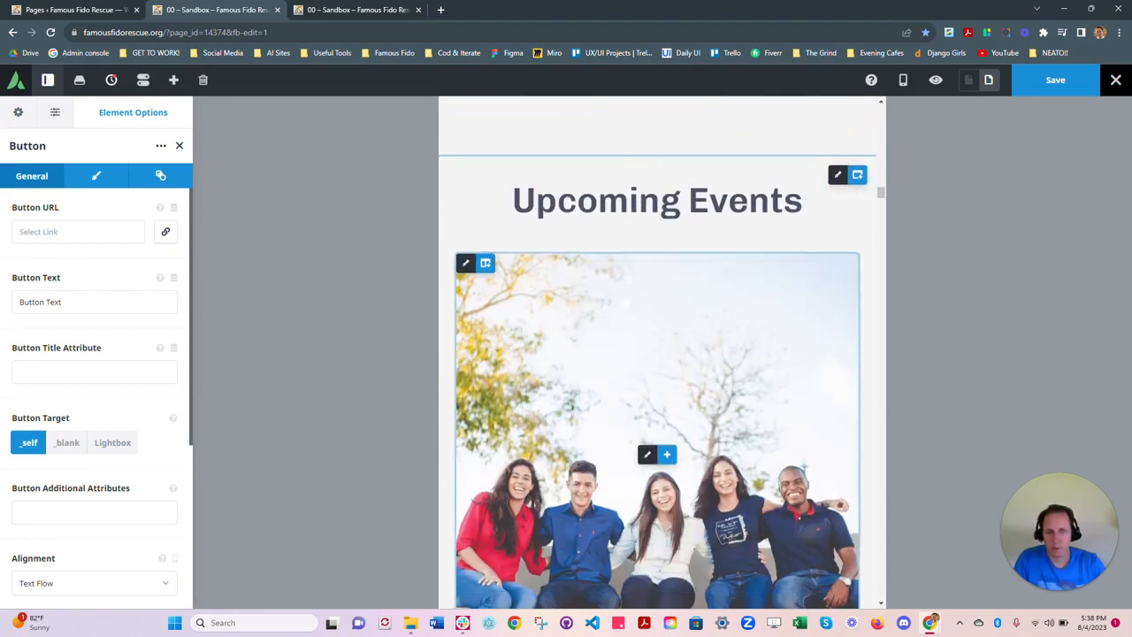
pyautogui.scroll(-8, 658, 354)
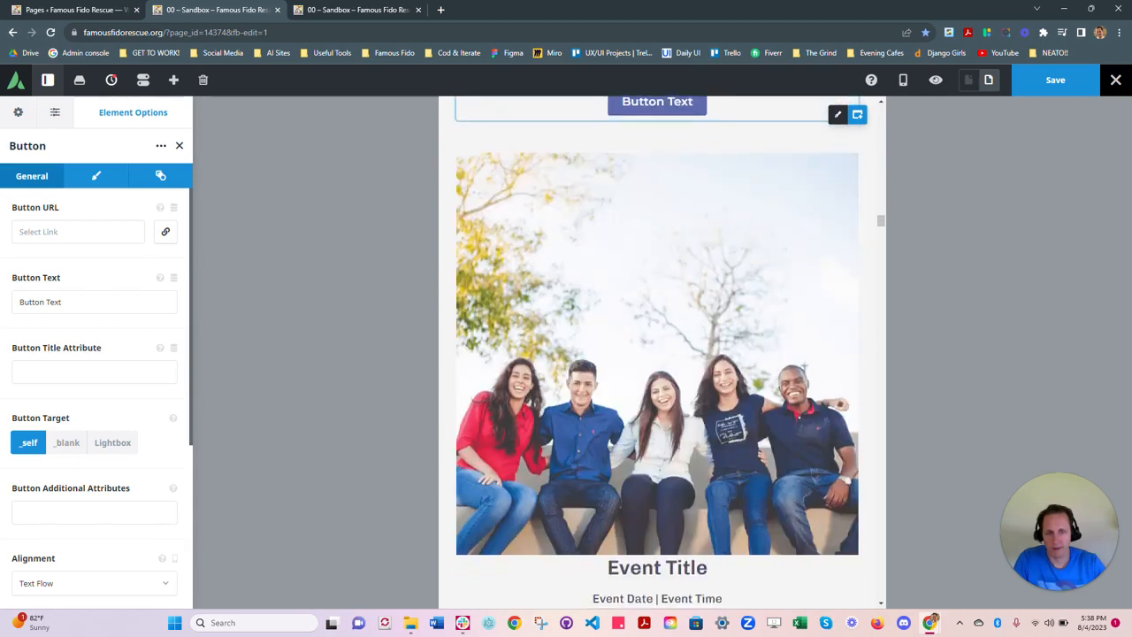
pyautogui.scroll(-5, 644, 404)
pyautogui.scroll(5, 644, 404)
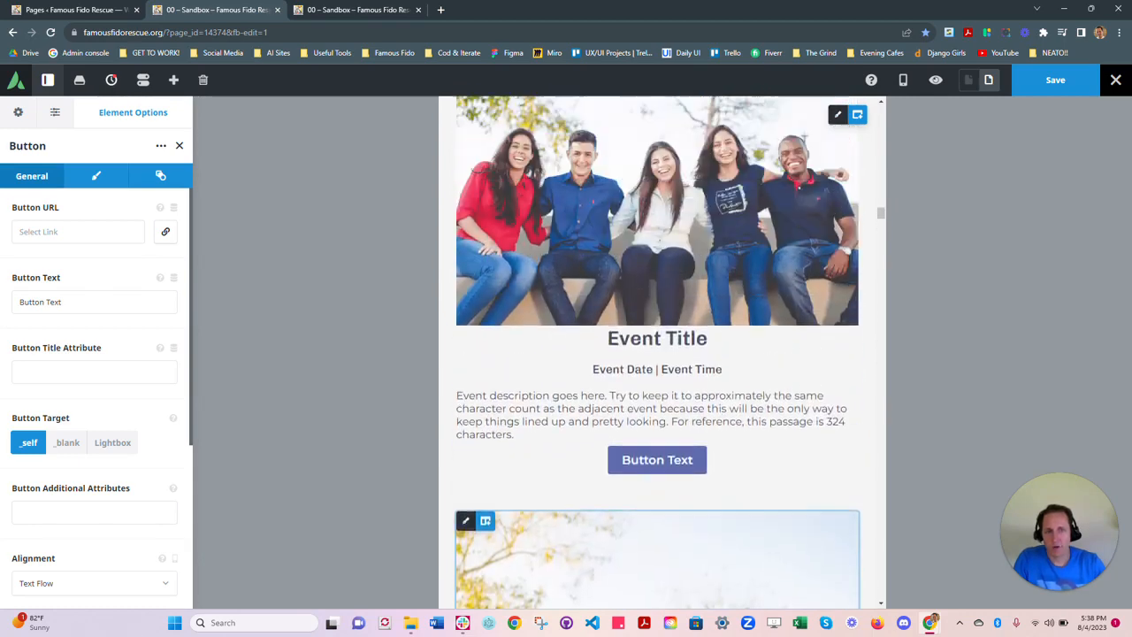
pyautogui.scroll(-5, 644, 404)
pyautogui.scroll(10, 644, 404)
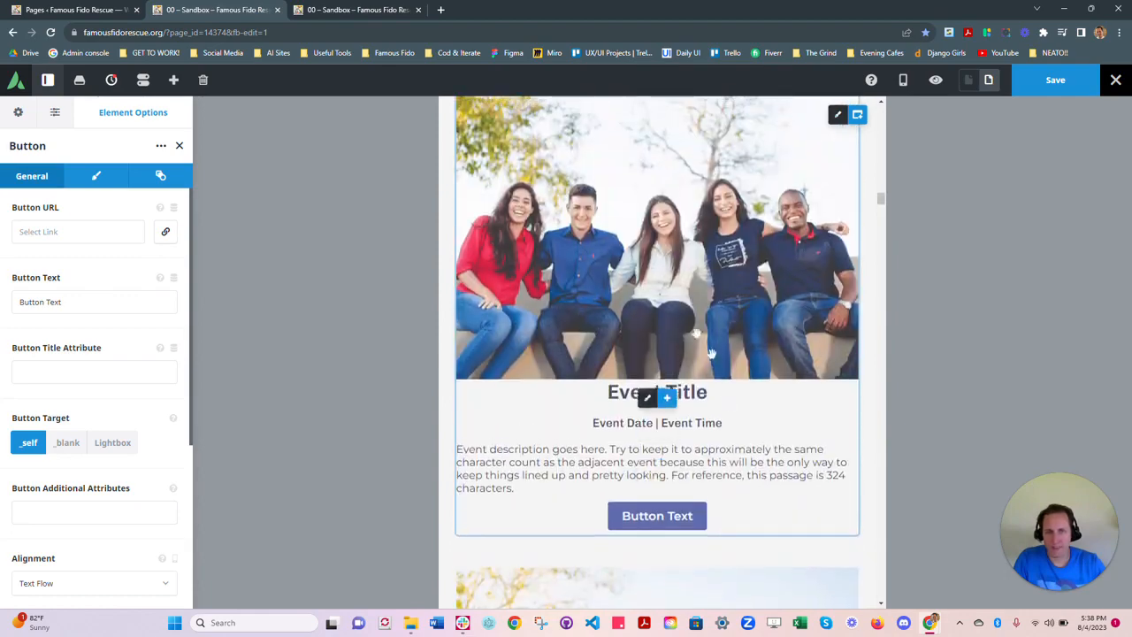
# Step: Return to the two-column Upcoming Events template and examine its heading, first event column and element controls in the mobile preview
pyautogui.scroll(4, 644, 405)
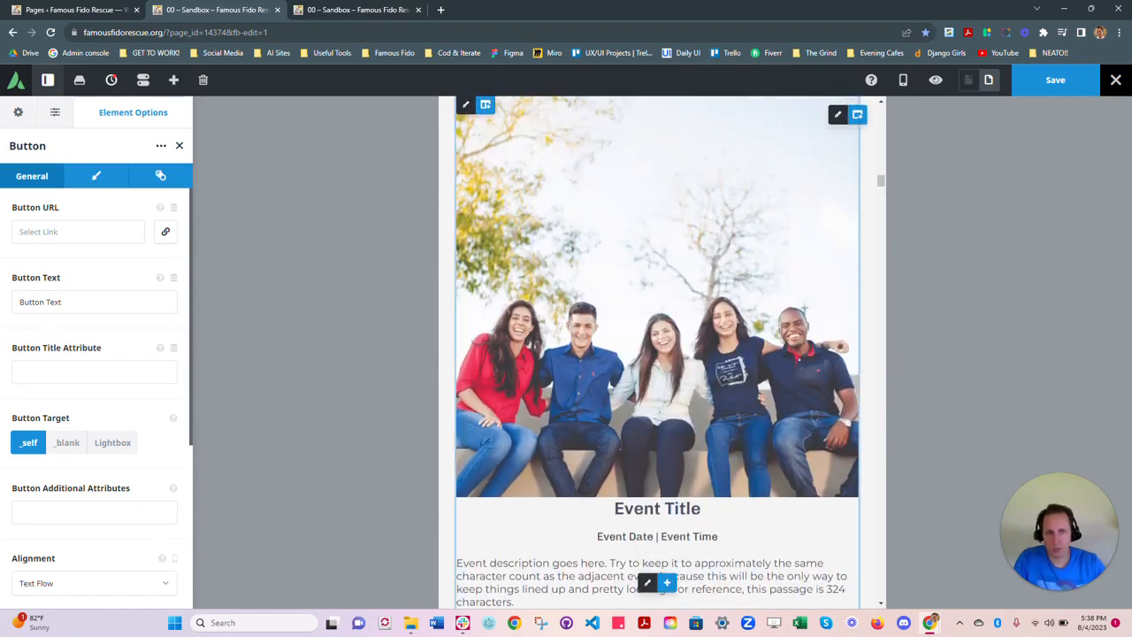
pyautogui.scroll(1, 644, 404)
pyautogui.scroll(-2, 644, 405)
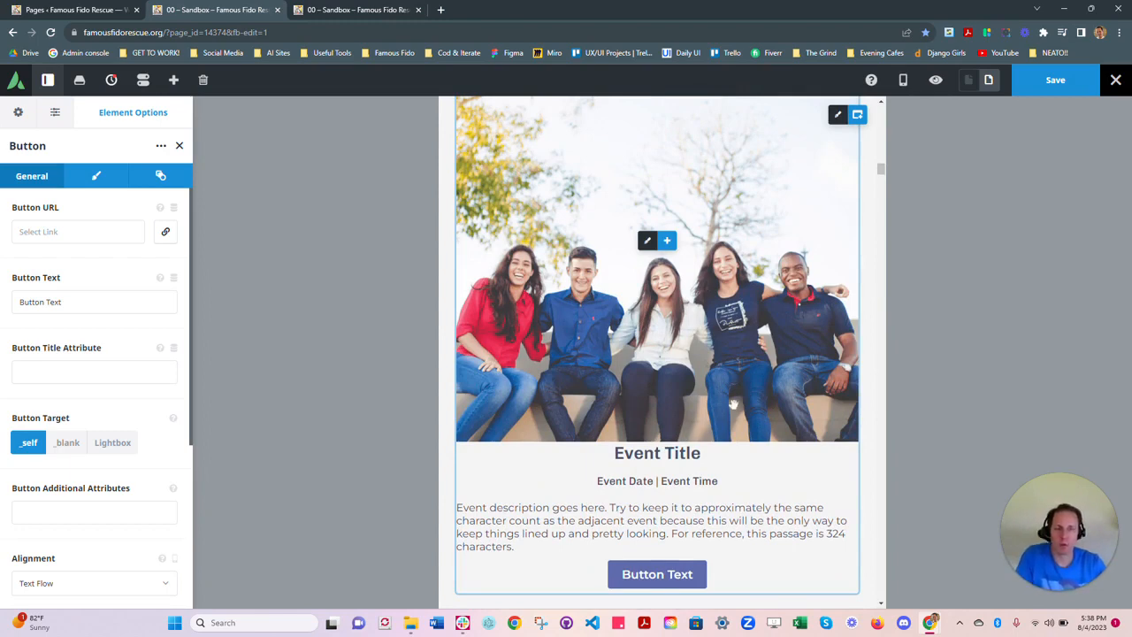
pyautogui.scroll(2, 733, 405)
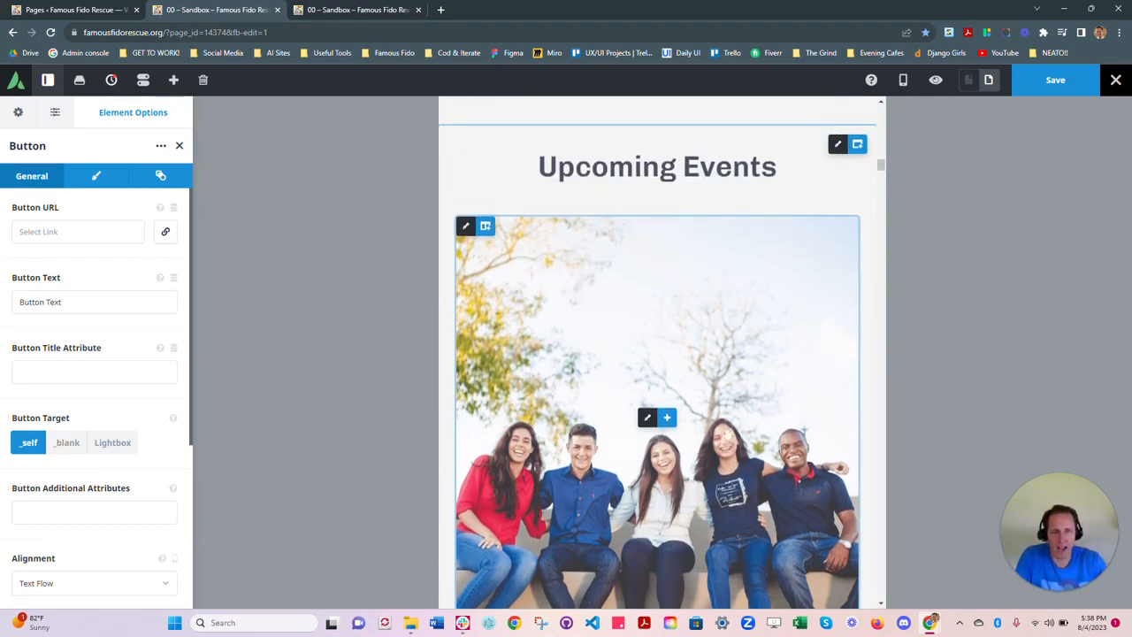
pyautogui.scroll(1, 732, 438)
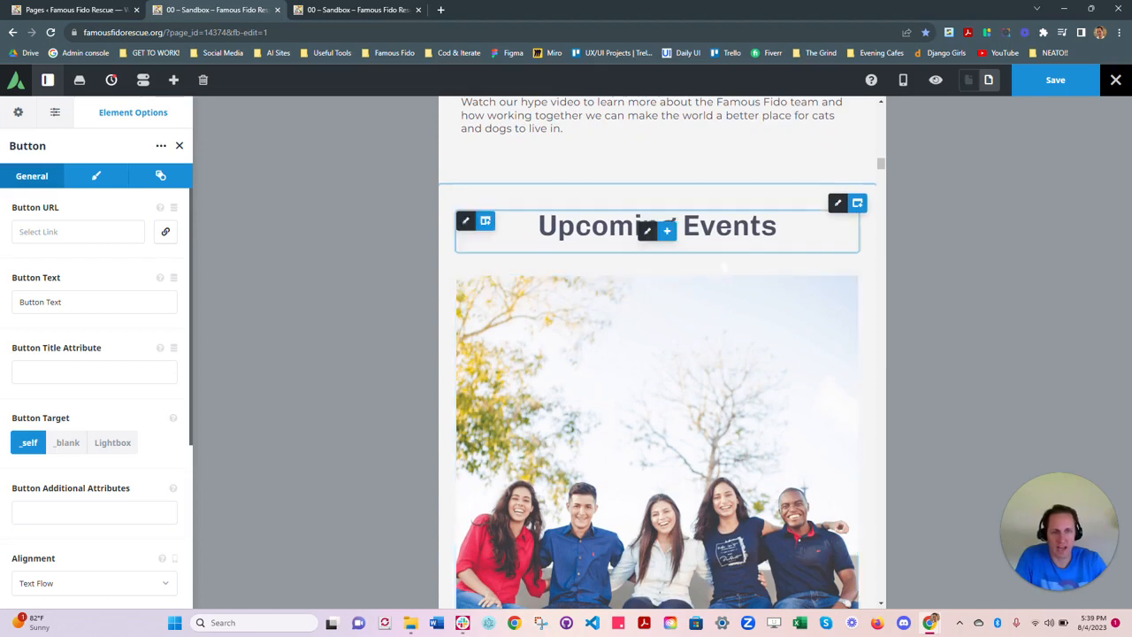
pyautogui.scroll(-3, 734, 438)
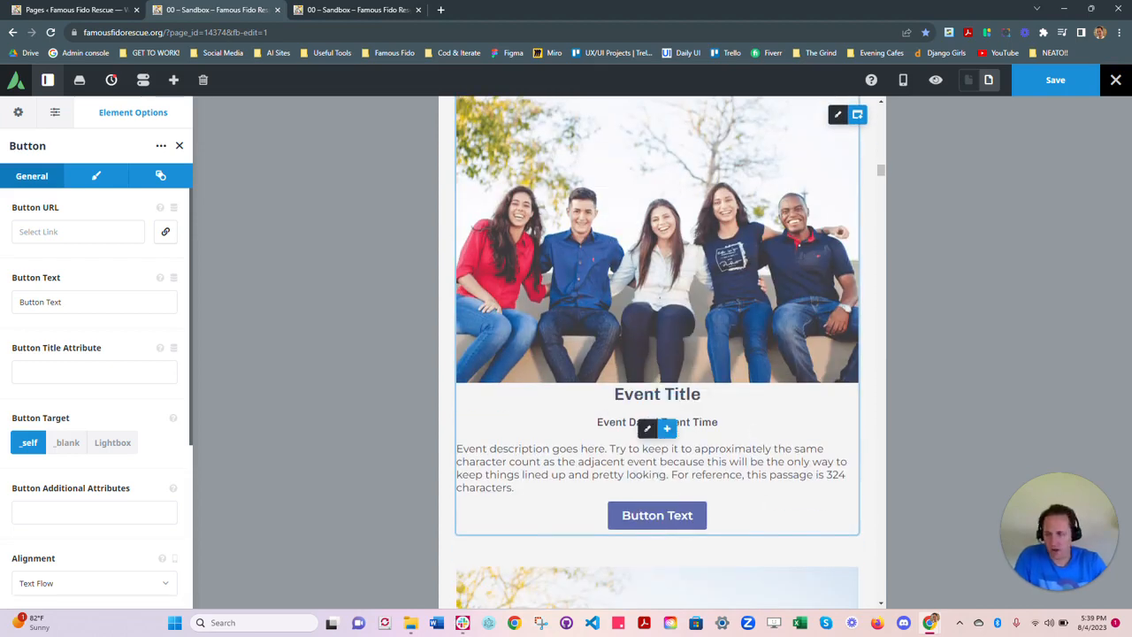
pyautogui.scroll(-1, 659, 429)
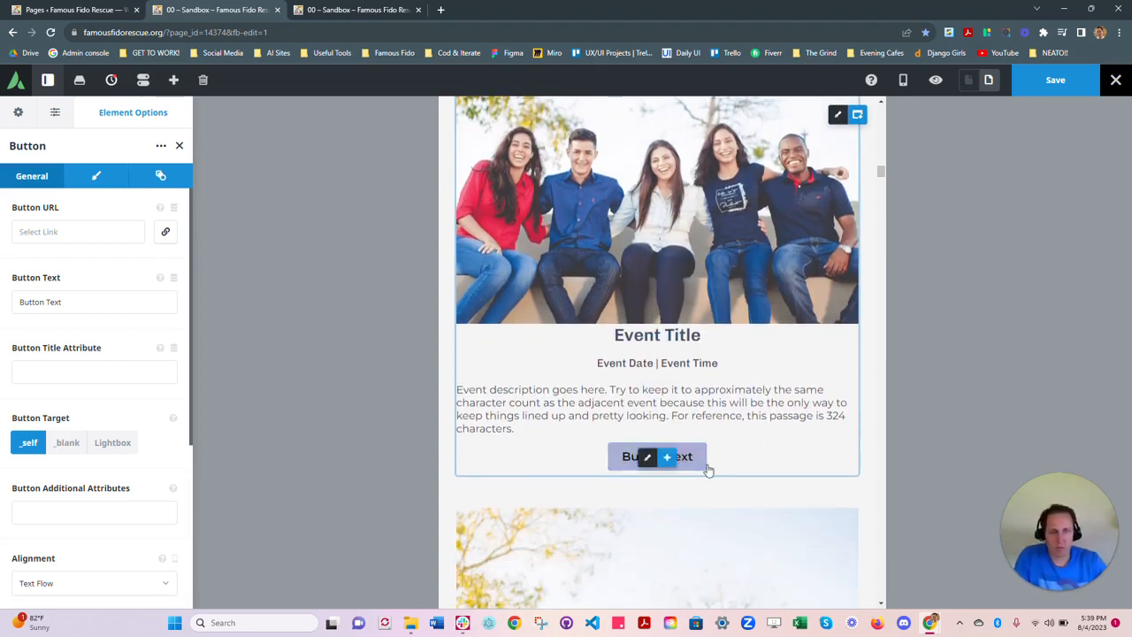
pyautogui.scroll(2, 659, 265)
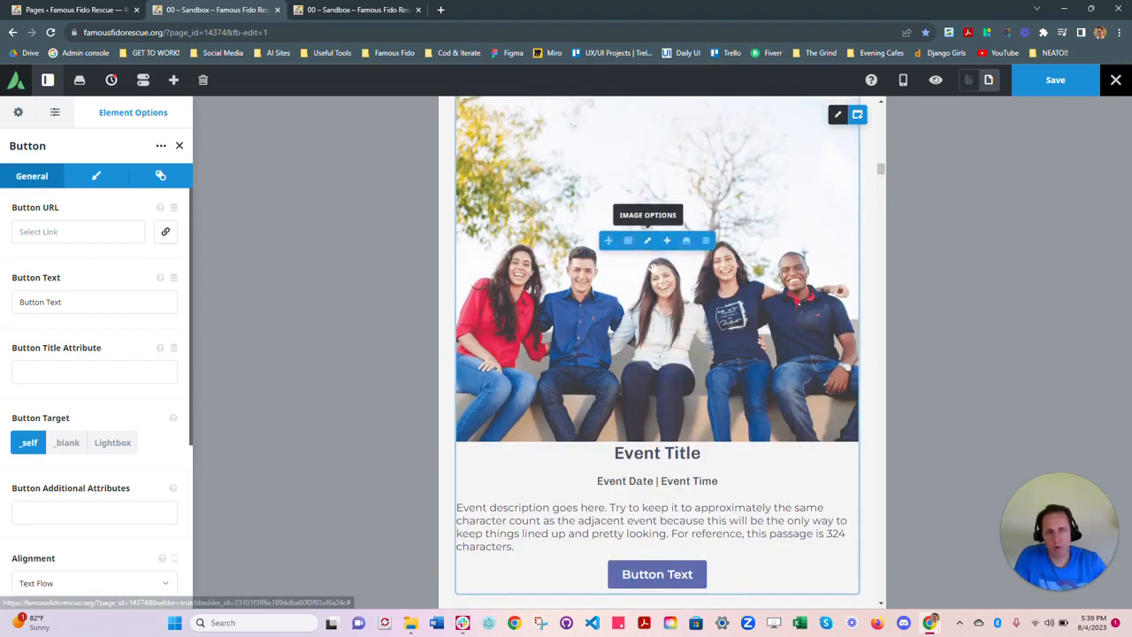
pyautogui.scroll(1, 644, 466)
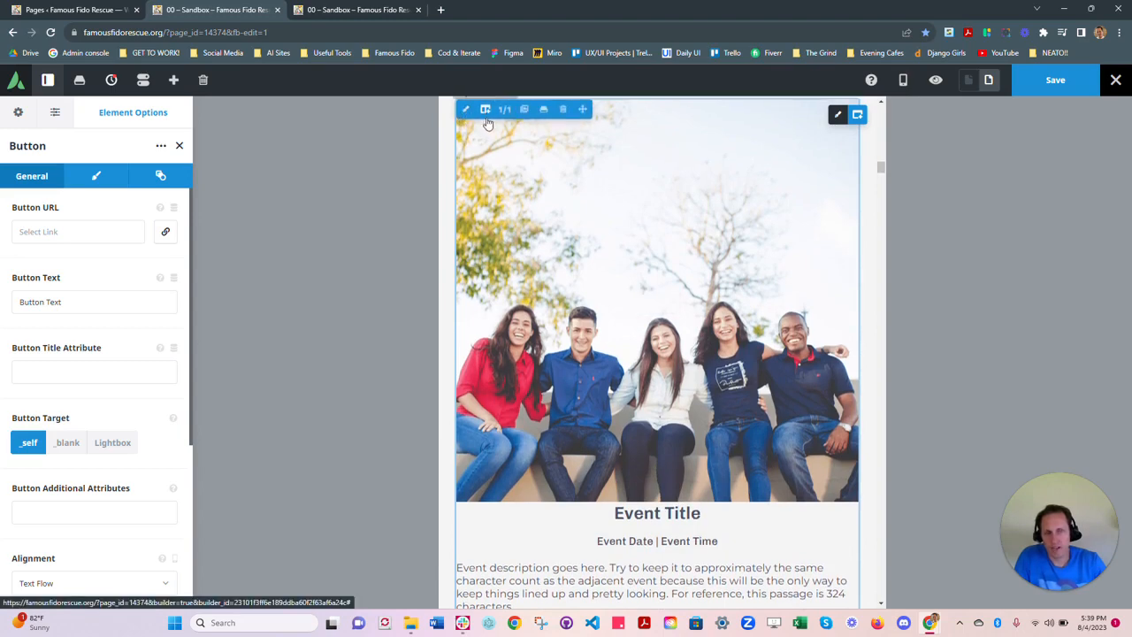
# Step: Add padding on both sides of the first event column in the two-column Upcoming Events template in the mobile preview
pyautogui.scroll(2, 465, 221)
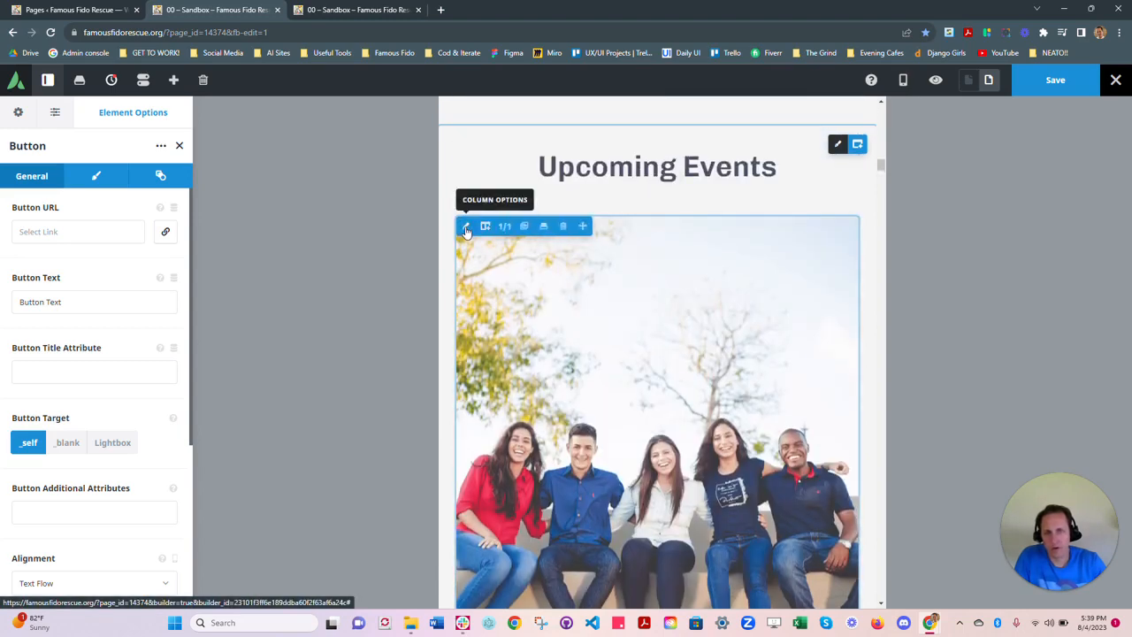
pyautogui.click(465, 227)
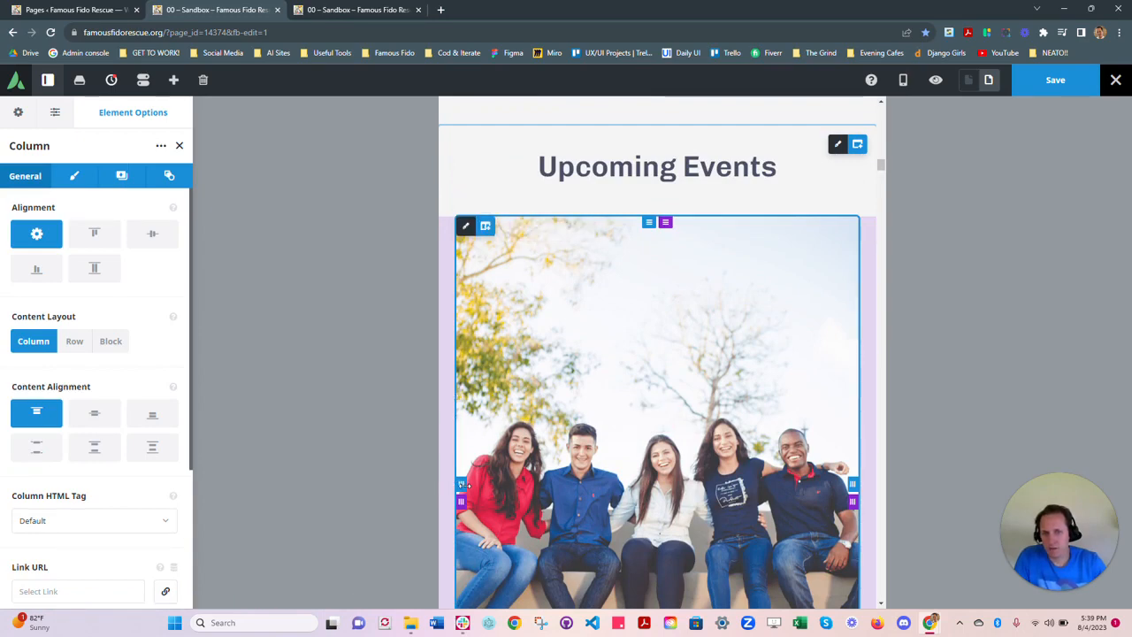
pyautogui.moveTo(463, 484); pyautogui.dragTo(492, 478)
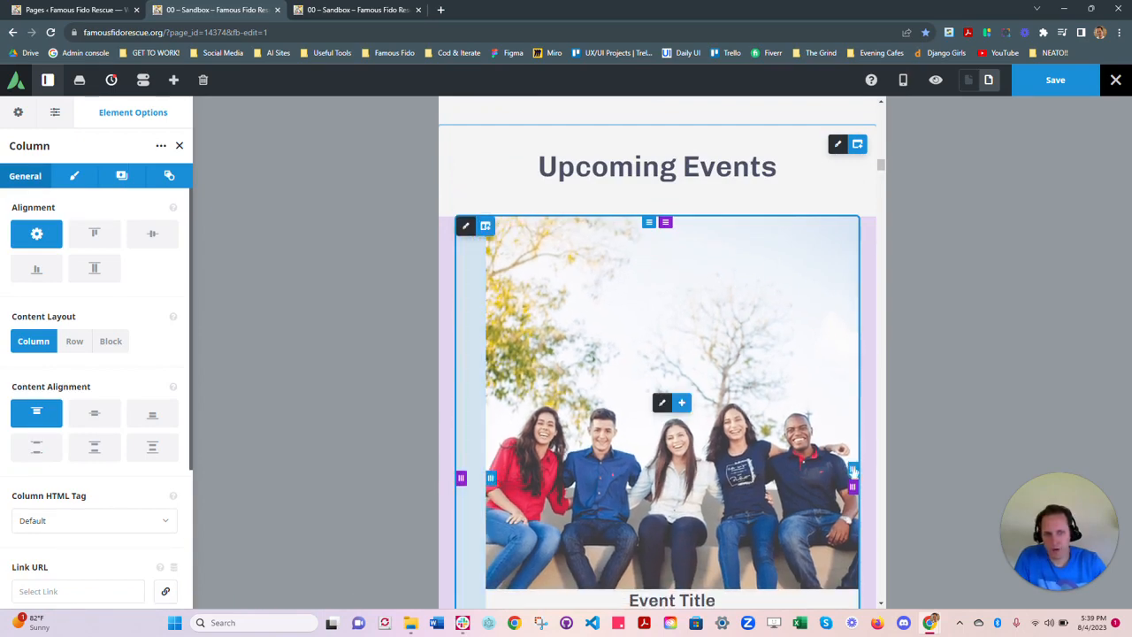
pyautogui.moveTo(843, 471); pyautogui.dragTo(826, 471)
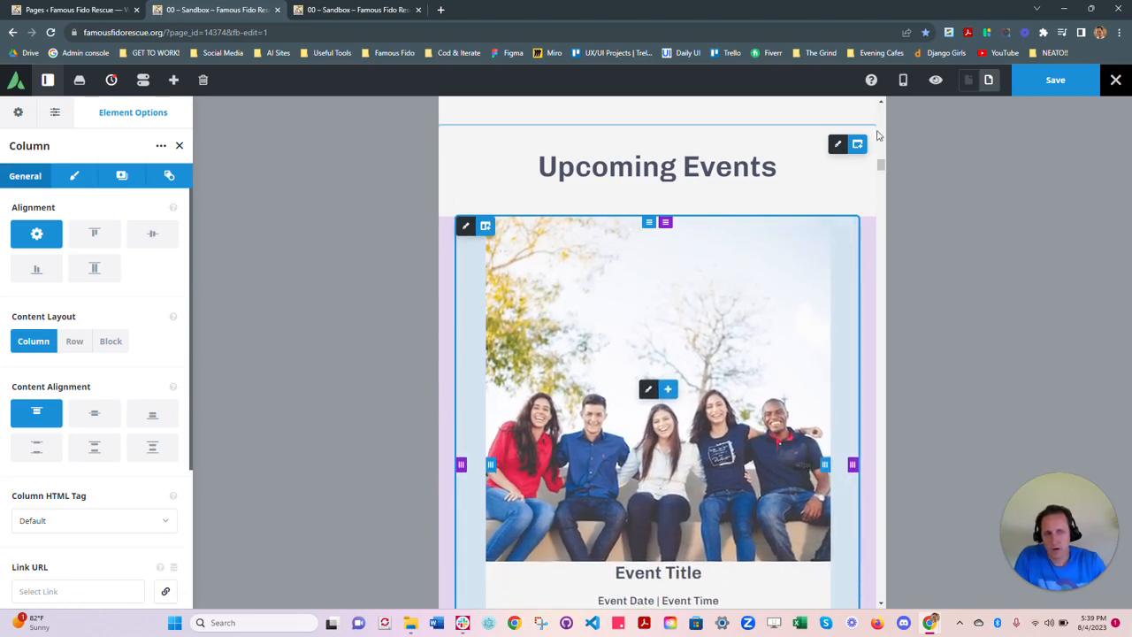
# Step: Check in the desktop preview whether the mobile padding affects the first column of the two-column Upcoming Events template
pyautogui.click(908, 84)
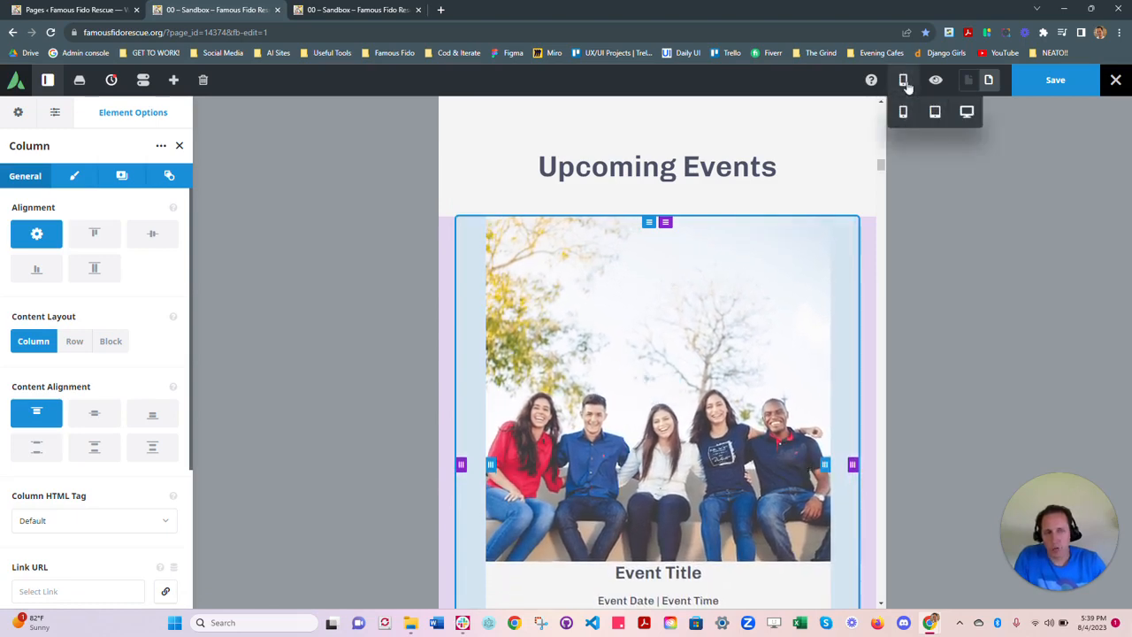
pyautogui.click(968, 113)
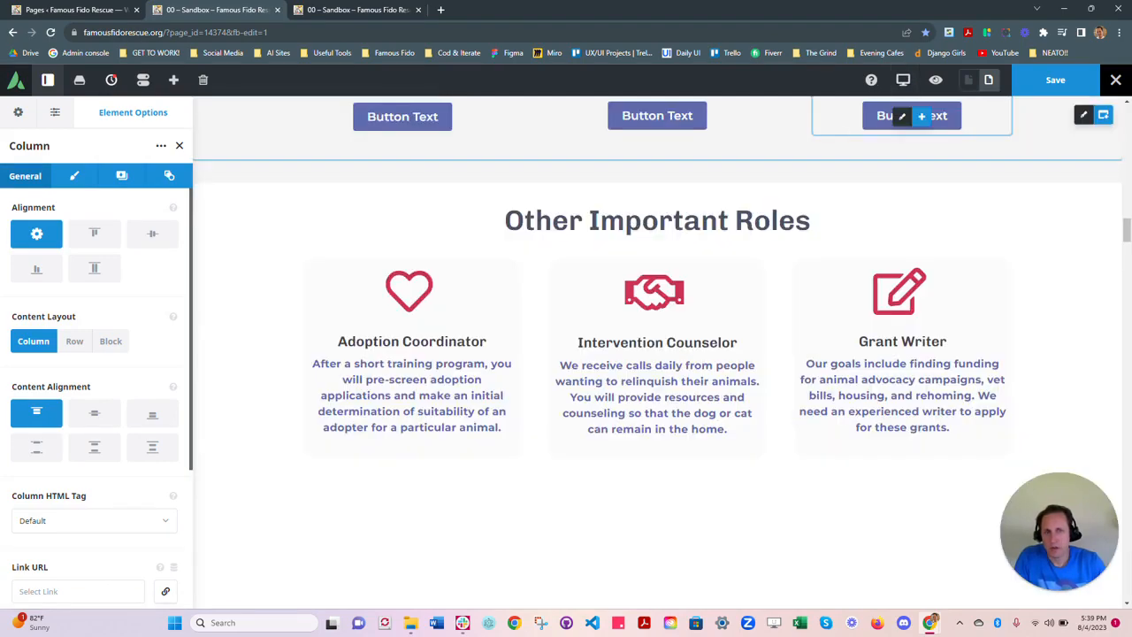
pyautogui.scroll(10, 657, 354)
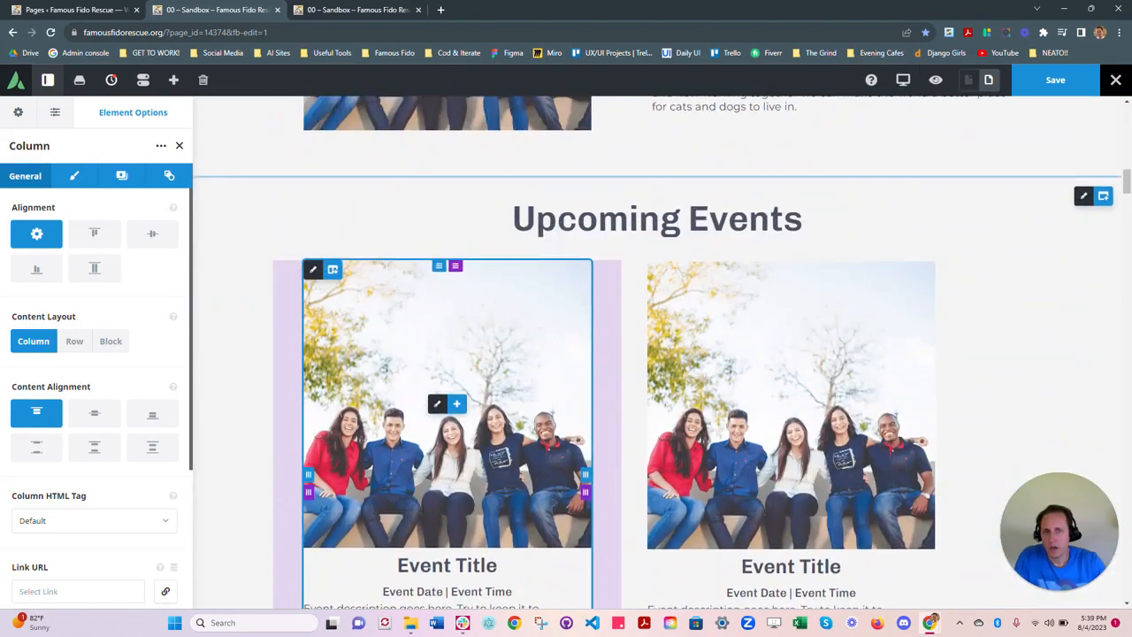
pyautogui.scroll(-2, 791, 354)
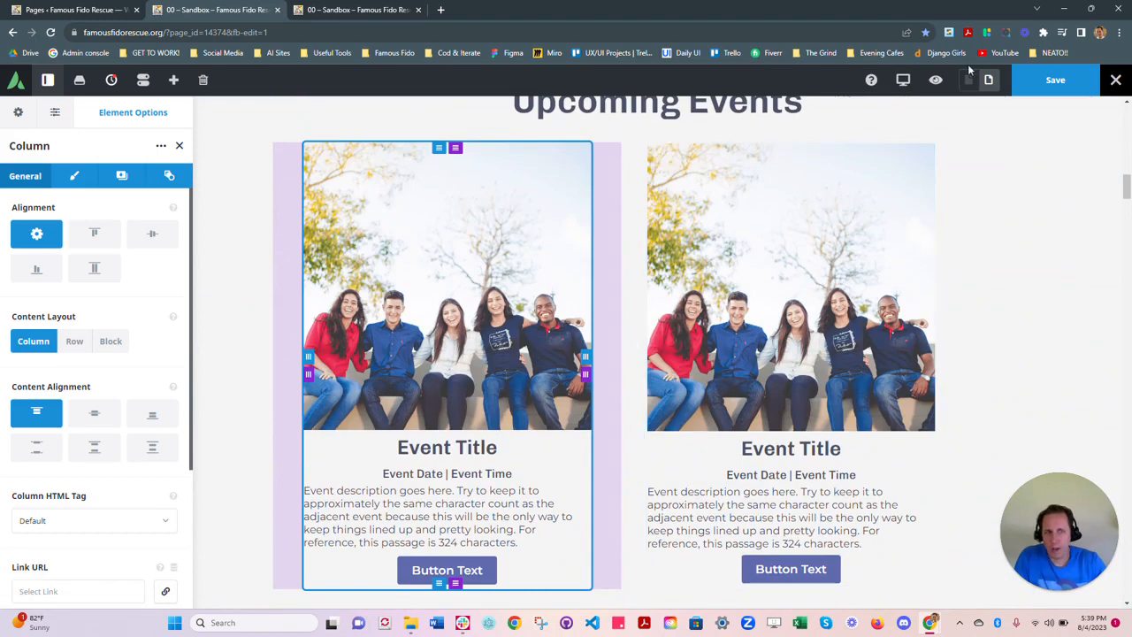
# Step: Return to the mobile preview and examine the padded first event column of the two-column template below the volunteer video
pyautogui.moveTo(903, 81)
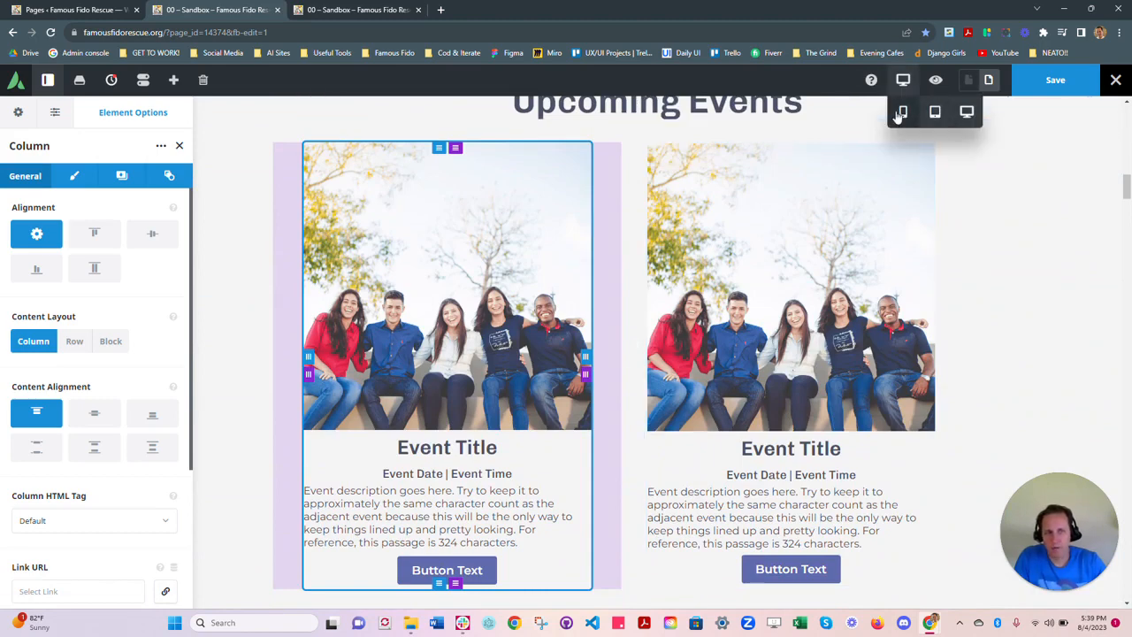
pyautogui.click(902, 112)
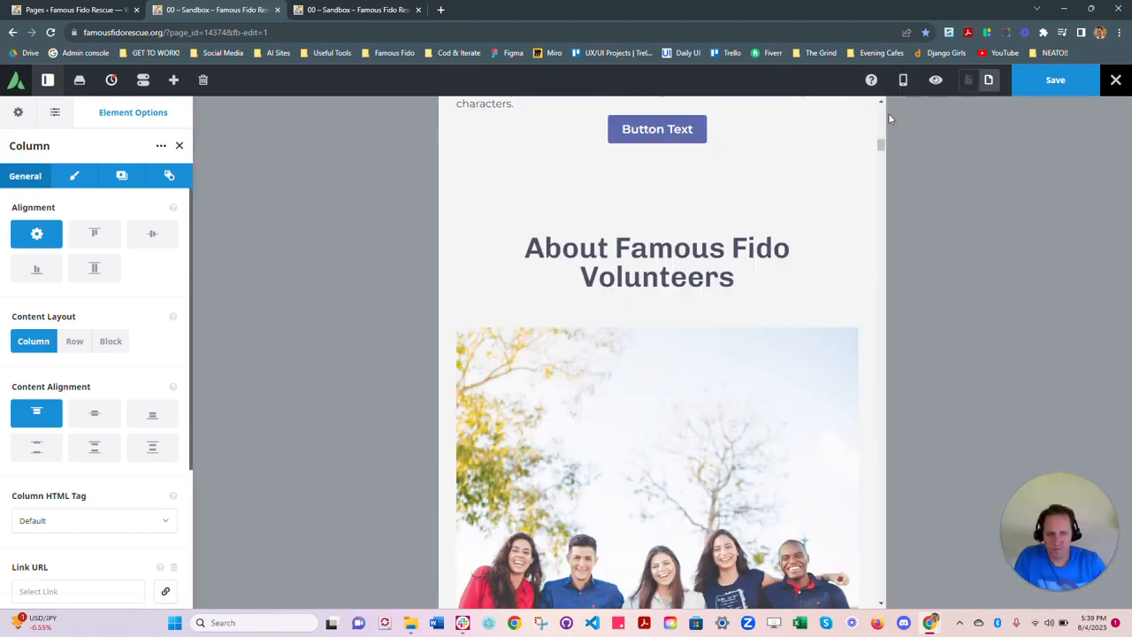
pyautogui.scroll(-15, 759, 330)
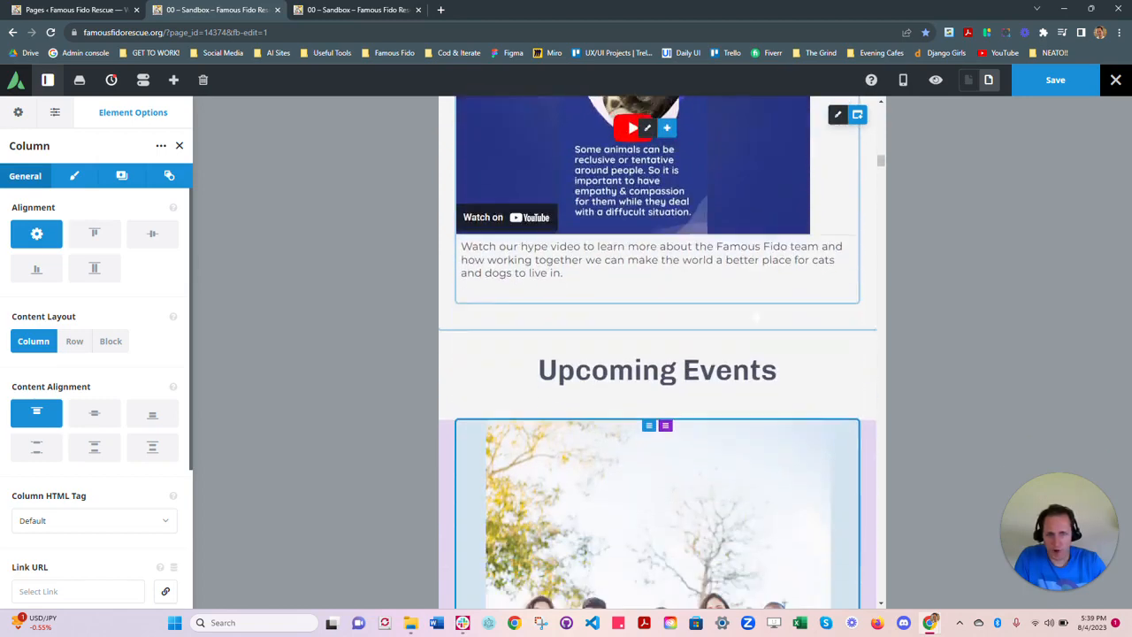
pyautogui.scroll(-5, 758, 313)
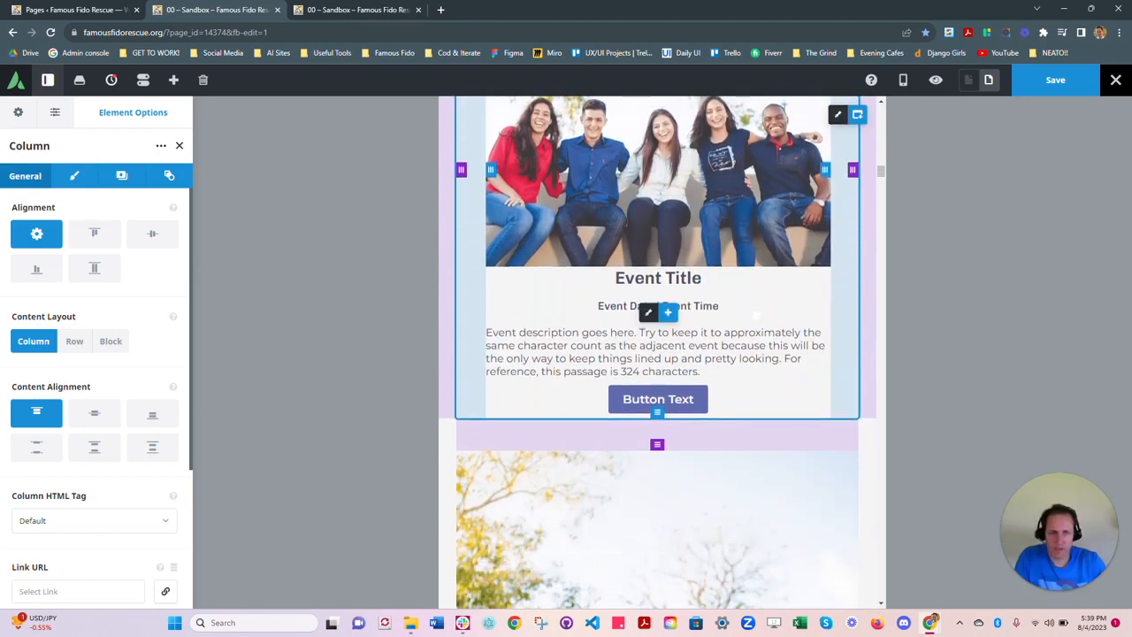
pyautogui.scroll(-4, 759, 312)
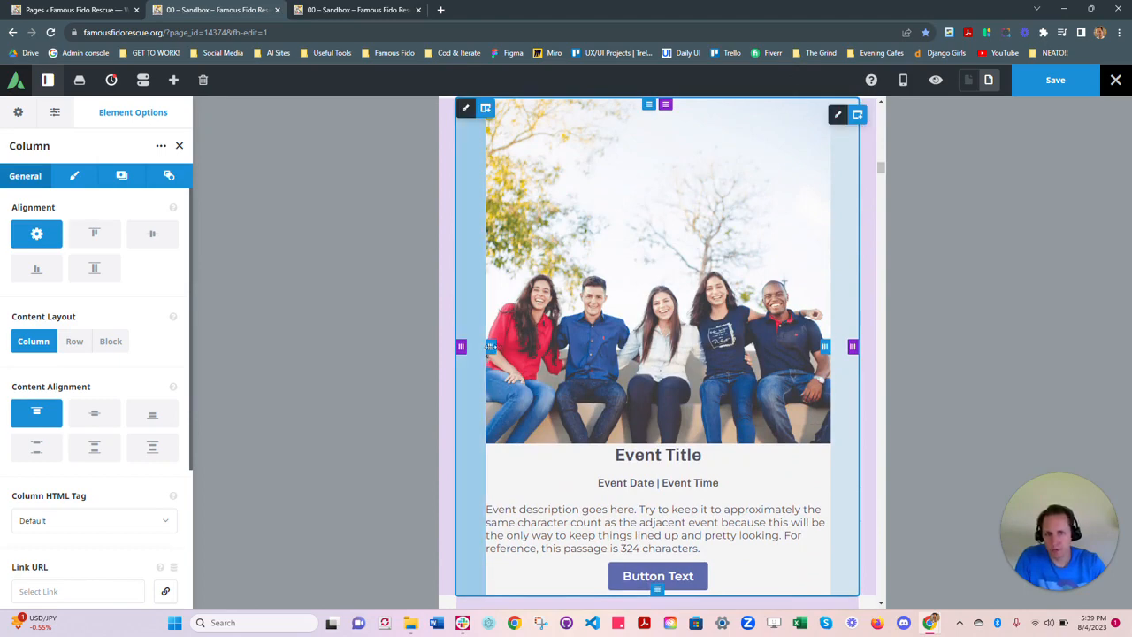
# Step: Reduce the mobile left and right padding of the two-column template's first event column to 0px
pyautogui.moveTo(491, 346); pyautogui.dragTo(455, 347)
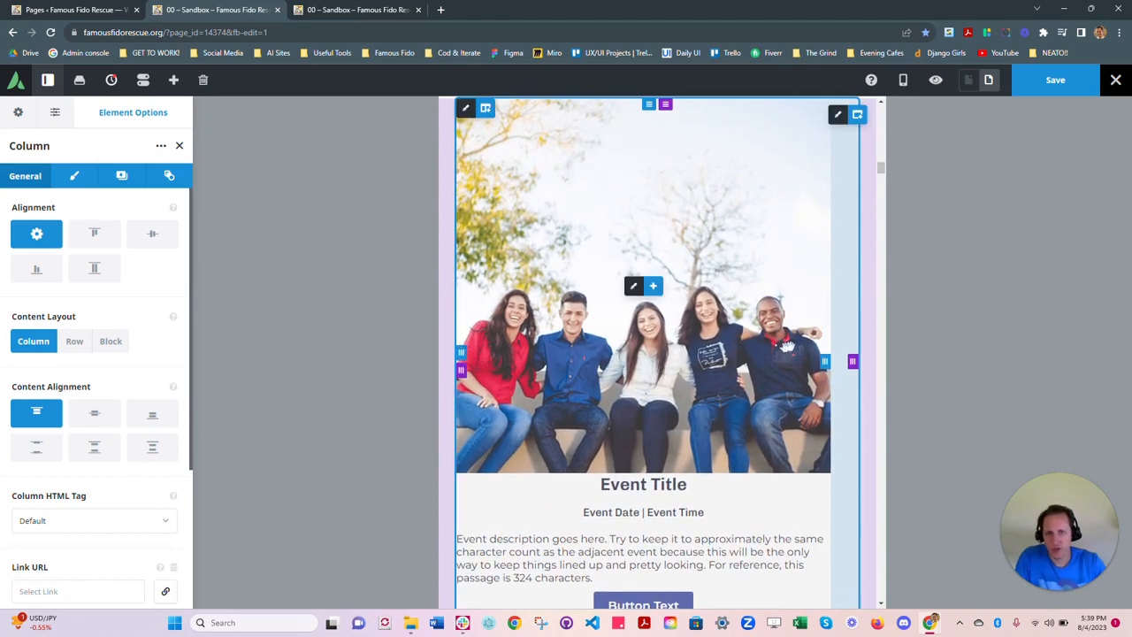
pyautogui.moveTo(825, 361); pyautogui.dragTo(856, 361)
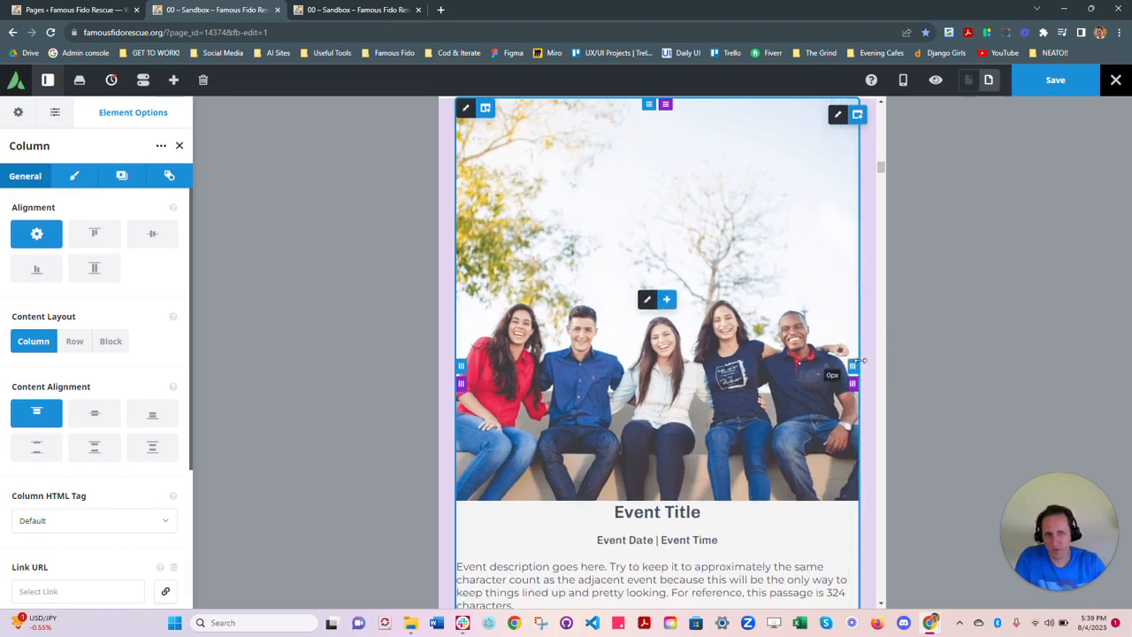
pyautogui.scroll(-2, 659, 341)
pyautogui.scroll(-2, 659, 340)
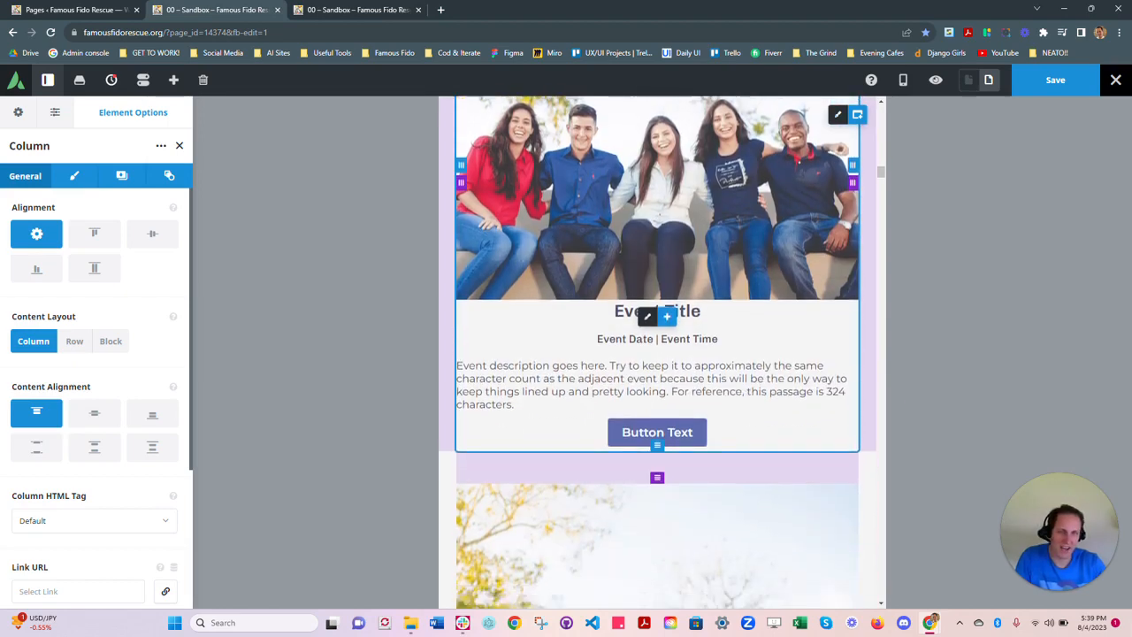
pyautogui.scroll(1, 704, 327)
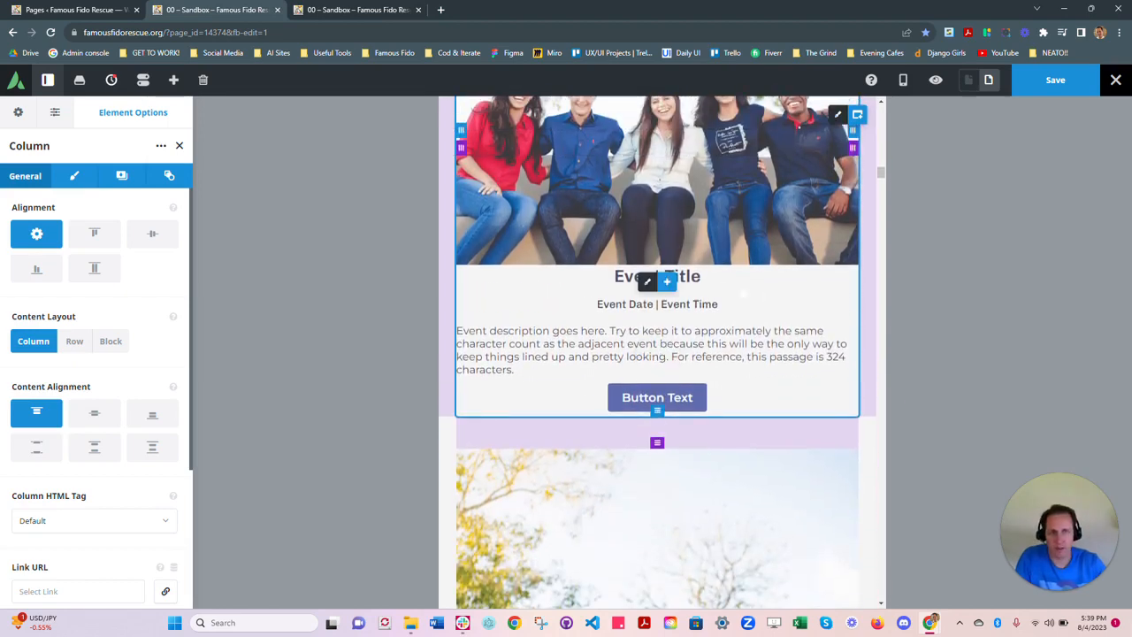
pyautogui.scroll(1, 681, 230)
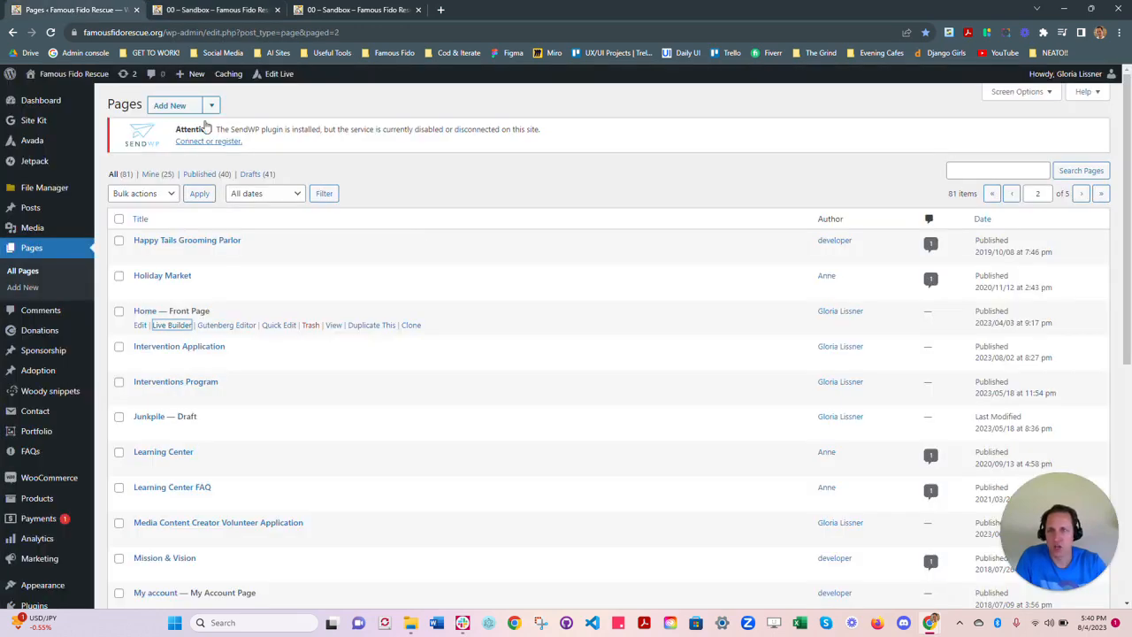
# Step: Open the Home page's Live Builder in a new browser tab from the WordPress pages list
pyautogui.click(75, 9)
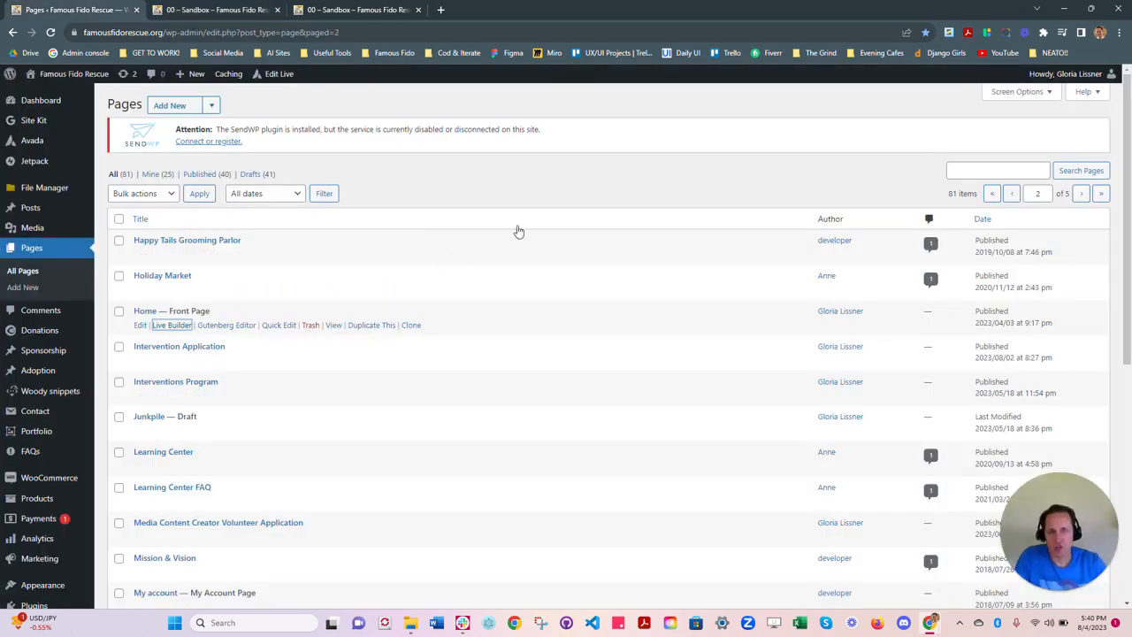
pyautogui.rightClick(179, 330)
pyautogui.click(208, 339)
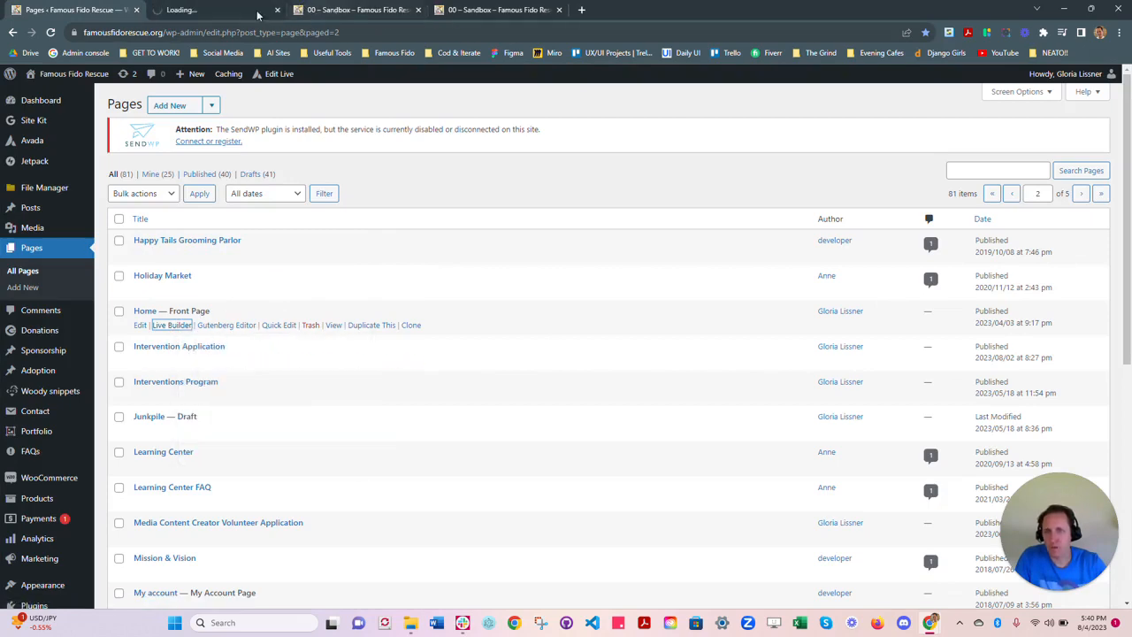
# Step: Return to the Sandbox page and show its three-column Upcoming Events container in the desktop preview
pyautogui.click(366, 12)
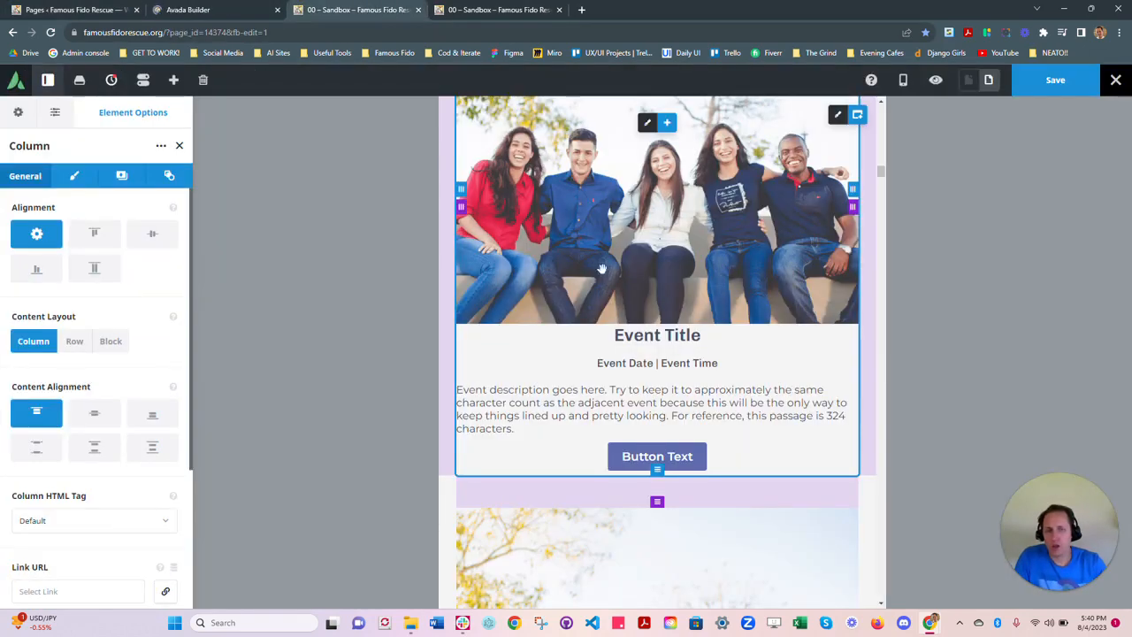
pyautogui.scroll(3, 602, 268)
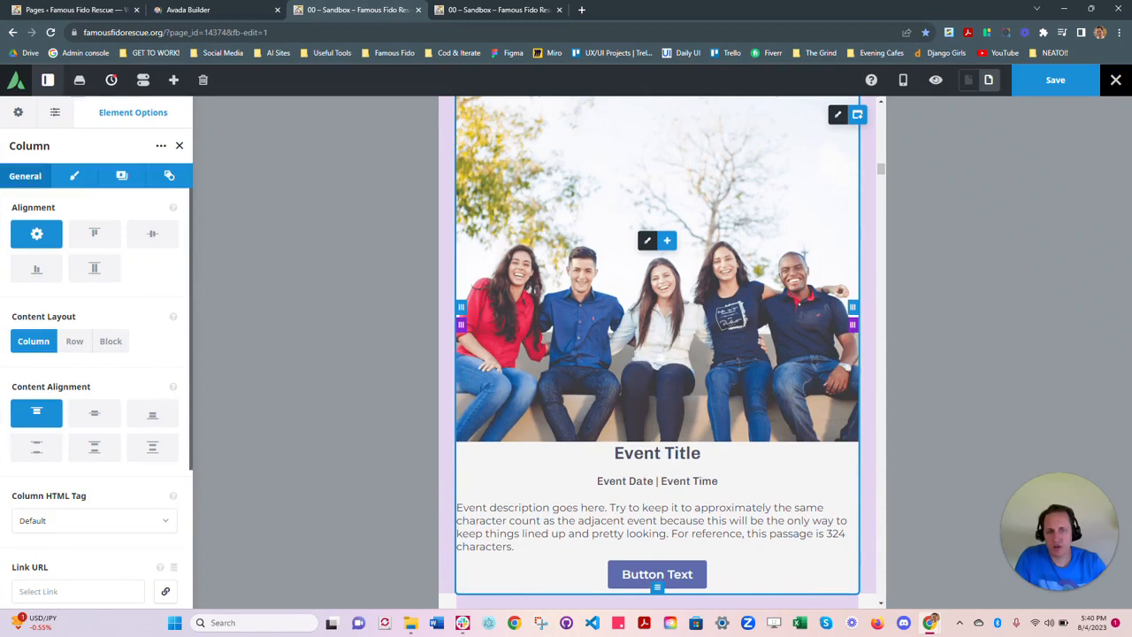
pyautogui.scroll(-1, 690, 358)
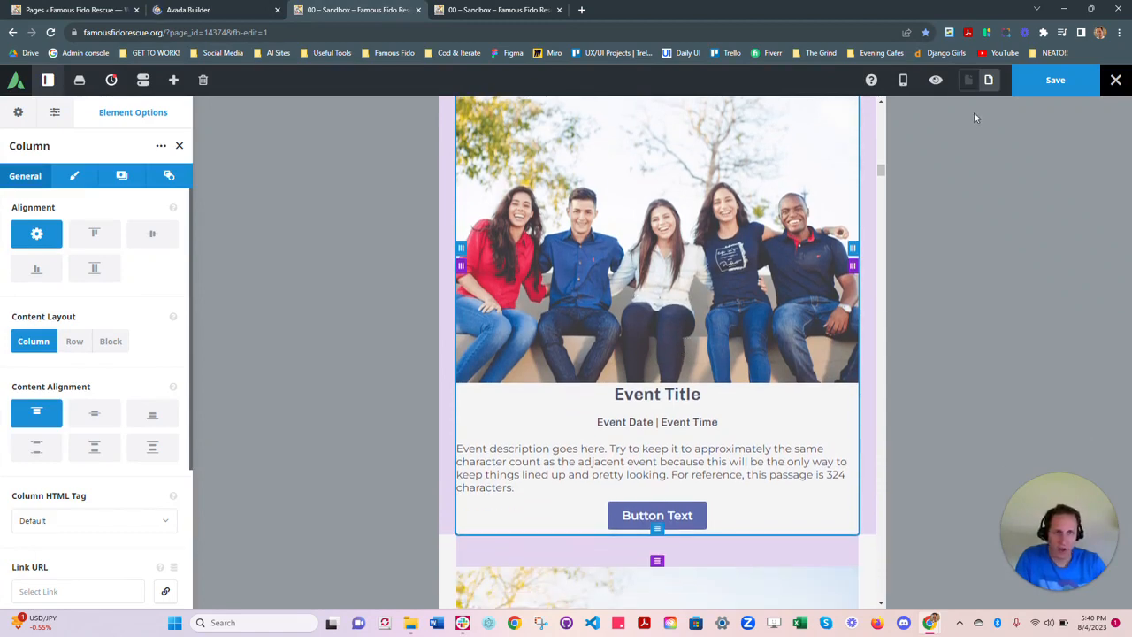
pyautogui.moveTo(903, 80)
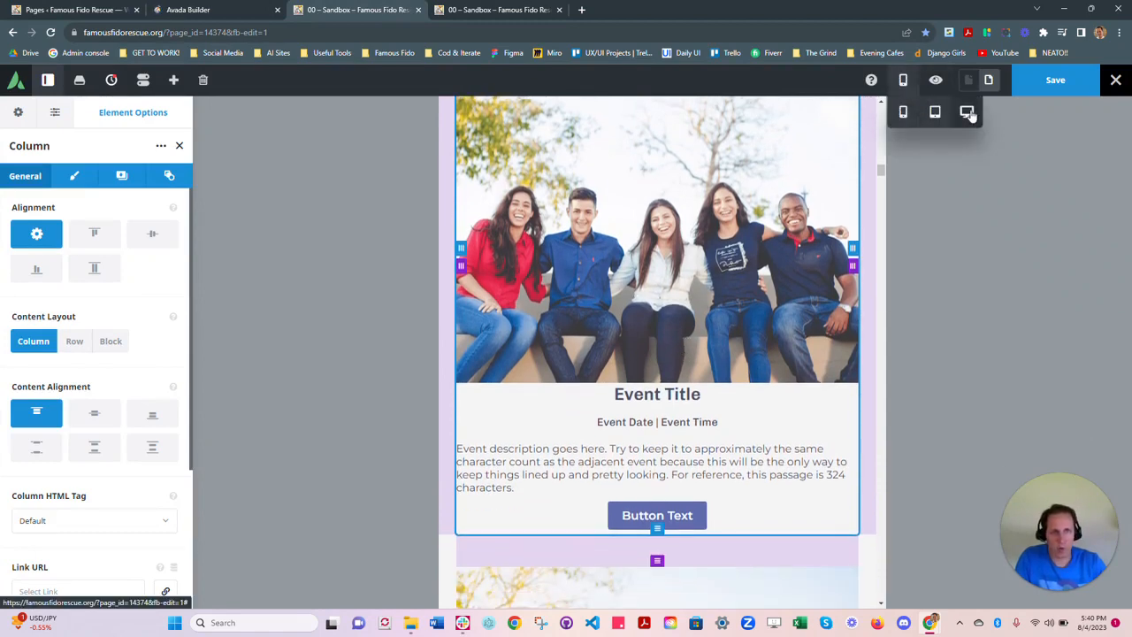
pyautogui.click(968, 113)
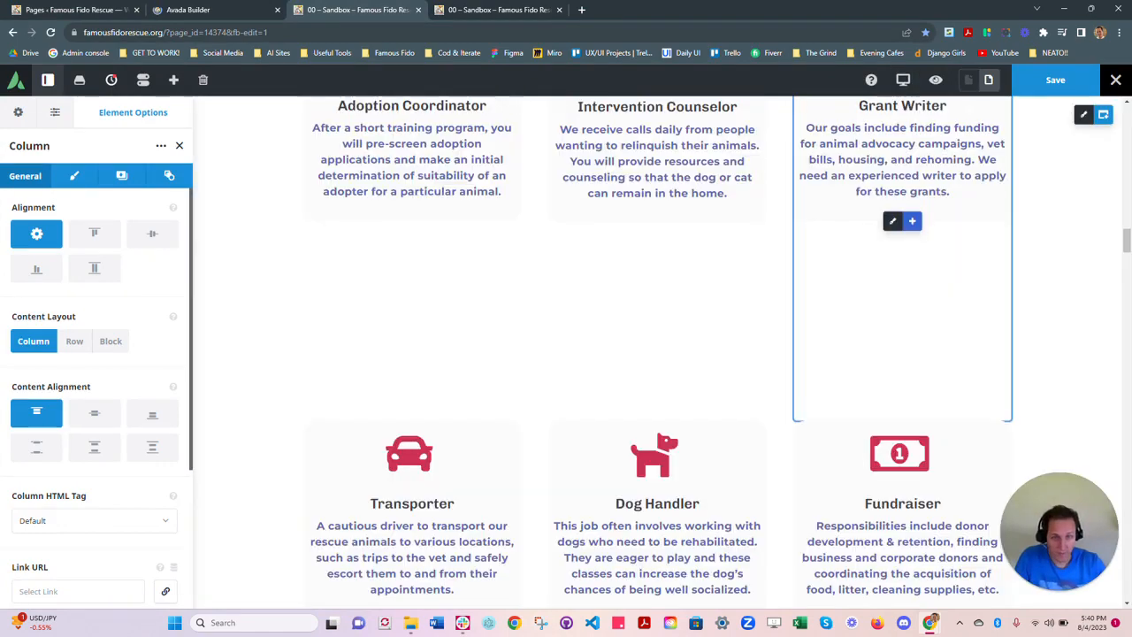
pyautogui.scroll(8, 883, 219)
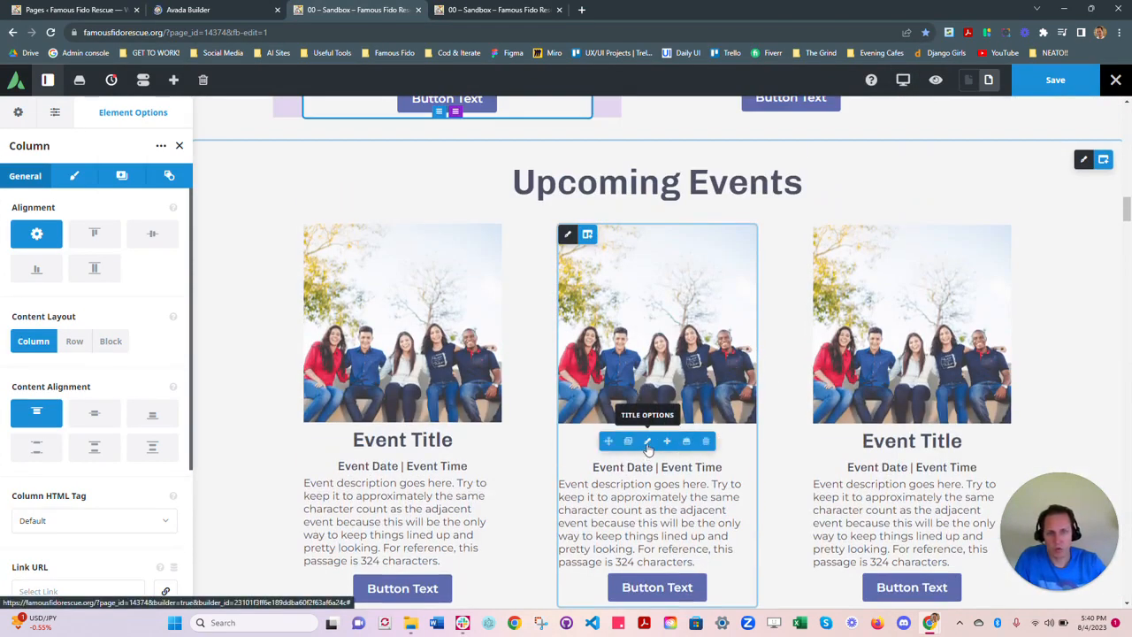
# Step: Change the middle event's title in the three-column Upcoming Events container to "PAWesome Event is Happening"
pyautogui.click(647, 442)
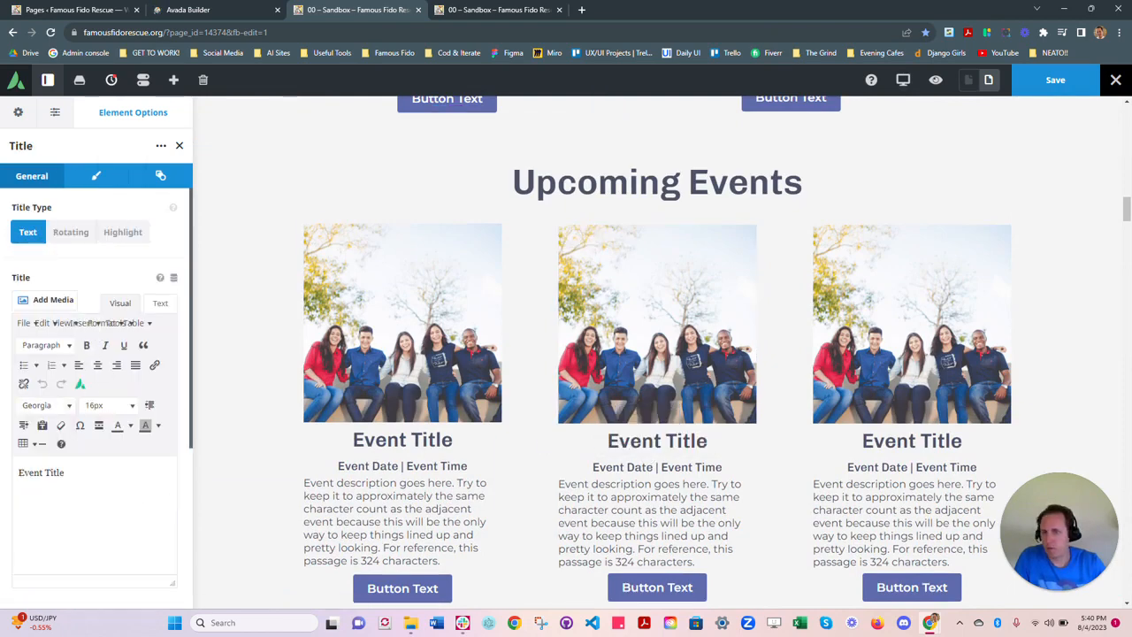
pyautogui.moveTo(66, 473); pyautogui.dragTo(2, 485)
pyautogui.write('AWesom')
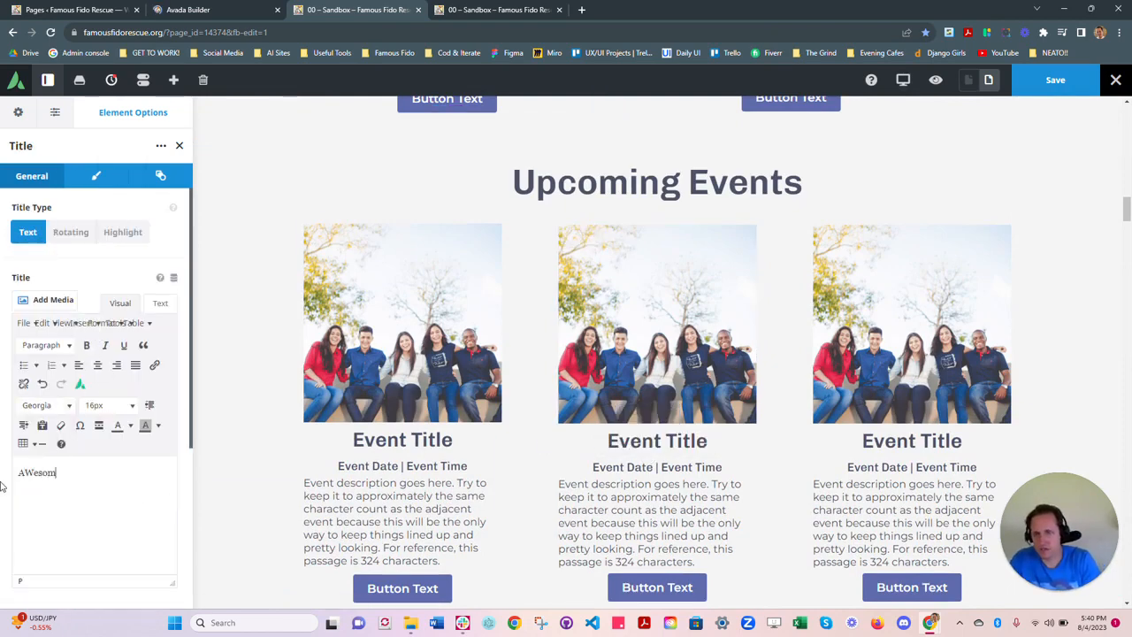
pyautogui.write('e Eve')
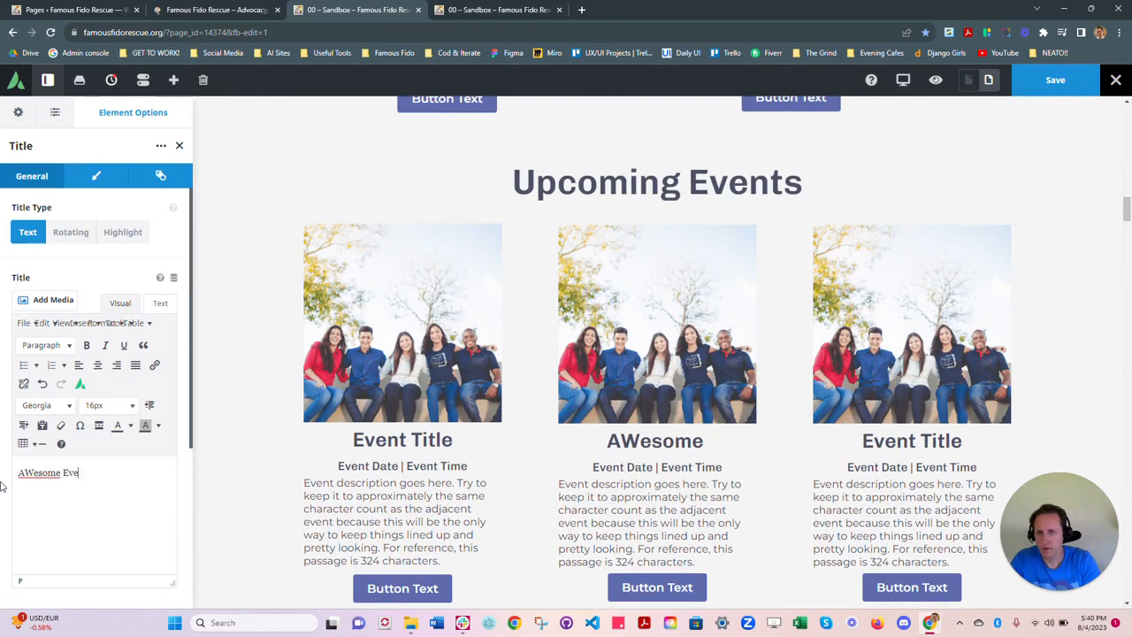
pyautogui.write('nt is A')
pyautogui.press('BackSpace')
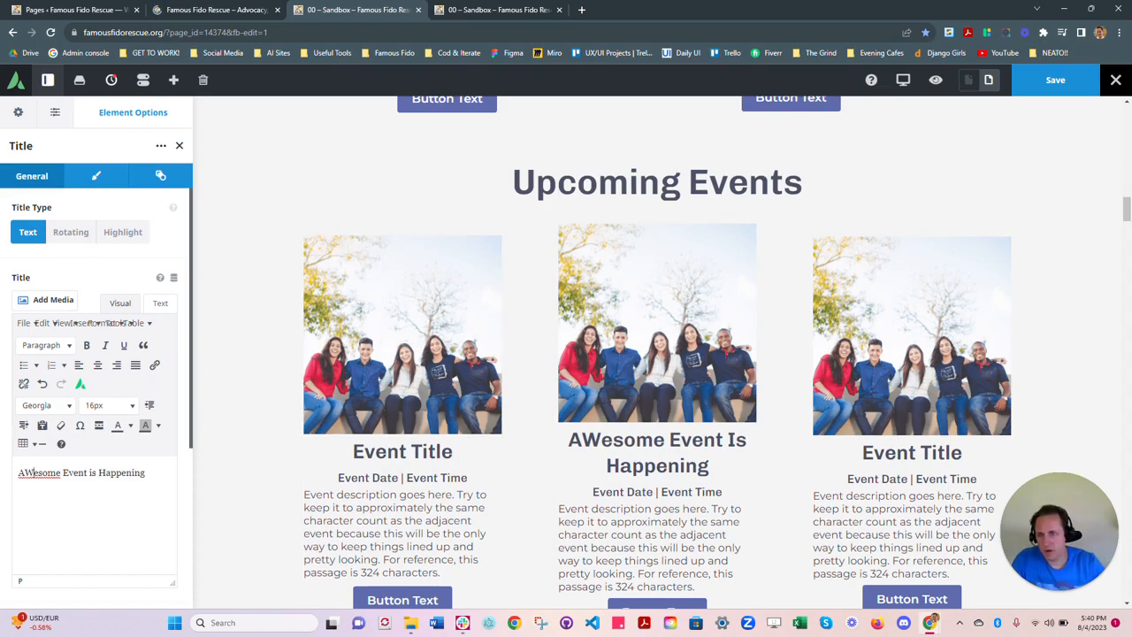
pyautogui.write('P')
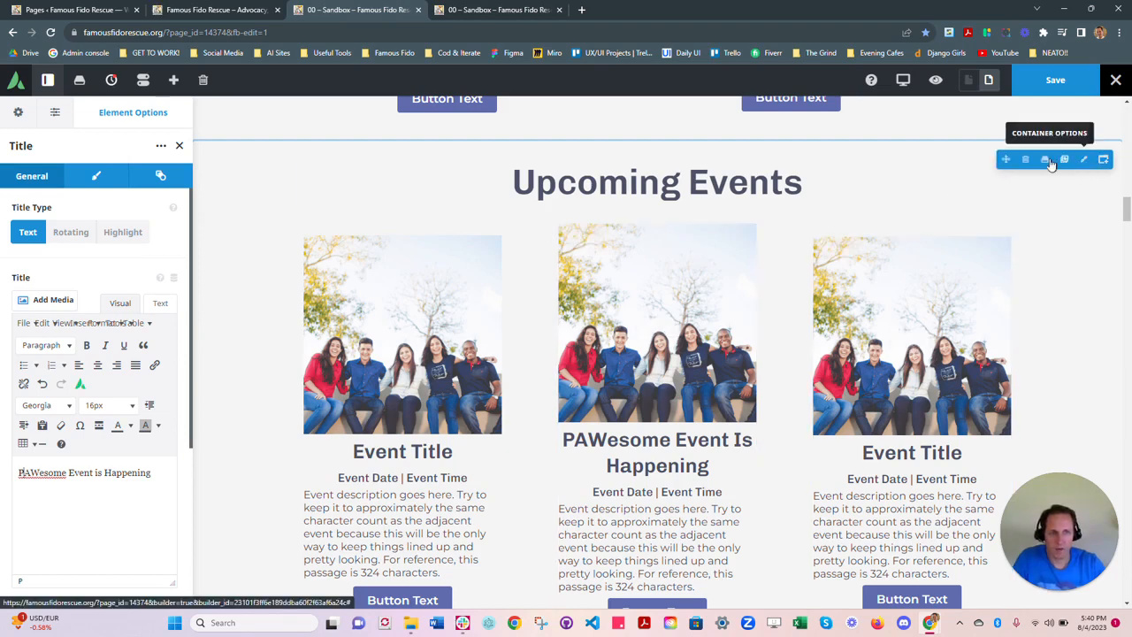
# Step: Save the edited three-column Upcoming Events container to the library as "Pawesome event", without making it global
pyautogui.click(1045, 159)
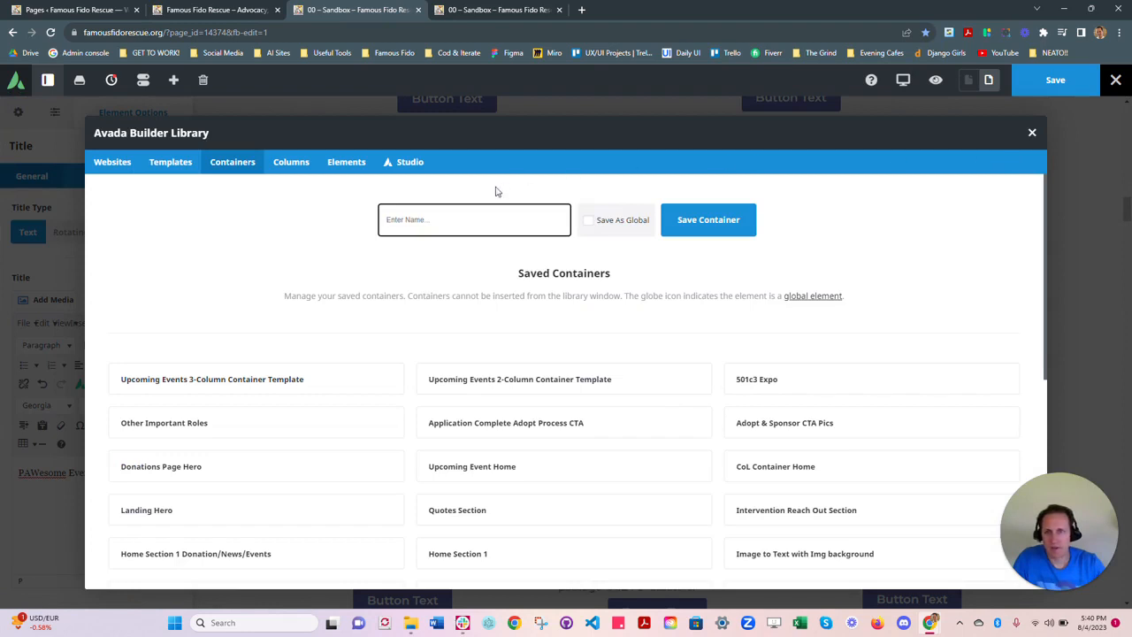
pyautogui.write('Pawesome event')
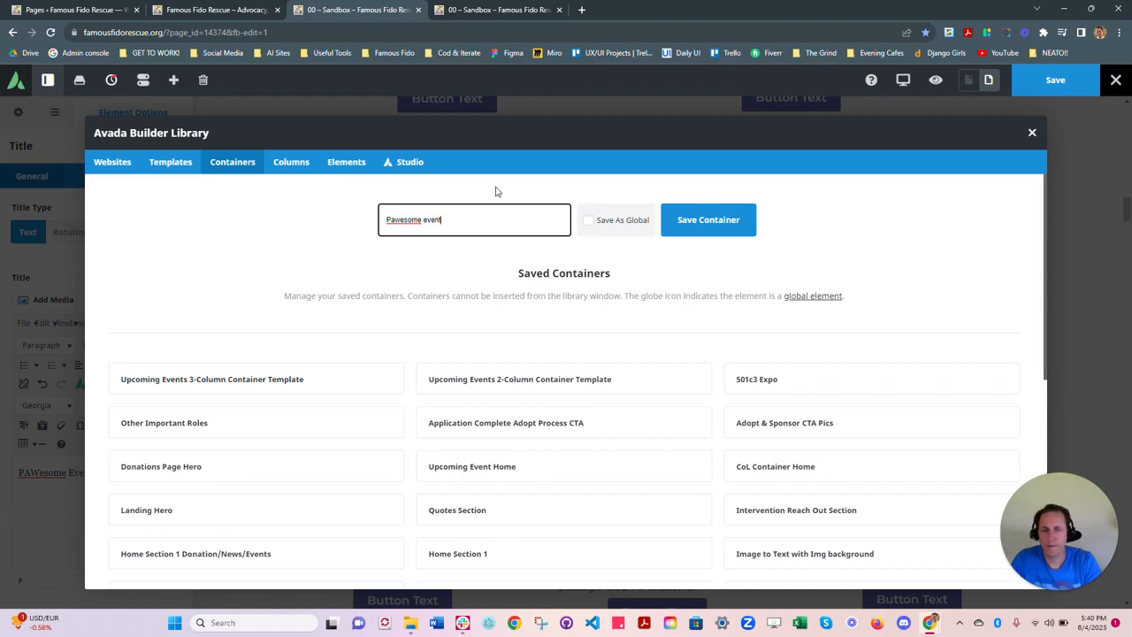
pyautogui.click(732, 225)
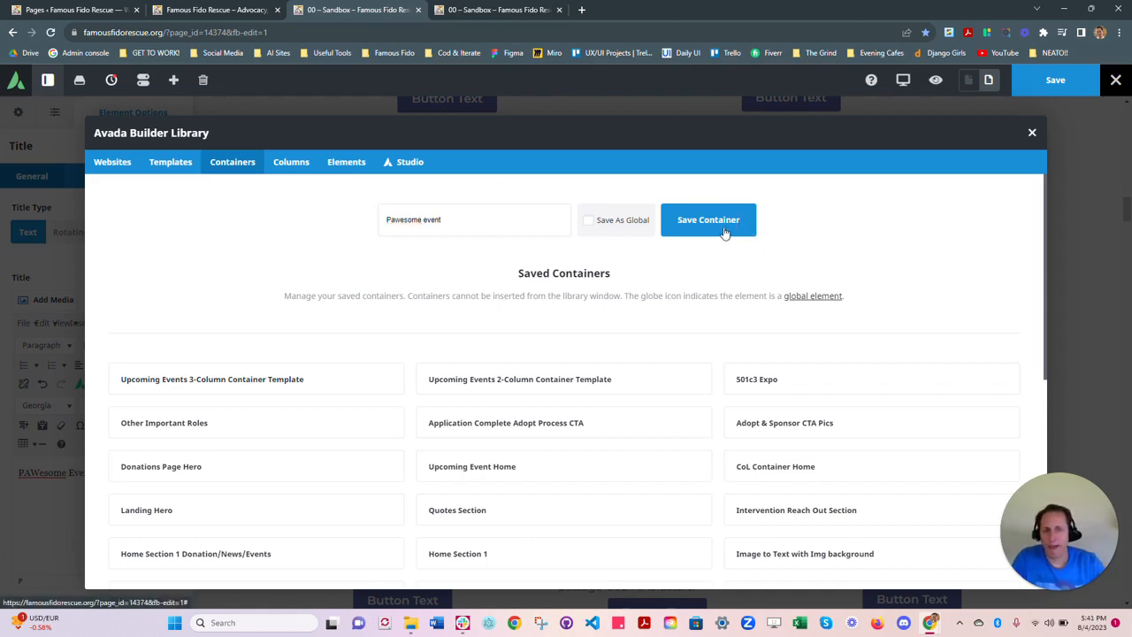
# Step: Check the Home page's library containers for "Pawesome event", comparing them with the Sandbox page's saved containers
pyautogui.click(211, 12)
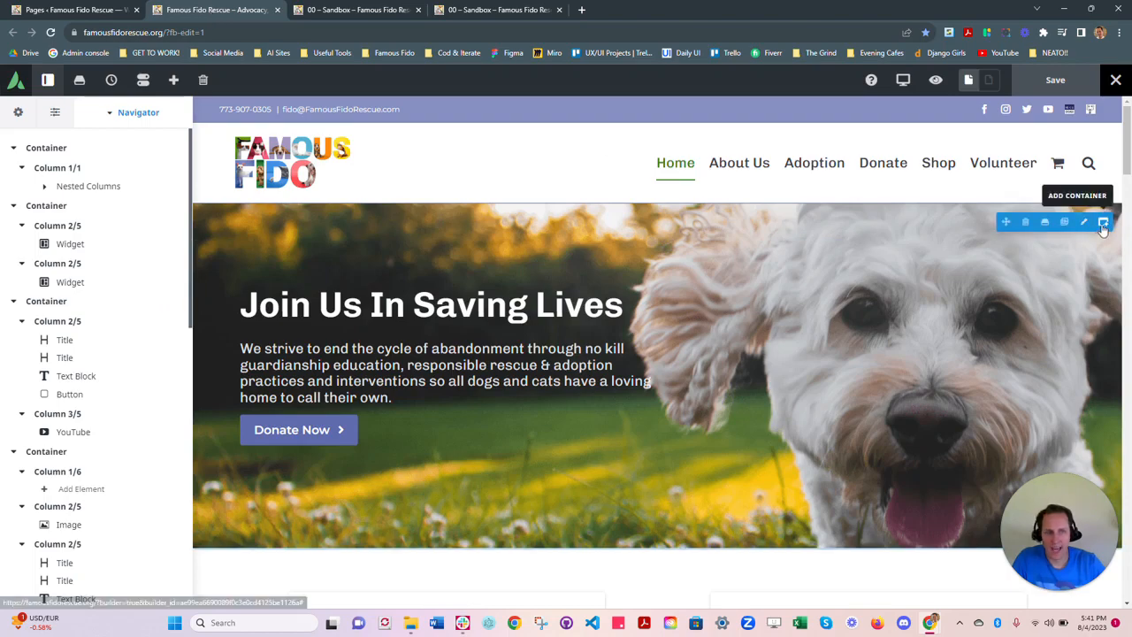
pyautogui.click(1103, 226)
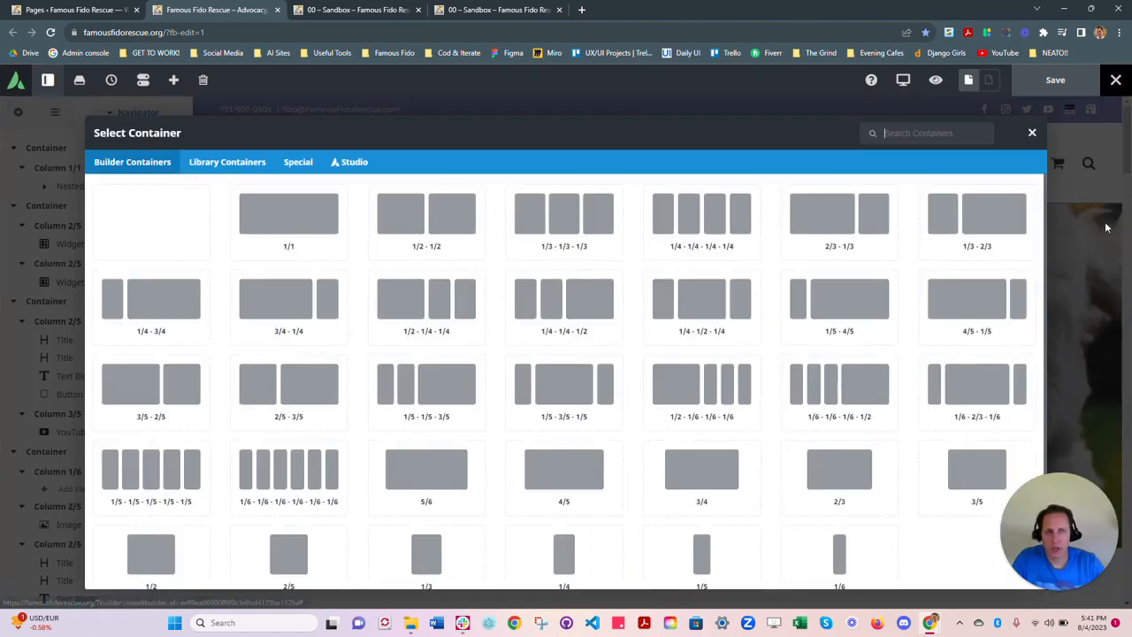
pyautogui.click(213, 164)
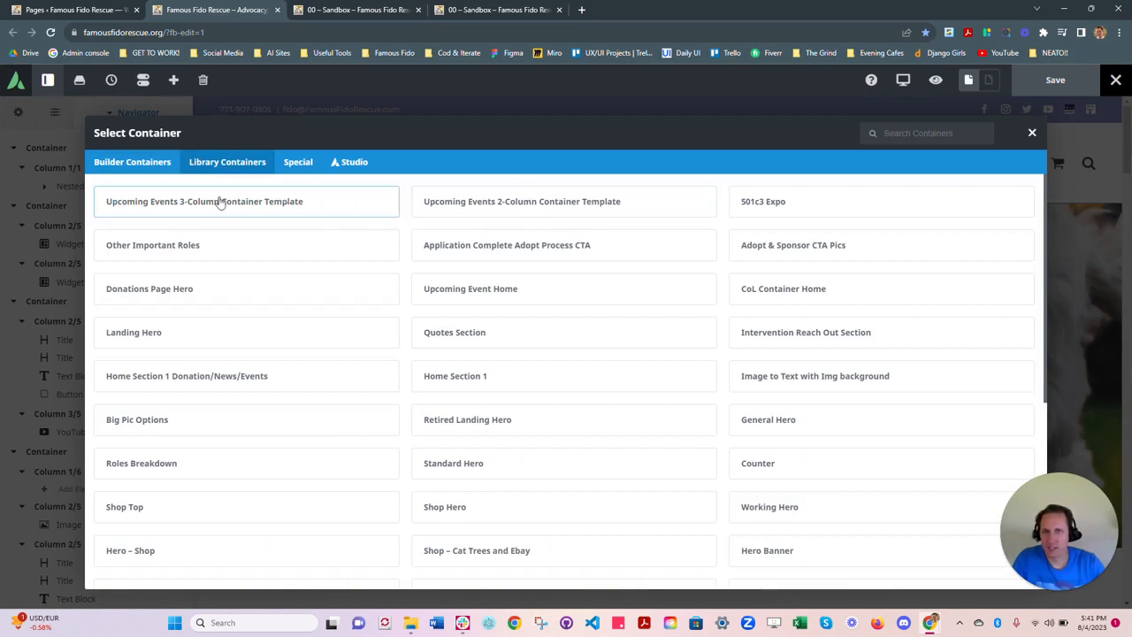
pyautogui.click(336, 12)
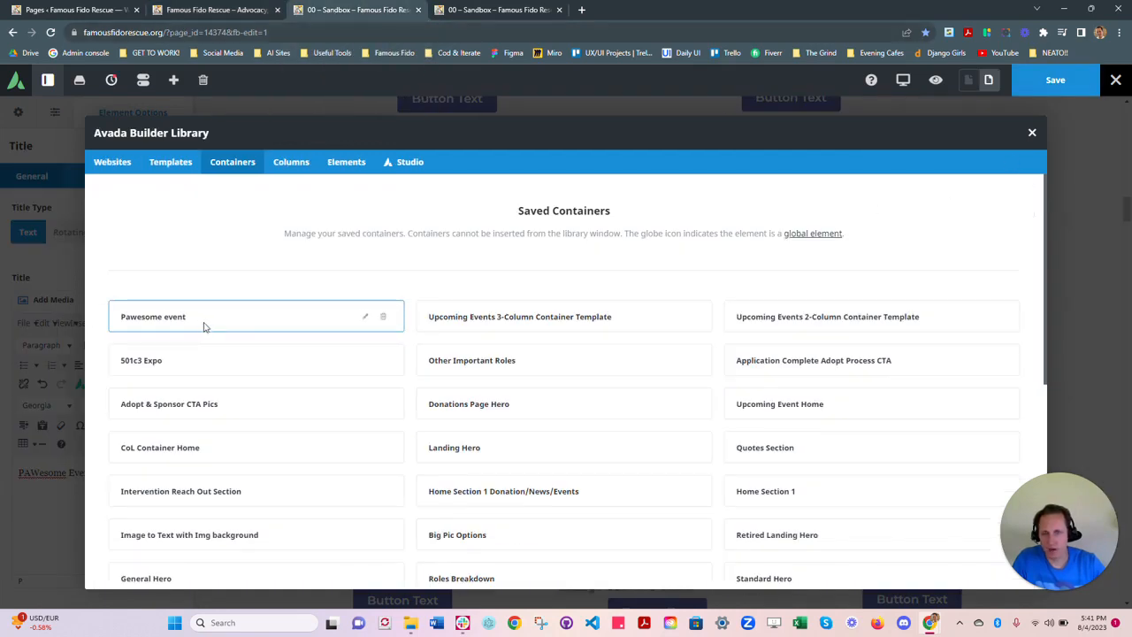
pyautogui.click(216, 16)
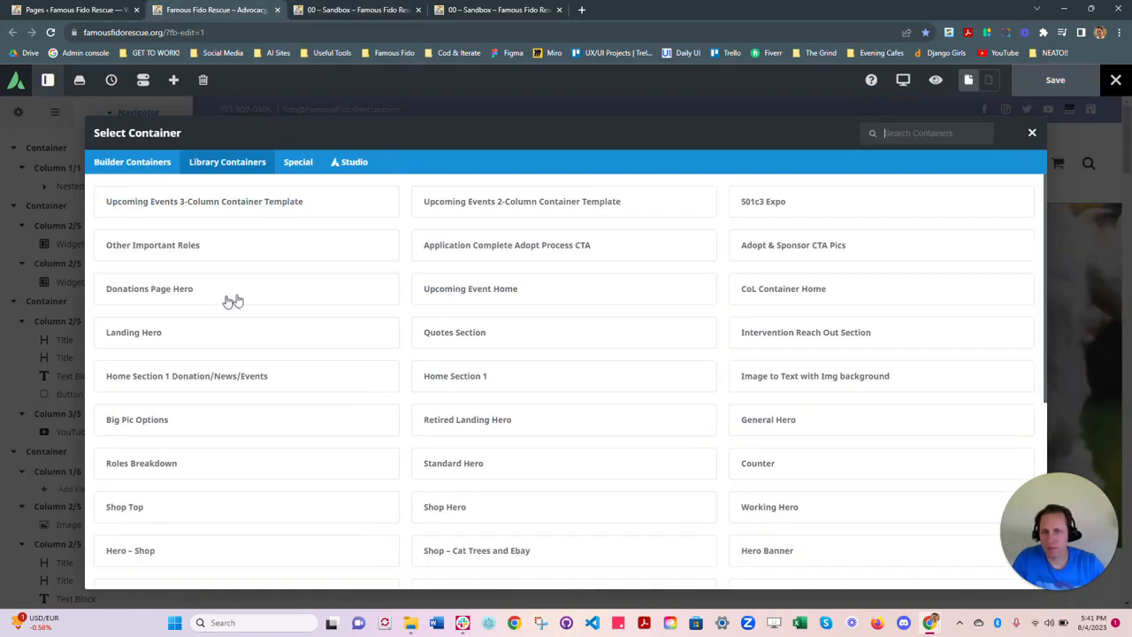
pyautogui.click(1033, 134)
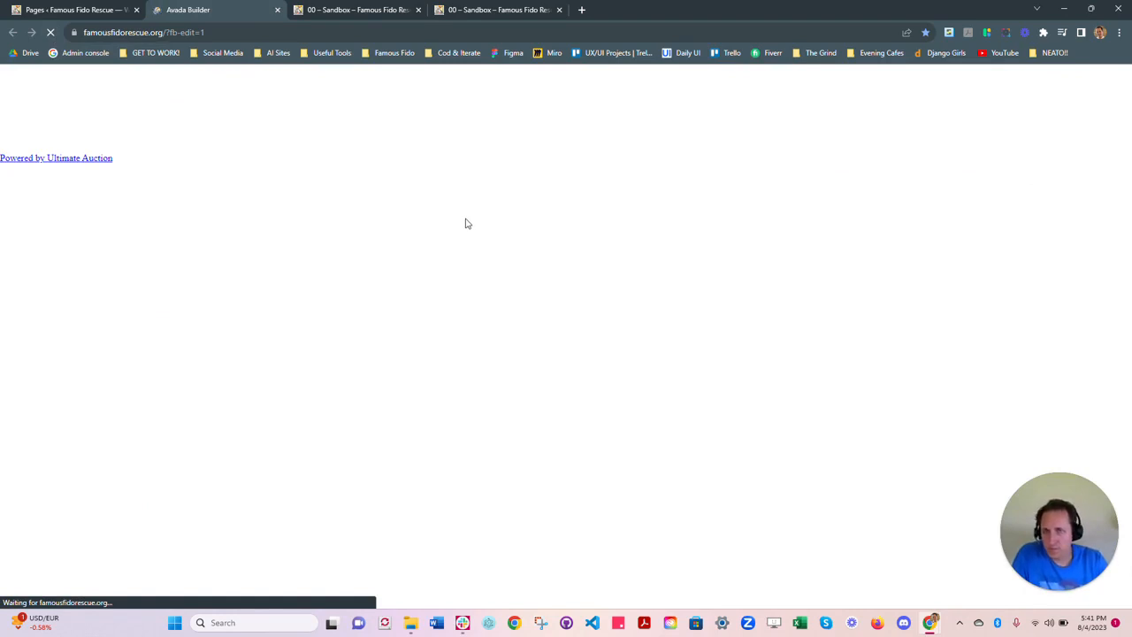
# Step: Insert the saved "Pawesome event" library container directly below the Home page's hero container
pyautogui.click(336, 11)
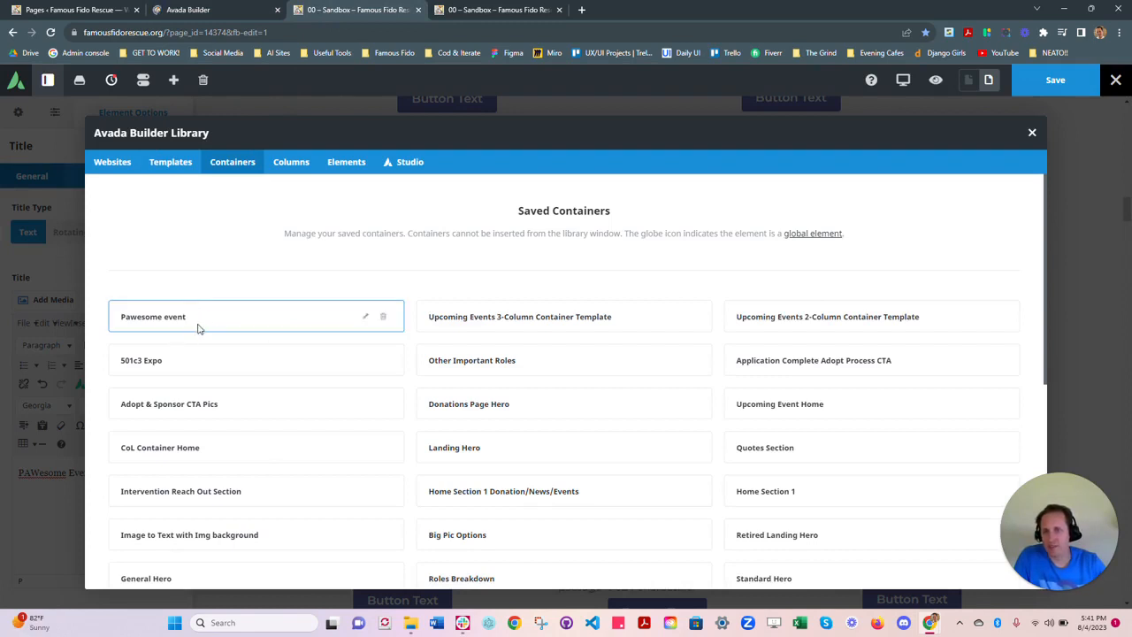
pyautogui.click(191, 11)
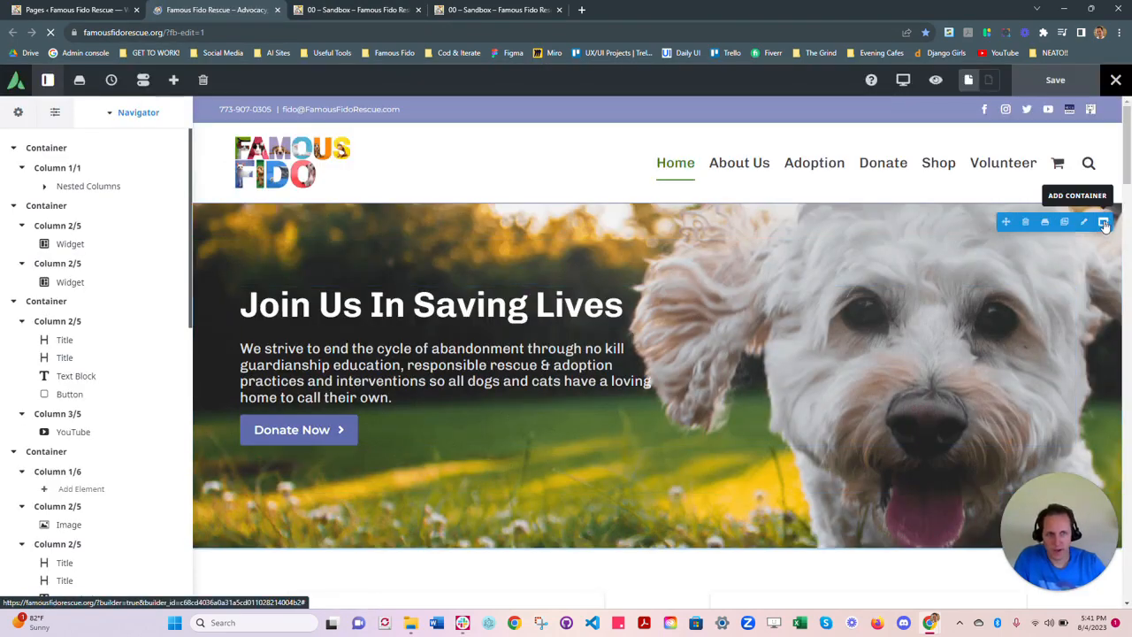
pyautogui.click(1104, 223)
pyautogui.click(210, 168)
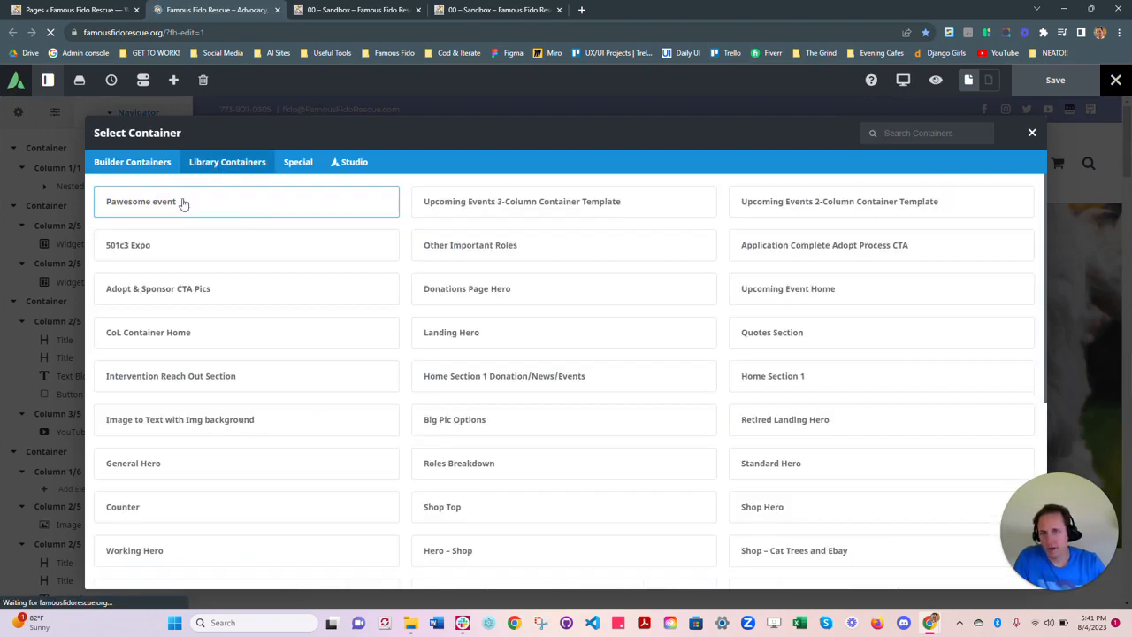
pyautogui.click(183, 204)
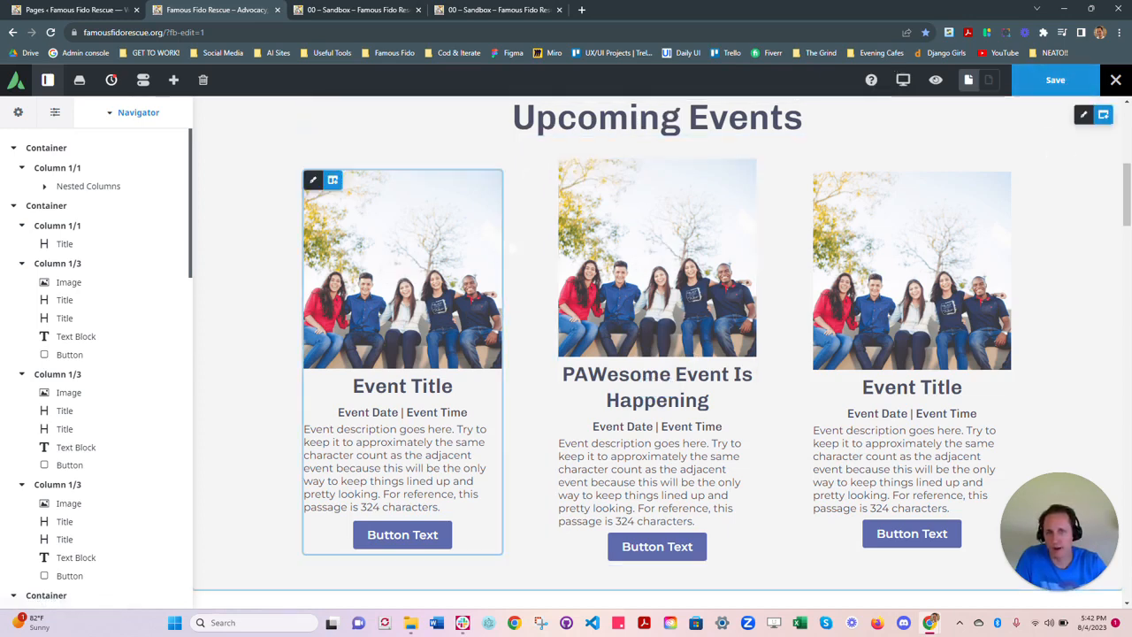
# Step: Close the Home page's and the Sandbox page's Live Builder tabs, leaving without saving the page changes
pyautogui.scroll(1, 885, 266)
pyautogui.scroll(5, 666, 329)
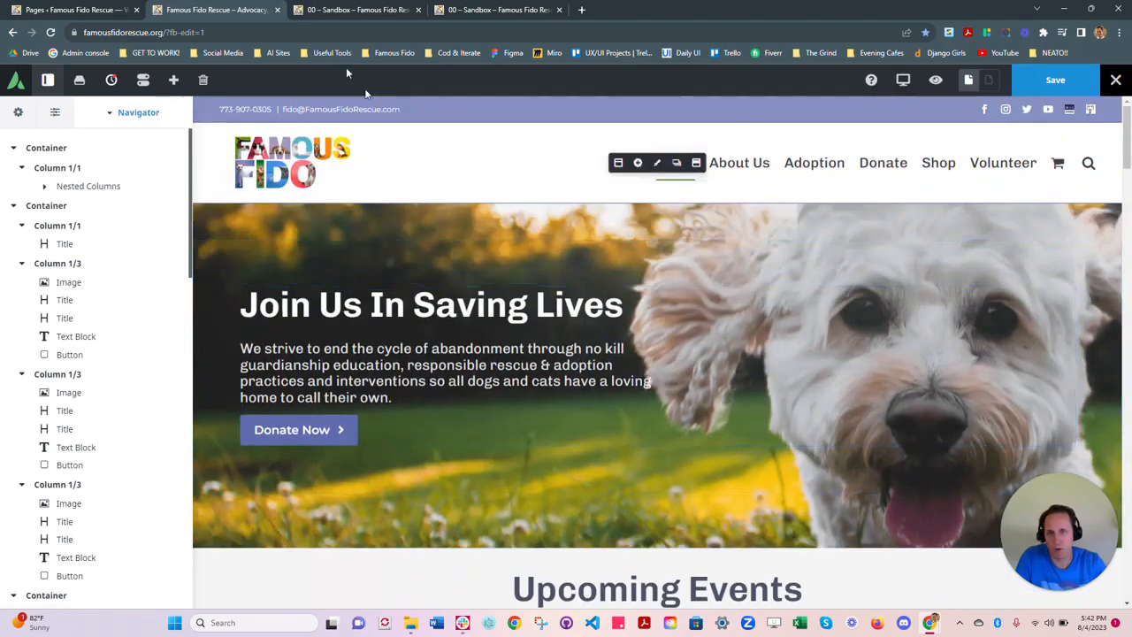
pyautogui.click(277, 10)
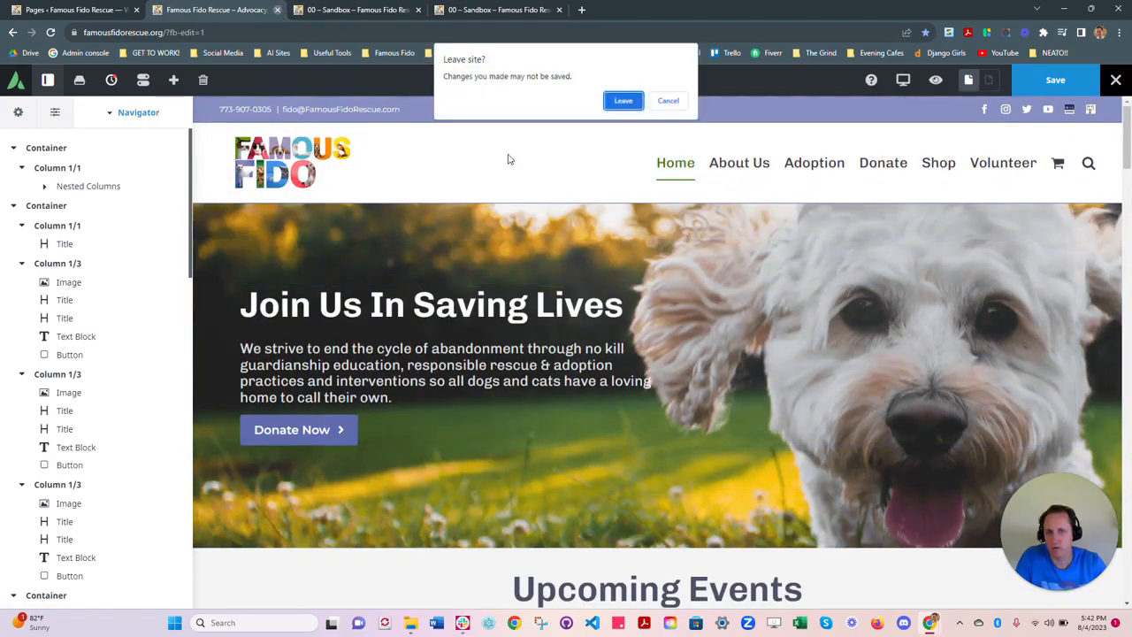
pyautogui.click(624, 99)
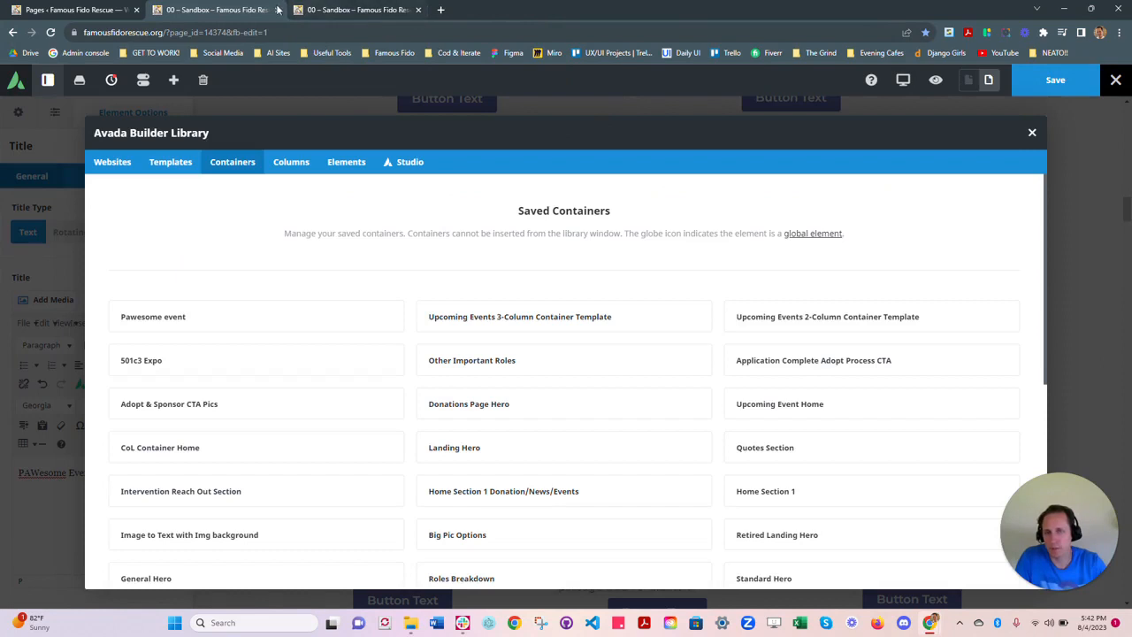
pyautogui.click(277, 10)
pyautogui.click(624, 100)
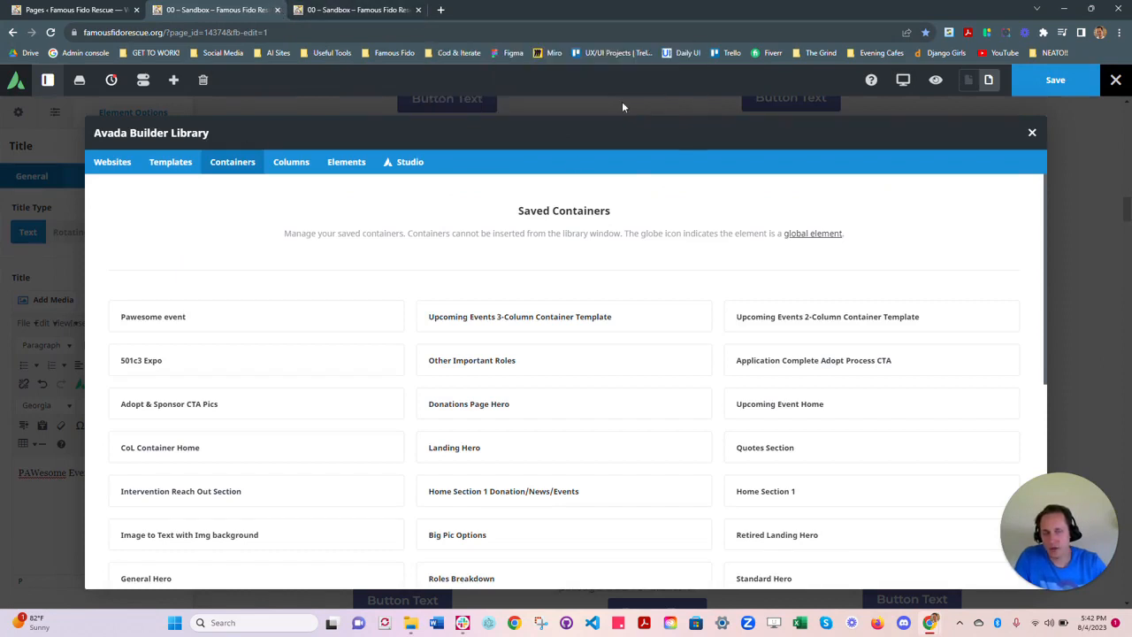